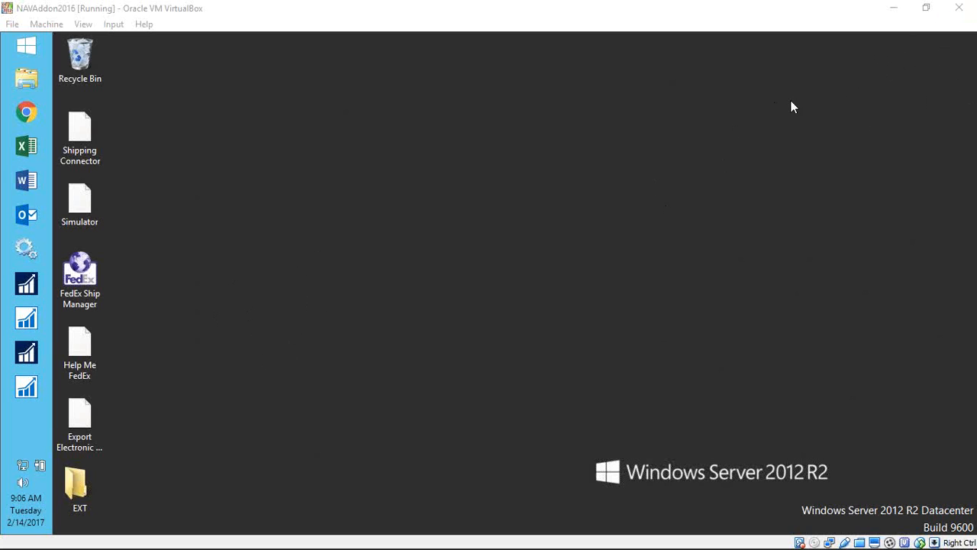
Step: Open the Windows Services console and restart the Microsoft Dynamics NAV Server service
{"action": "left_click", "coordinate": [20, 254]}
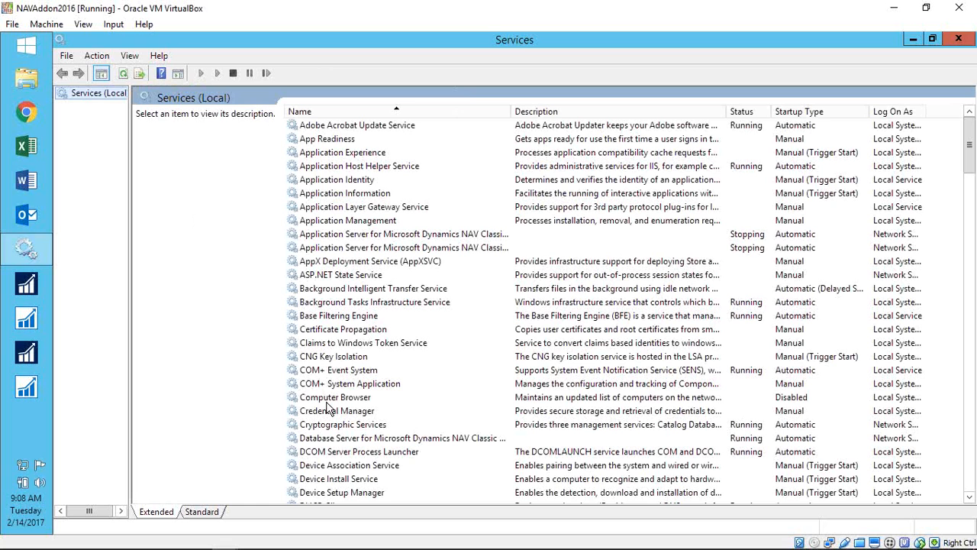
{"action": "left_click", "coordinate": [328, 403]}
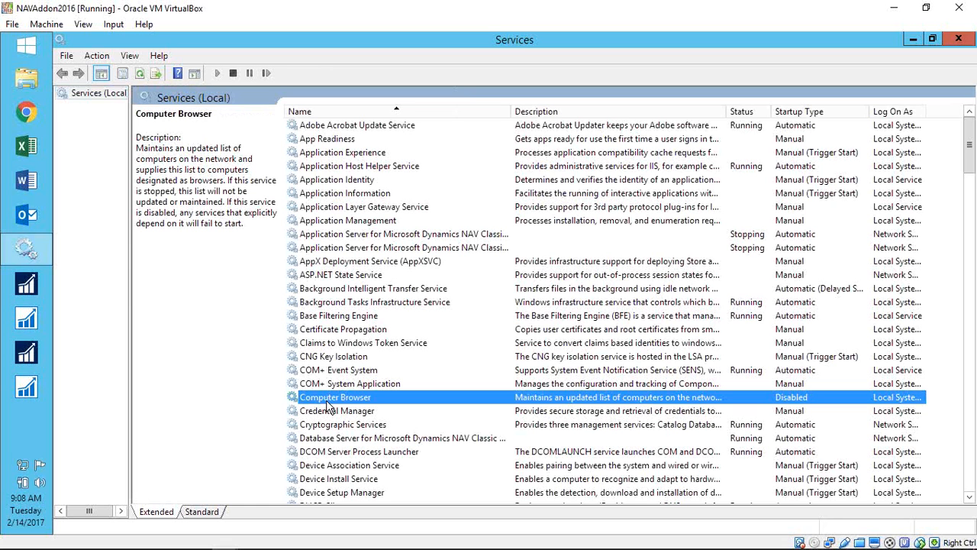
{"action": "key", "text": "m"}
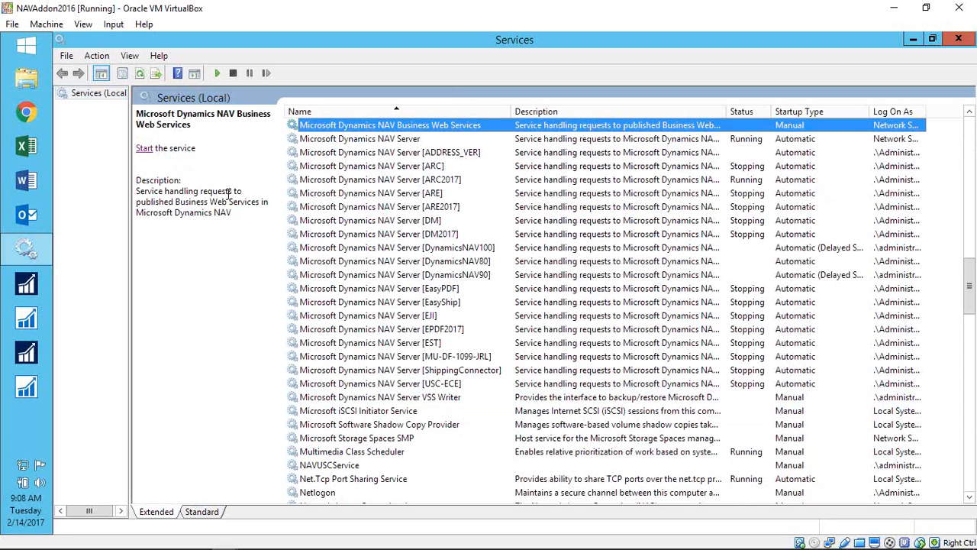
{"action": "left_click", "coordinate": [407, 140]}
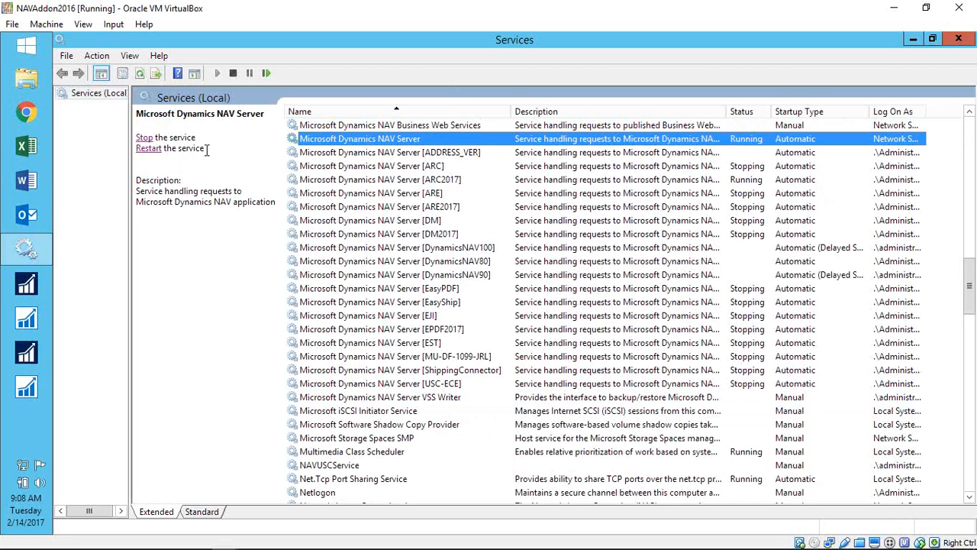
{"action": "left_click", "coordinate": [147, 139]}
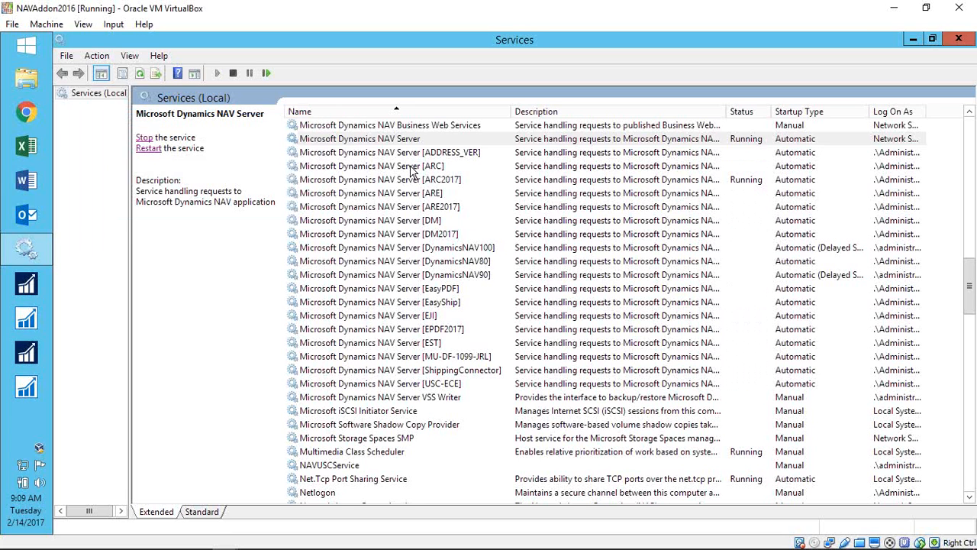
Step: Start the Microsoft Dynamics NAV Server [ARC] service and close the Services console
{"action": "left_click", "coordinate": [411, 168]}
{"action": "left_click", "coordinate": [144, 150]}
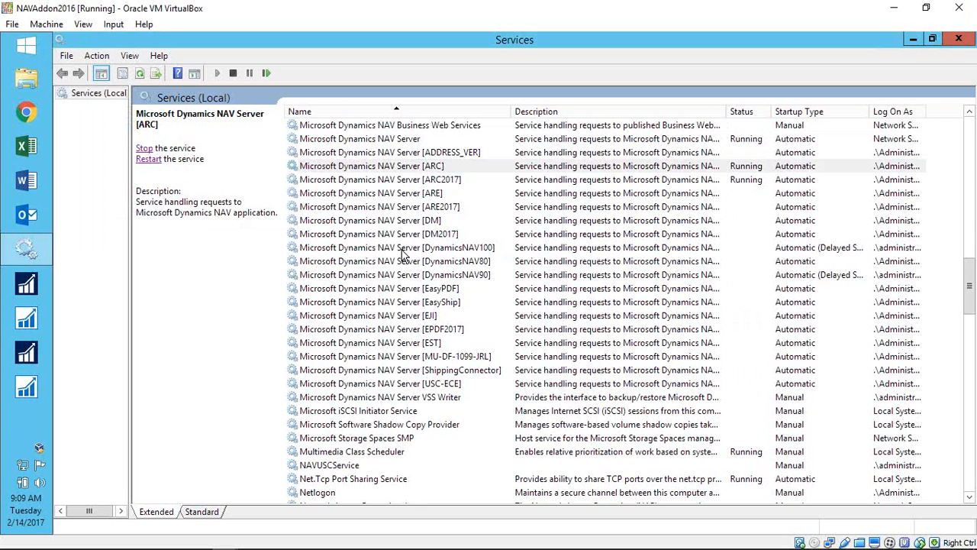
{"action": "left_click", "coordinate": [363, 235]}
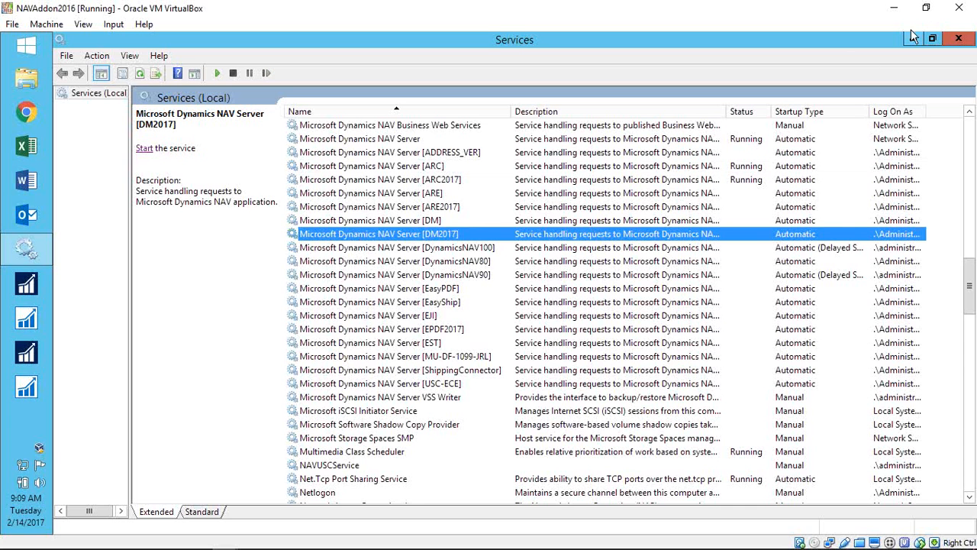
{"action": "double_click", "coordinate": [839, 46]}
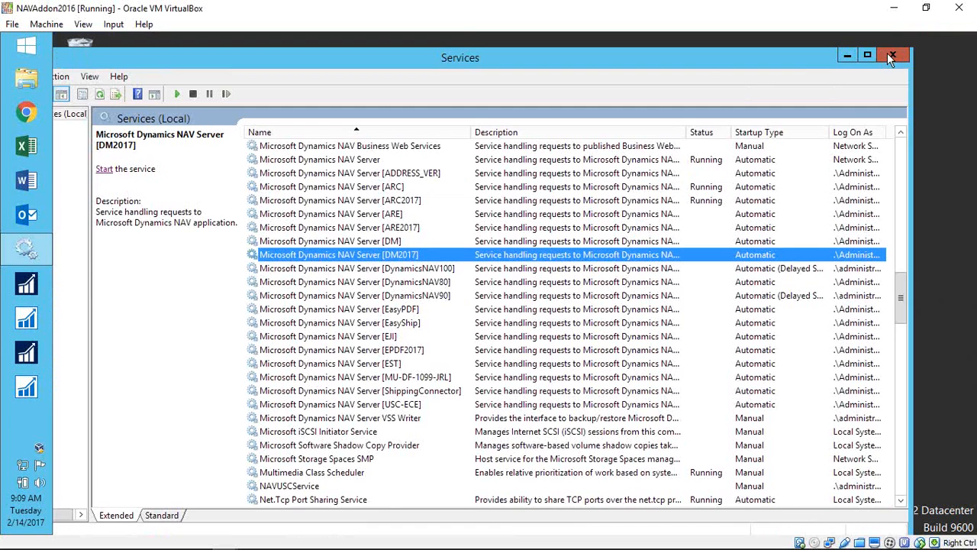
{"action": "left_click", "coordinate": [887, 50]}
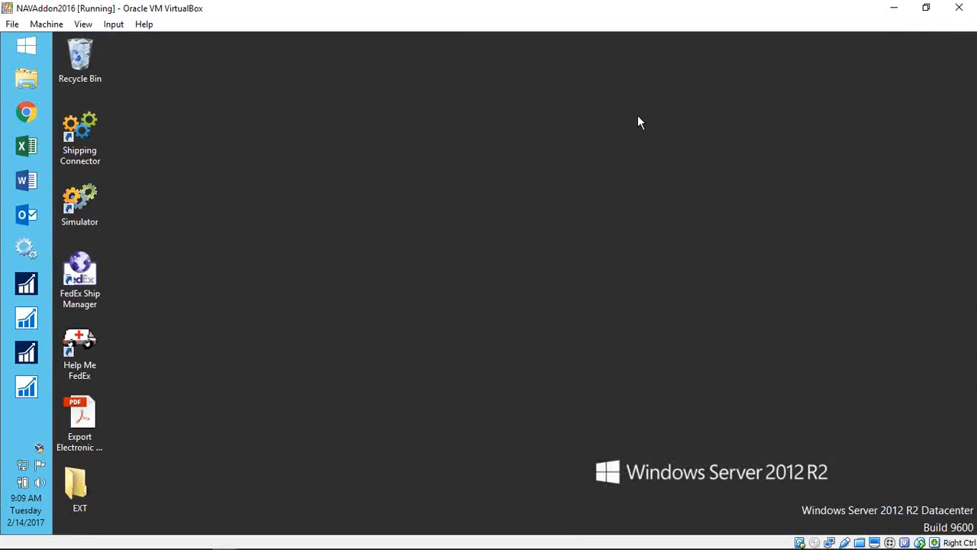
Step: Launch Microsoft Dynamics NAV and open the Debt Collection administration area under Financial Management
{"action": "left_click", "coordinate": [31, 293]}
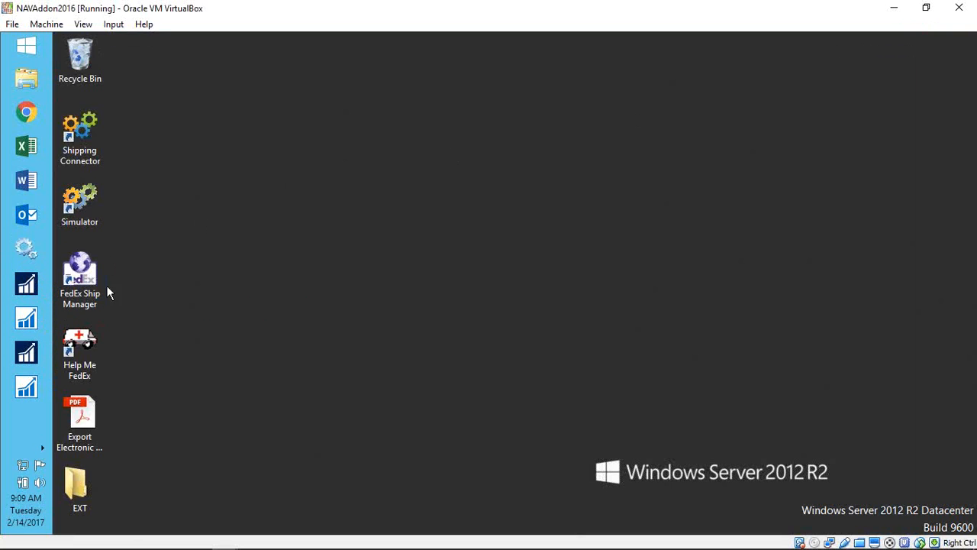
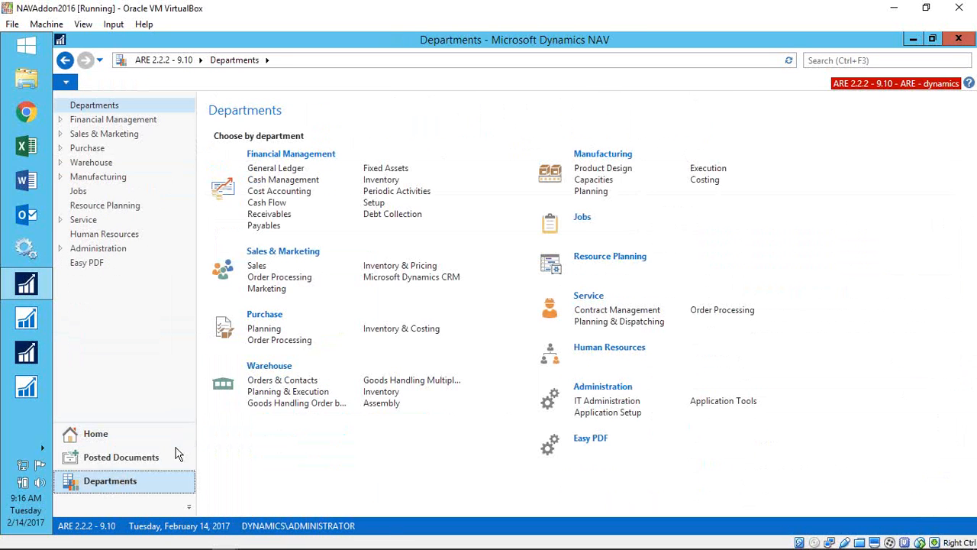
{"action": "left_click", "coordinate": [389, 218]}
{"action": "left_click", "coordinate": [291, 232]}
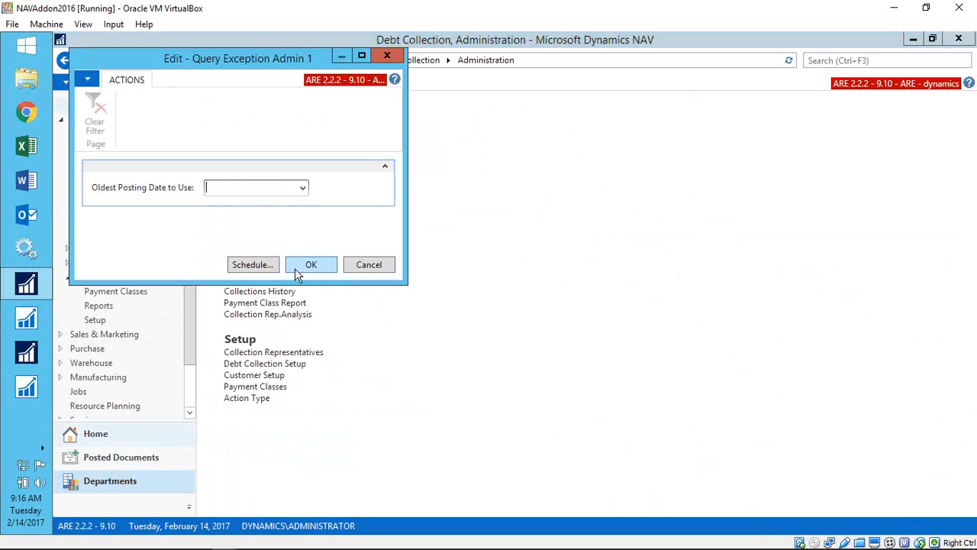
Step: Generate and update the debt collection exceptions as of 02/14/17, leaving the oldest posting date blank
{"action": "left_click_drag", "start_coordinate": [244, 66], "coordinate": [377, 93]}
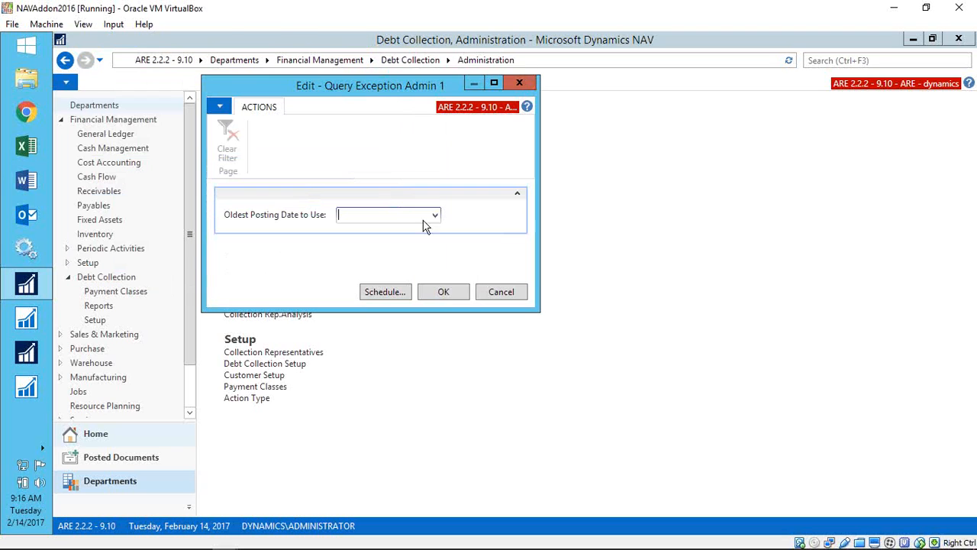
{"action": "left_click", "coordinate": [439, 296]}
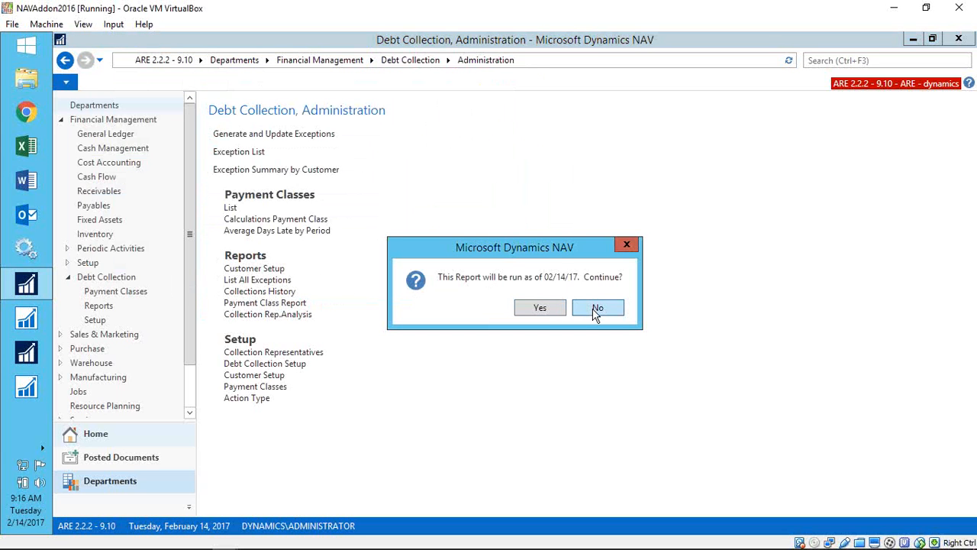
{"action": "left_click", "coordinate": [546, 309]}
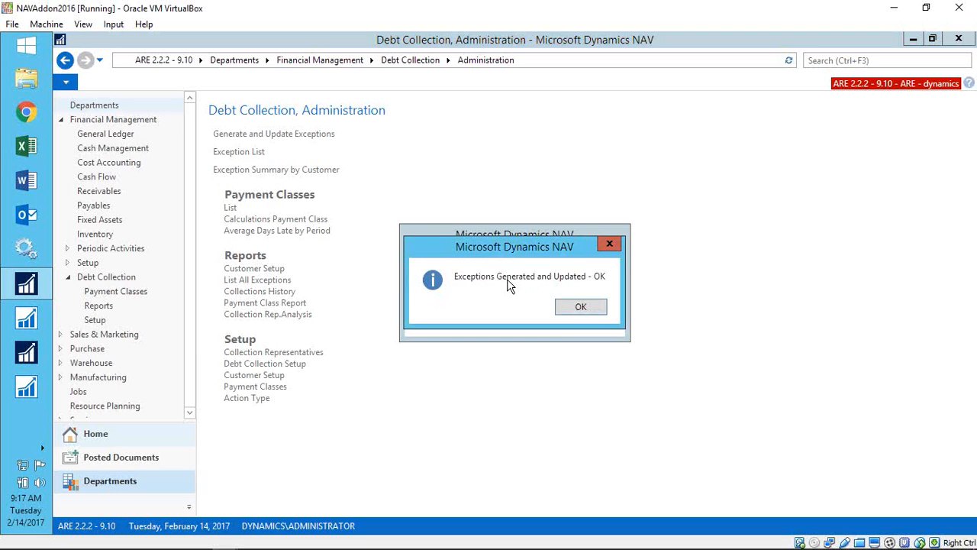
{"action": "left_click", "coordinate": [571, 310]}
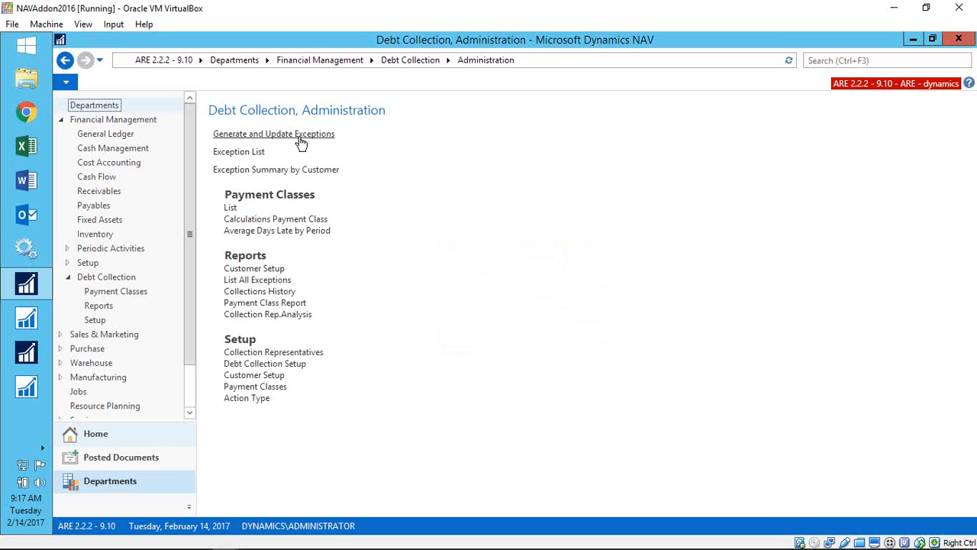
Step: Open the Exception List, widen the Category column and review the amount, date, category and representative columns
{"action": "left_click", "coordinate": [241, 156]}
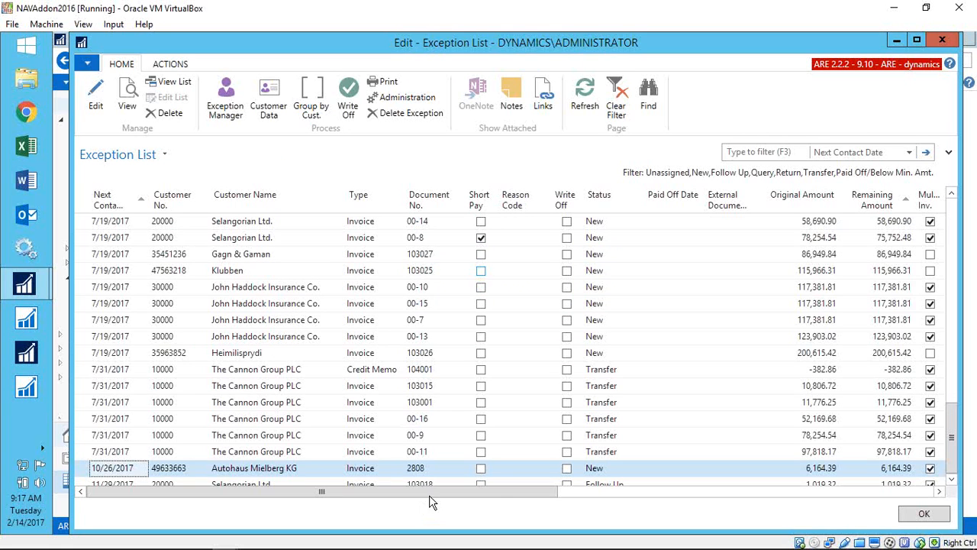
{"action": "left_click_drag", "start_coordinate": [457, 502], "coordinate": [624, 498]}
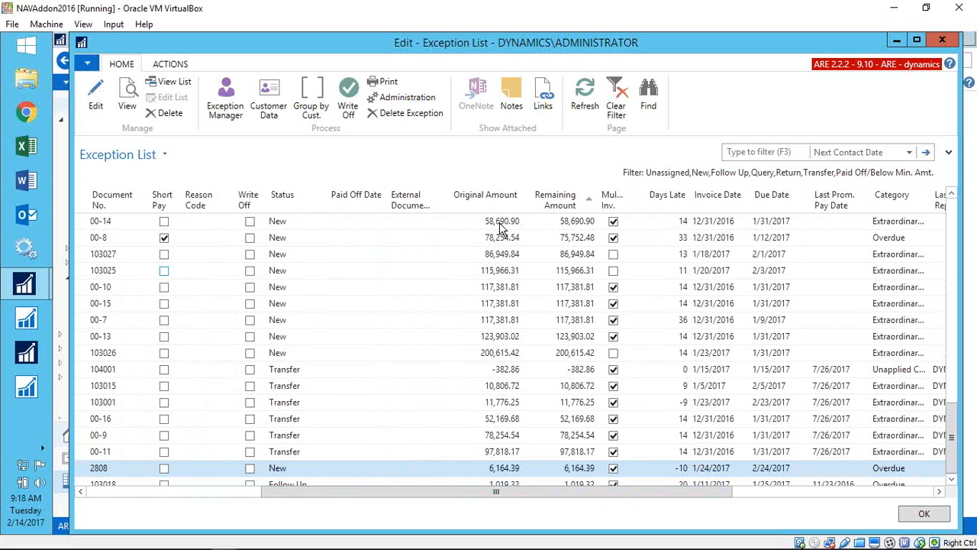
{"action": "left_click_drag", "start_coordinate": [497, 492], "coordinate": [680, 502]}
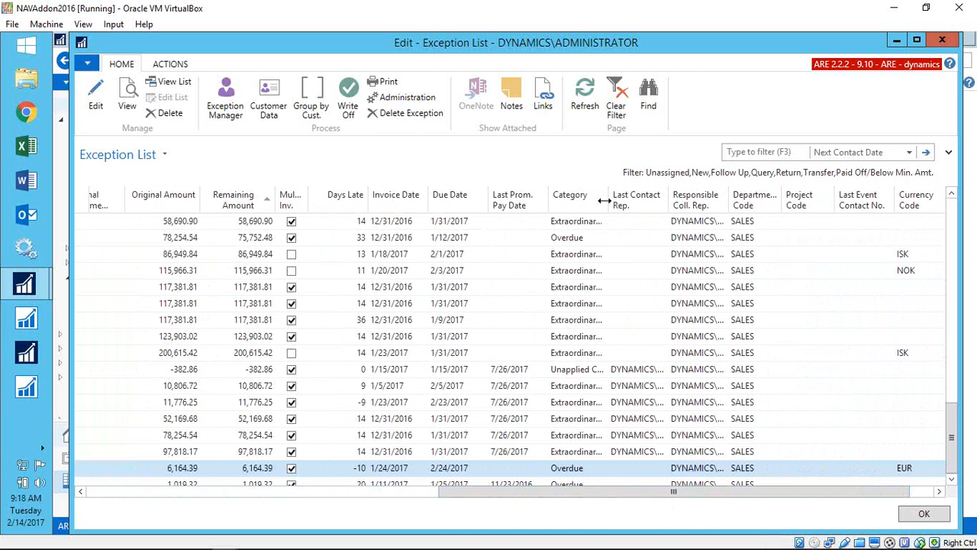
{"action": "left_click_drag", "start_coordinate": [604, 200], "coordinate": [627, 203]}
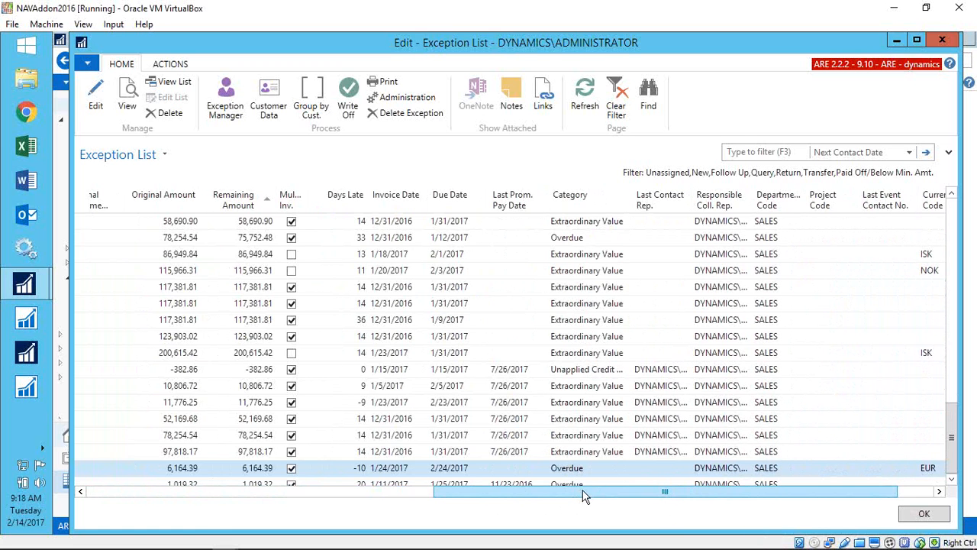
{"action": "left_click_drag", "start_coordinate": [578, 492], "coordinate": [218, 504]}
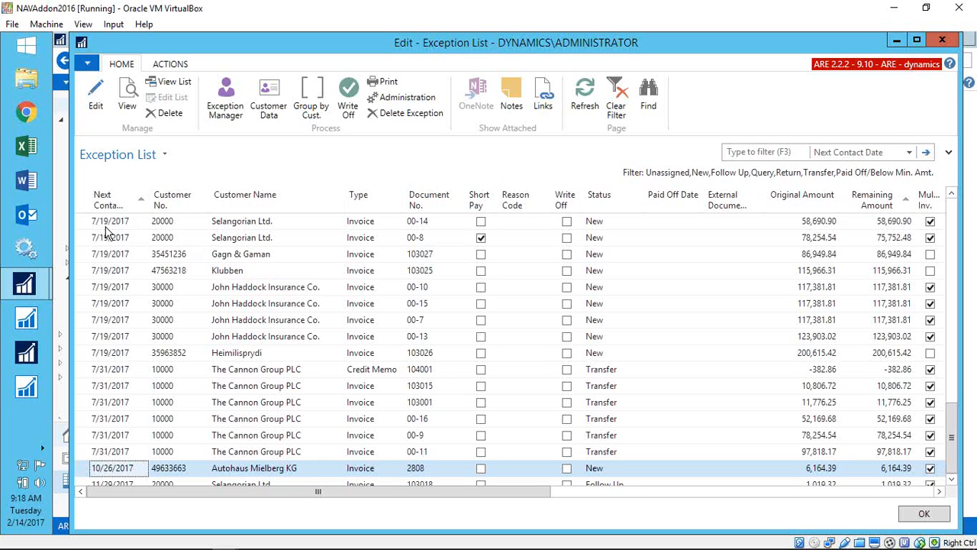
Step: Open the customer data for Selangorian Ltd. from its invoice 00-14, viewing all exceptions for this customer
{"action": "left_click", "coordinate": [248, 226]}
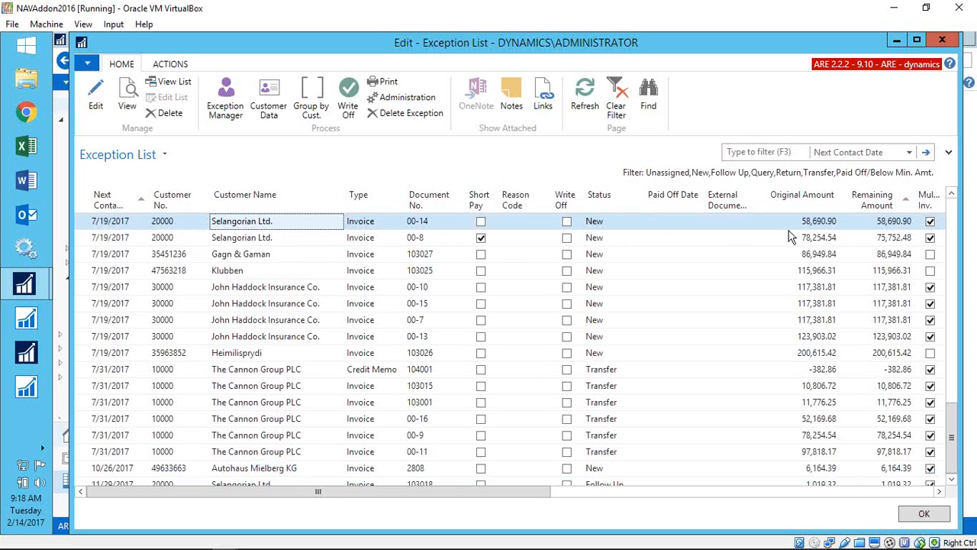
{"action": "left_click", "coordinate": [268, 112]}
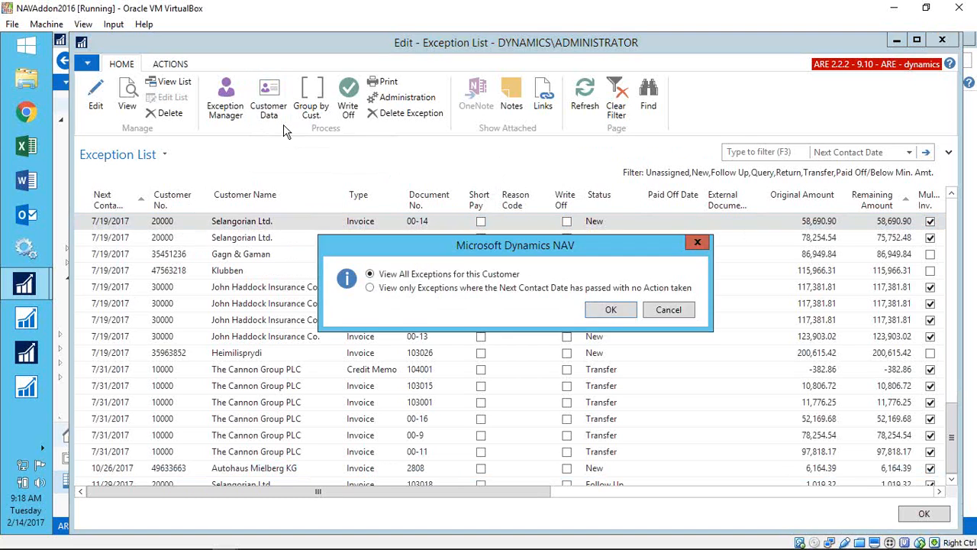
{"action": "left_click", "coordinate": [612, 312]}
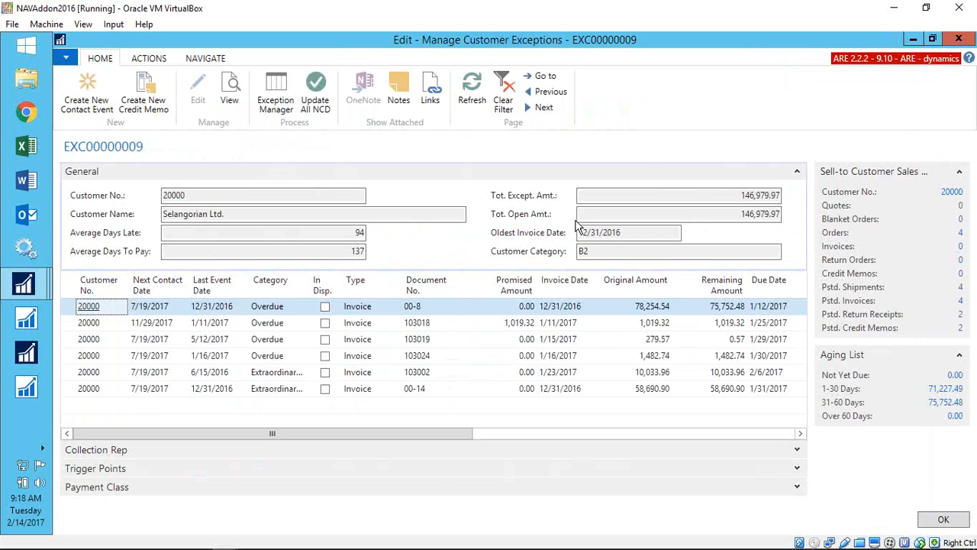
{"action": "left_click", "coordinate": [638, 218]}
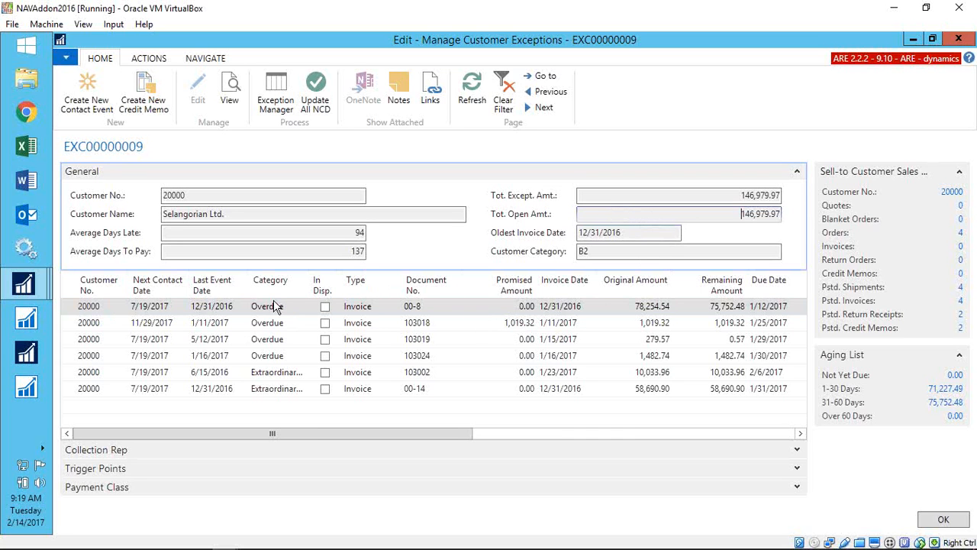
Step: Open the contact event history for invoice 103018, widen the Comment column to read the comments, and close it
{"action": "left_click", "coordinate": [204, 59]}
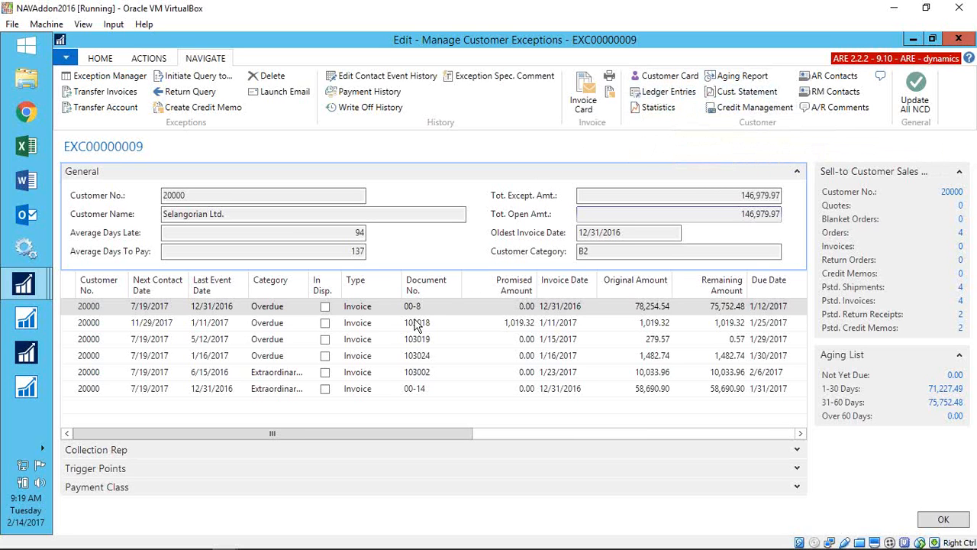
{"action": "left_click", "coordinate": [388, 324]}
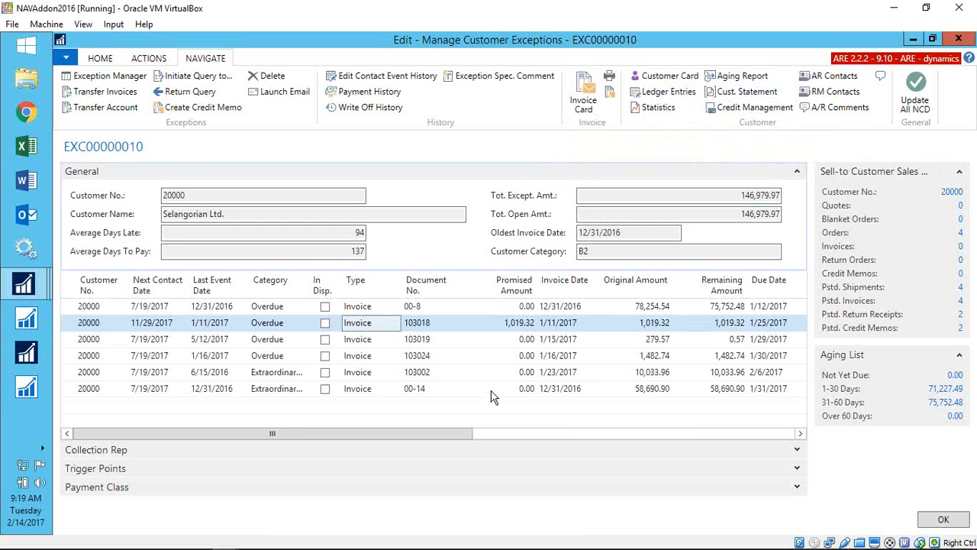
{"action": "left_click", "coordinate": [385, 78]}
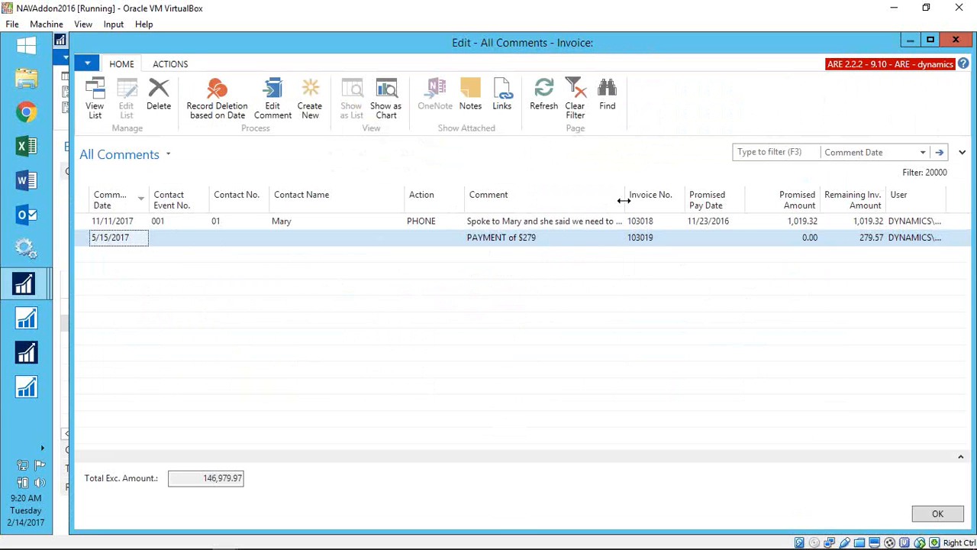
{"action": "double_click", "coordinate": [648, 198]}
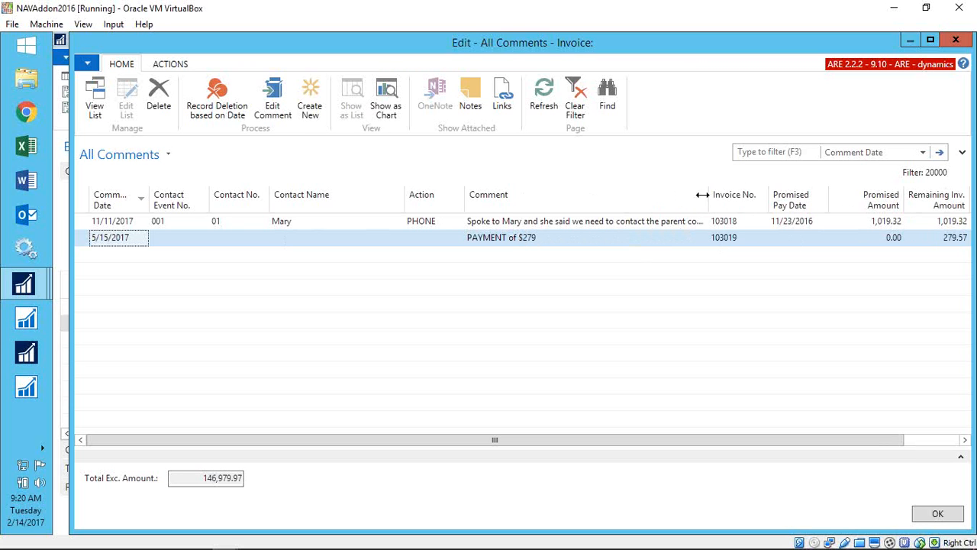
{"action": "left_click_drag", "start_coordinate": [702, 195], "coordinate": [679, 195]}
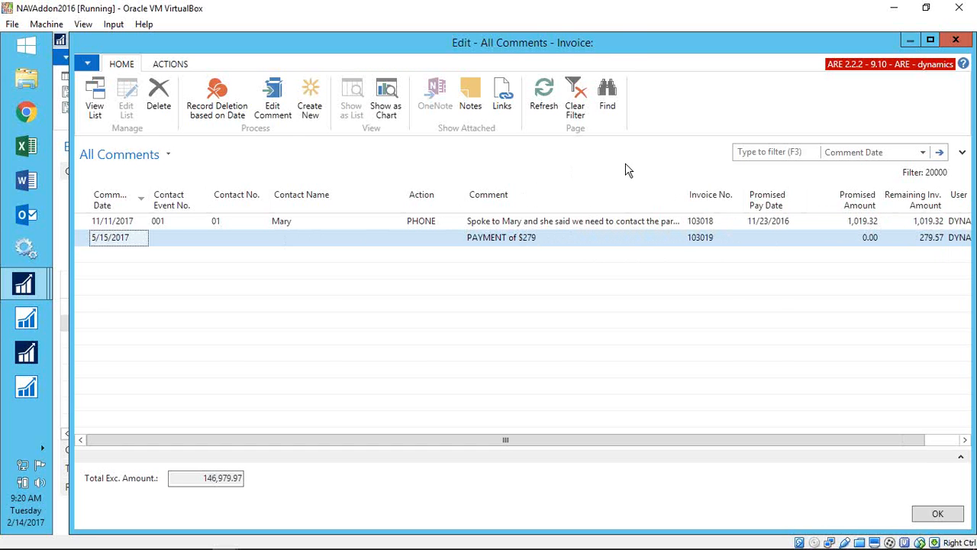
{"action": "key", "text": "Escape"}
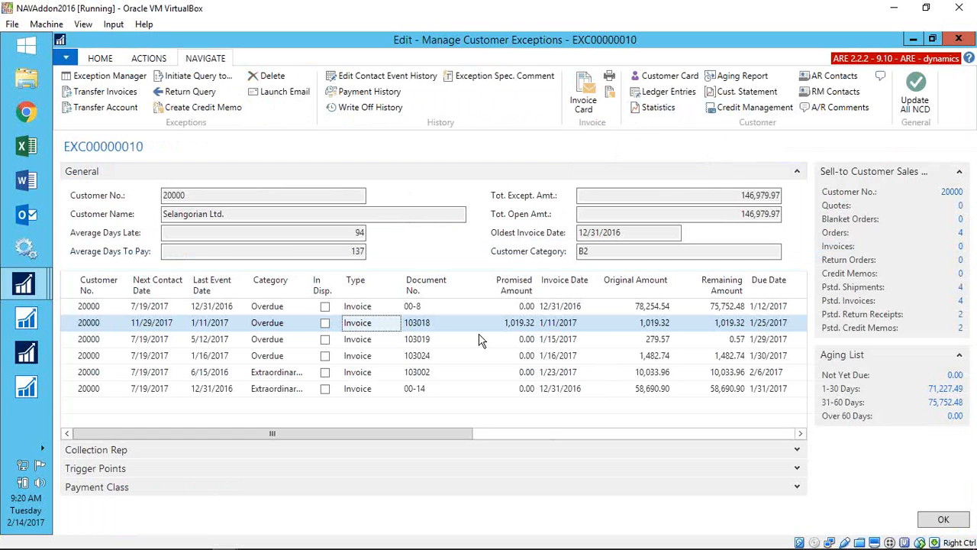
Step: Reopen the contact event history and bring up the full customer contacts list for the 11/11/2017 comment's contact number
{"action": "left_click", "coordinate": [363, 76]}
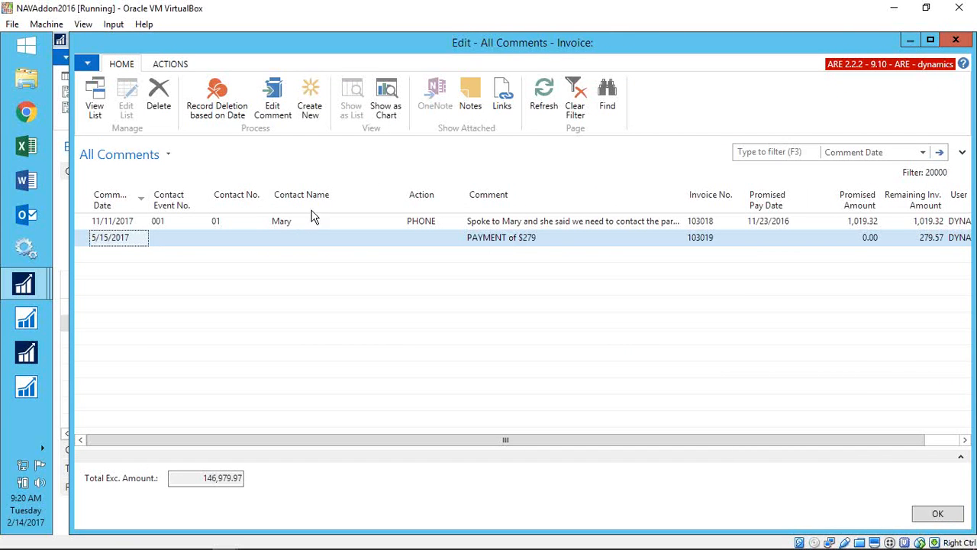
{"action": "left_click", "coordinate": [232, 221]}
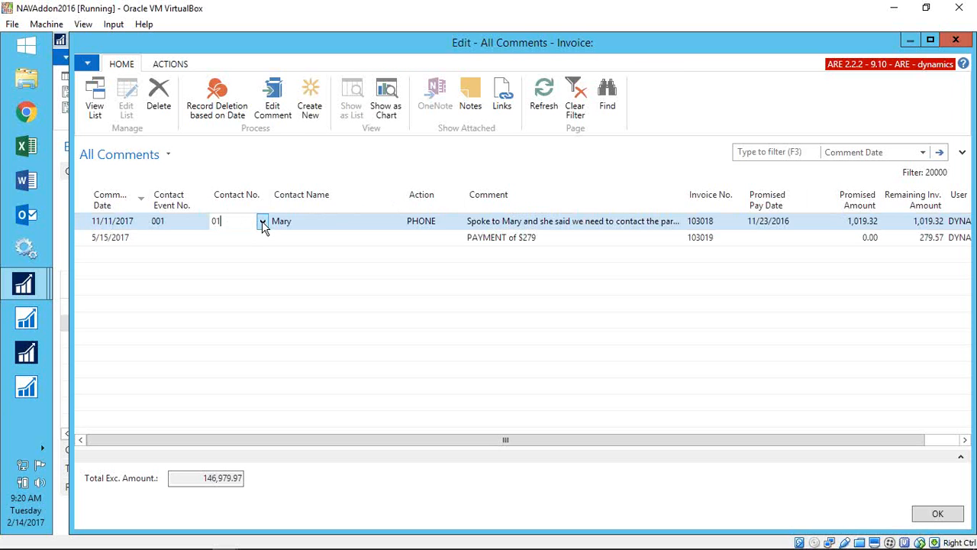
{"action": "left_click", "coordinate": [262, 222]}
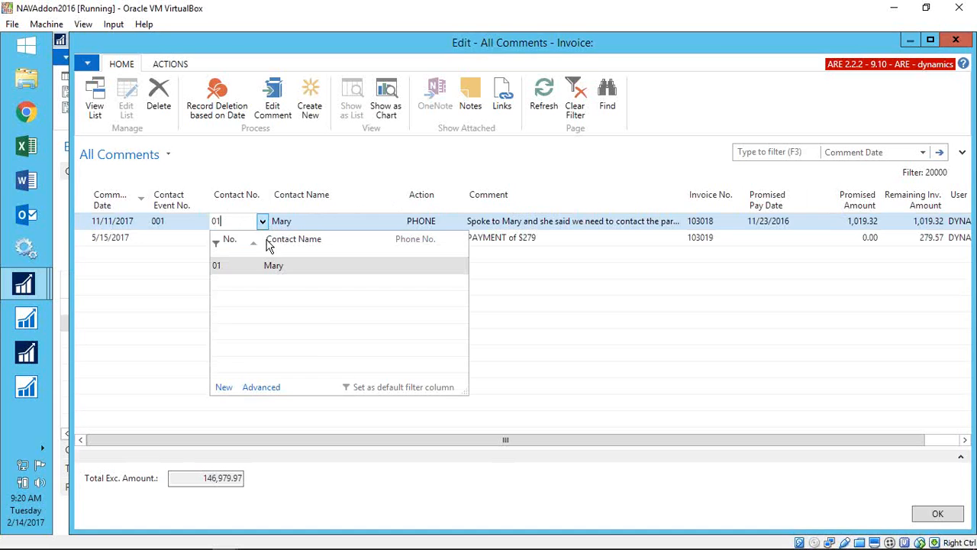
{"action": "left_click", "coordinate": [261, 388]}
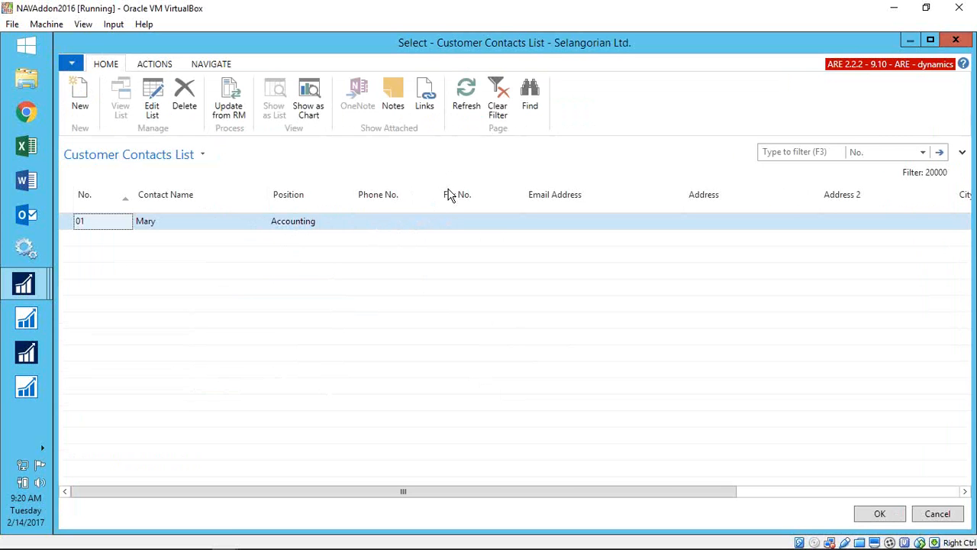
Step: Narrow the Phone No. column, examine the contact's phone number field, and close the customer contacts list
{"action": "left_click_drag", "start_coordinate": [421, 197], "coordinate": [403, 196]}
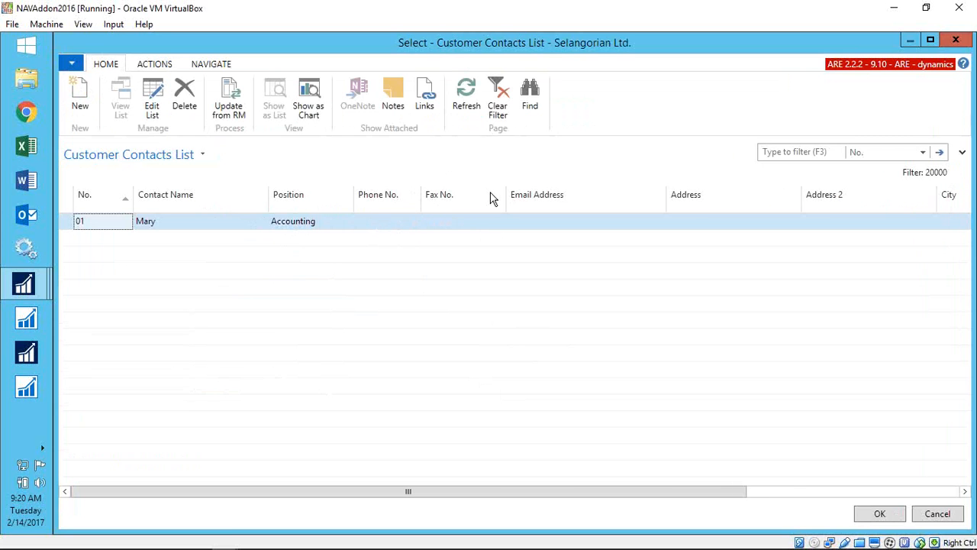
{"action": "left_click", "coordinate": [370, 221]}
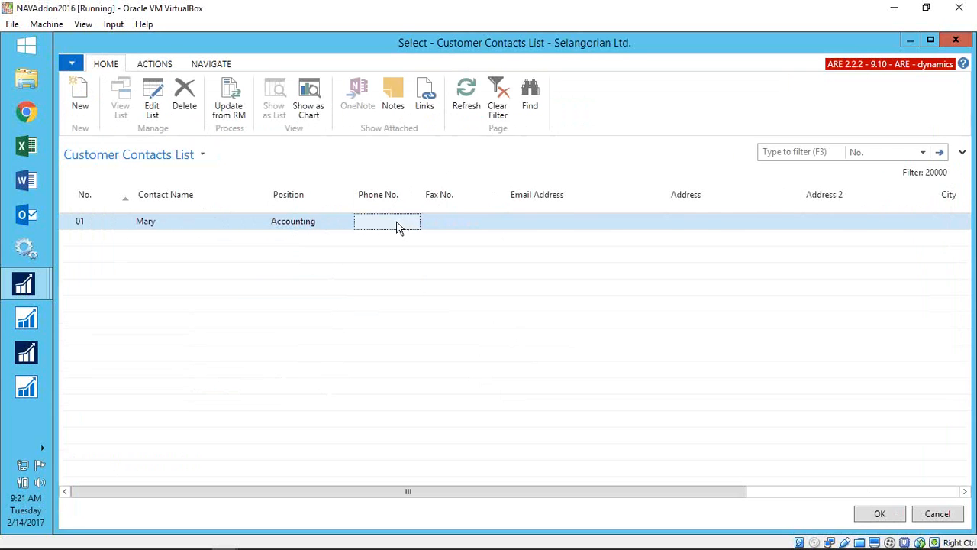
{"action": "key", "text": "Return"}
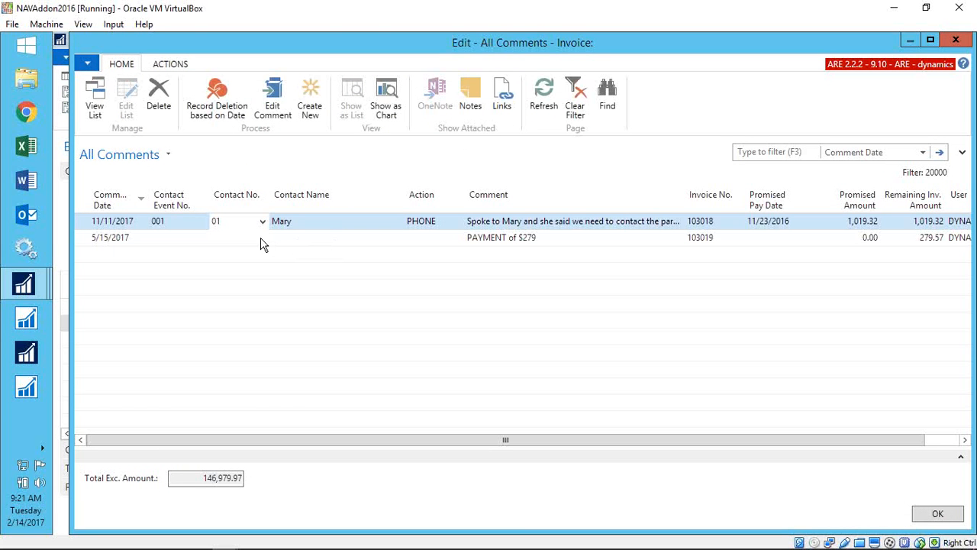
Step: Create a new contact event comment for contact number 01 with the action PHONE
{"action": "left_click", "coordinate": [310, 111]}
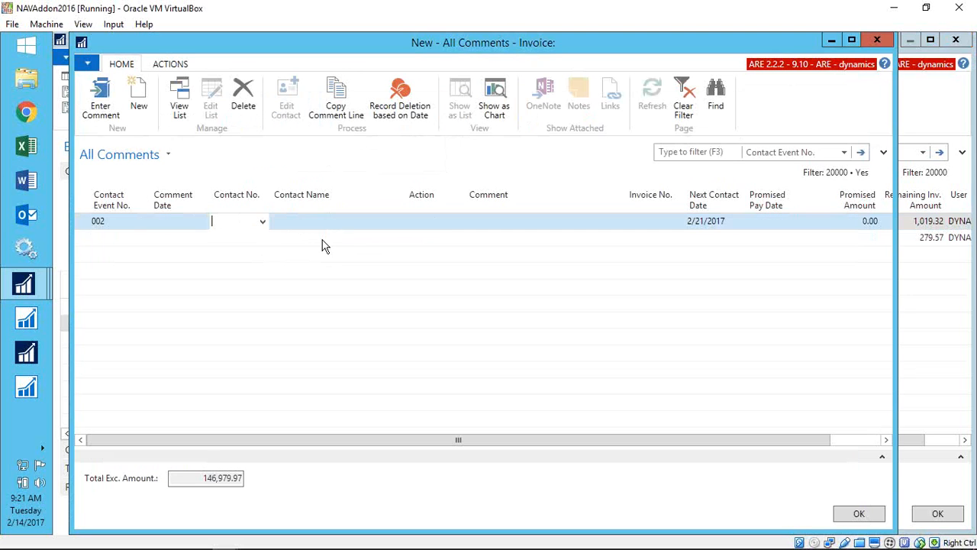
{"action": "left_click", "coordinate": [262, 222]}
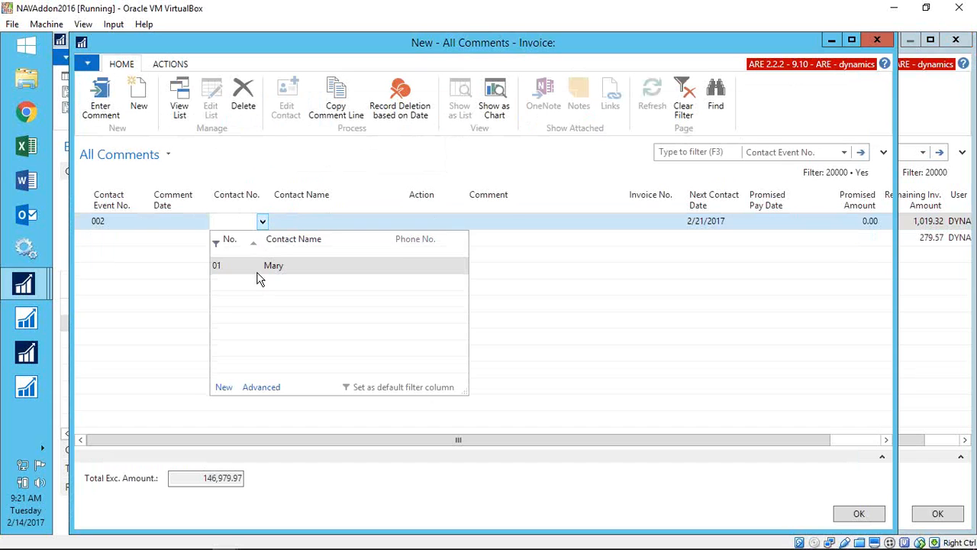
{"action": "left_click", "coordinate": [276, 270]}
{"action": "left_click", "coordinate": [322, 221]}
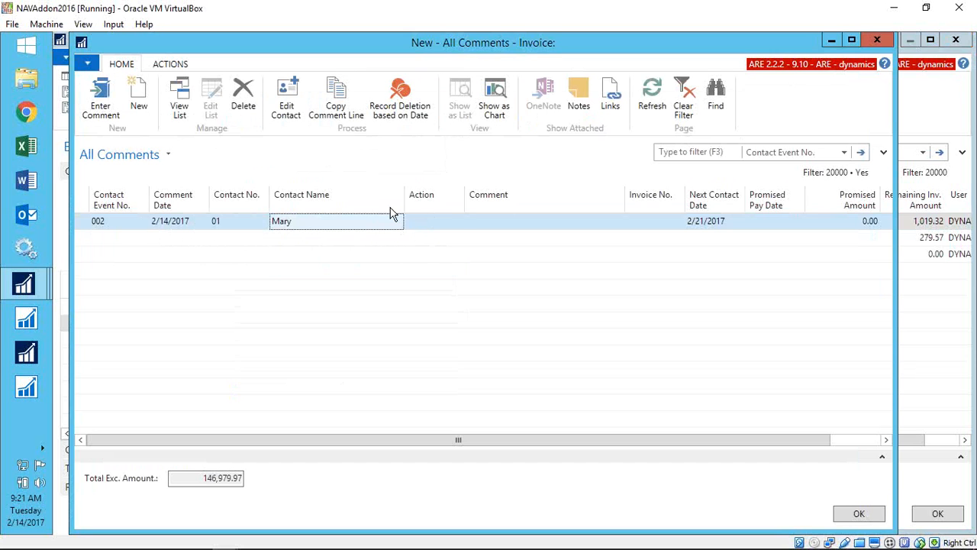
{"action": "left_click", "coordinate": [424, 220]}
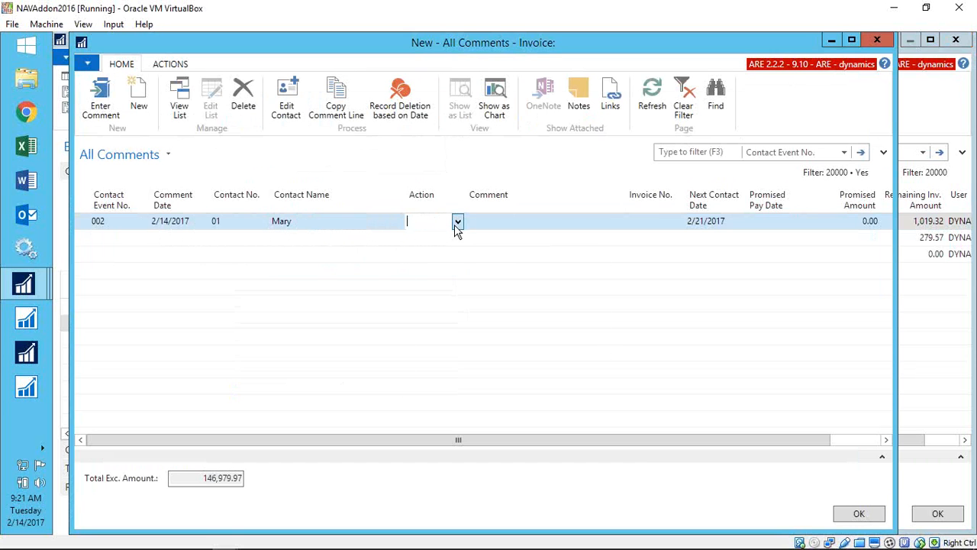
{"action": "left_click", "coordinate": [457, 223]}
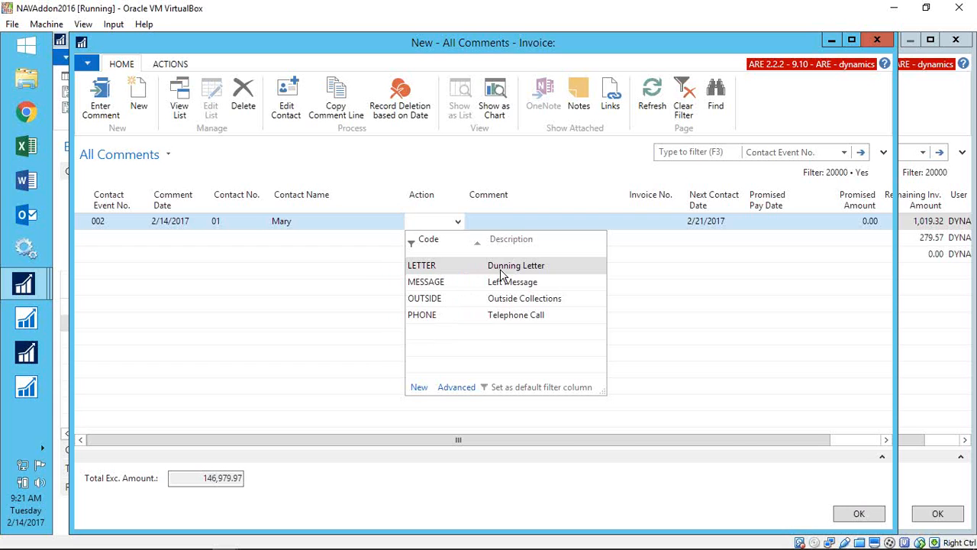
{"action": "left_click", "coordinate": [451, 317]}
{"action": "left_click", "coordinate": [501, 228]}
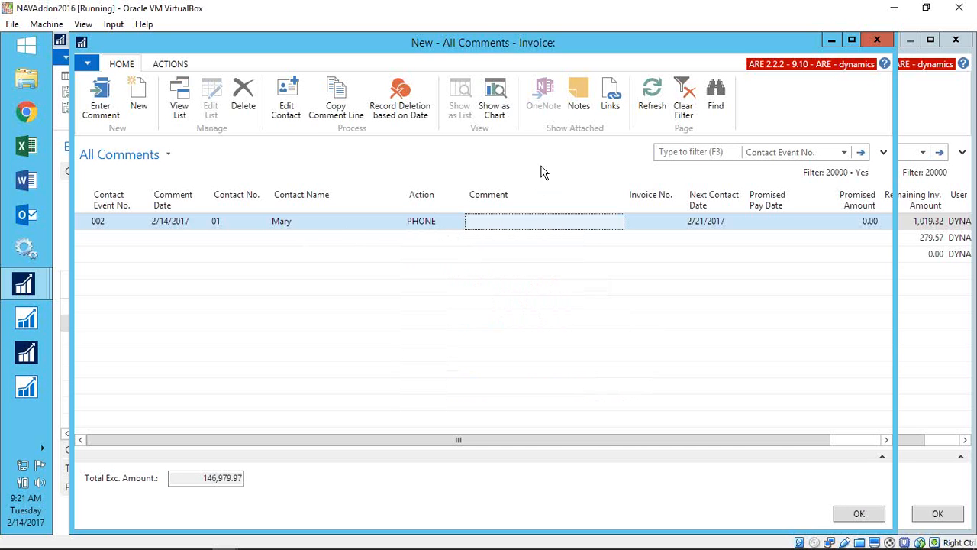
{"action": "double_click", "coordinate": [585, 47]}
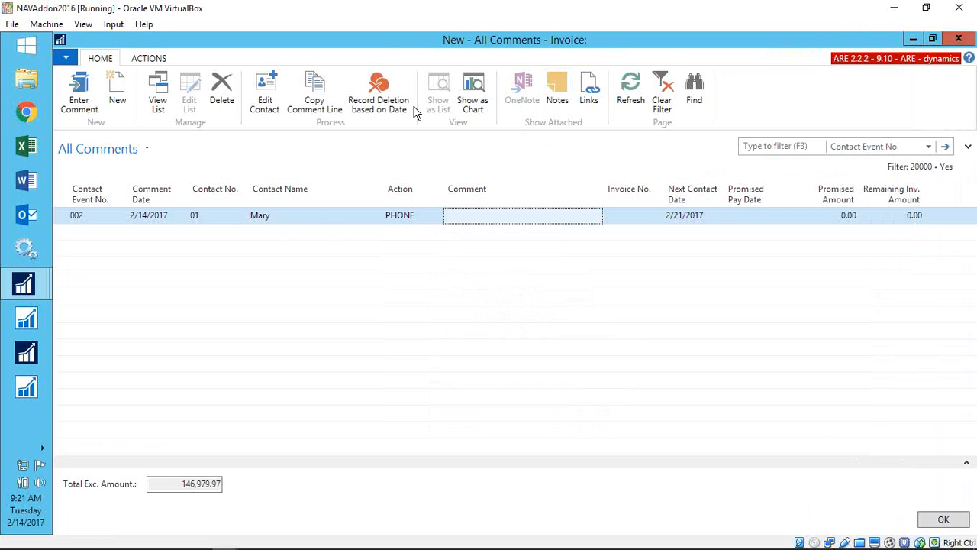
{"action": "left_click", "coordinate": [931, 39]}
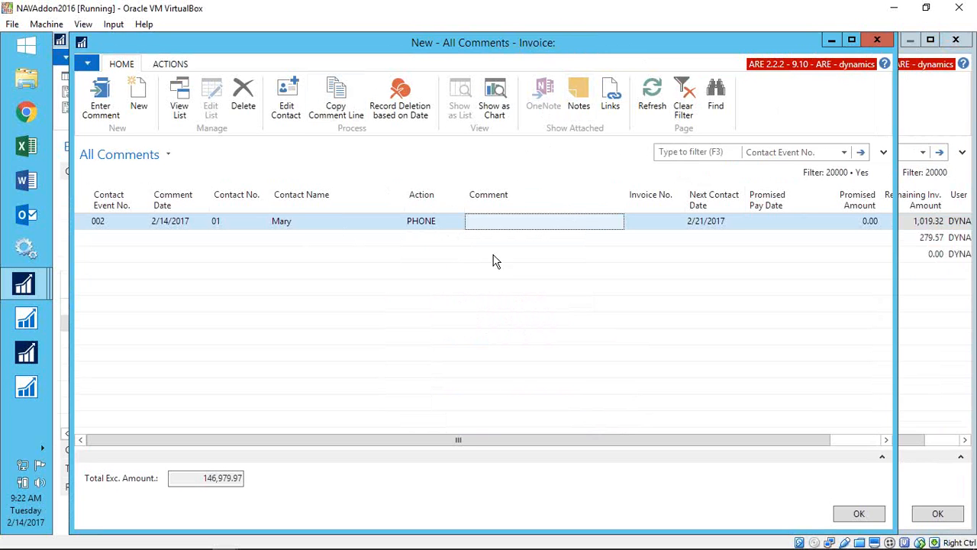
{"action": "left_click", "coordinate": [113, 113]}
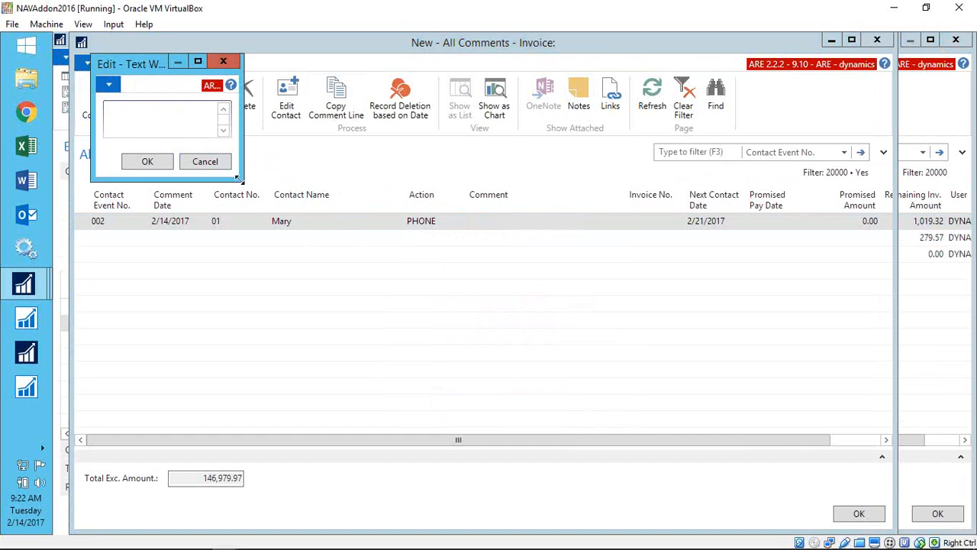
{"action": "left_click_drag", "start_coordinate": [238, 177], "coordinate": [511, 399]}
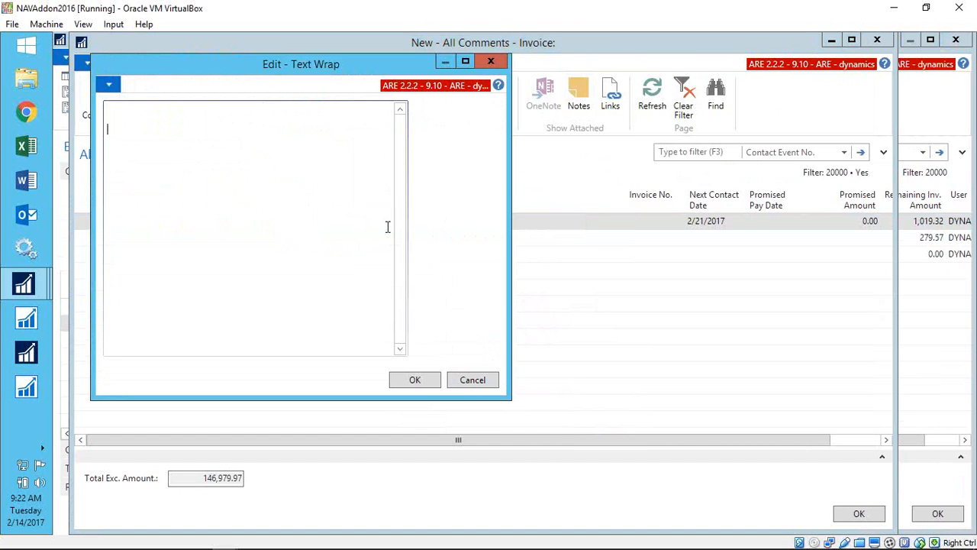
{"action": "left_click", "coordinate": [491, 61]}
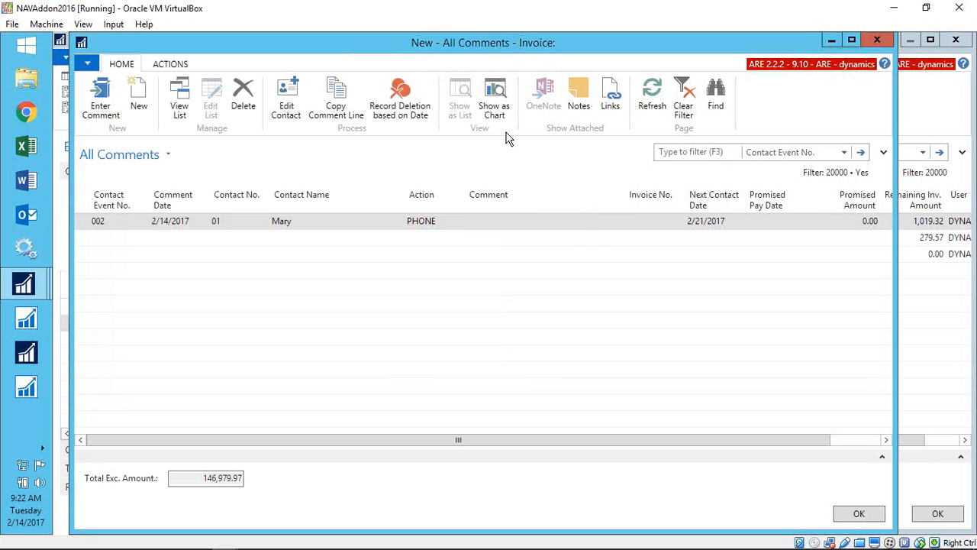
Step: Enter a comment on contact event 002 noting that the contact said she would make a payment next week on Monday
{"action": "left_click", "coordinate": [504, 223]}
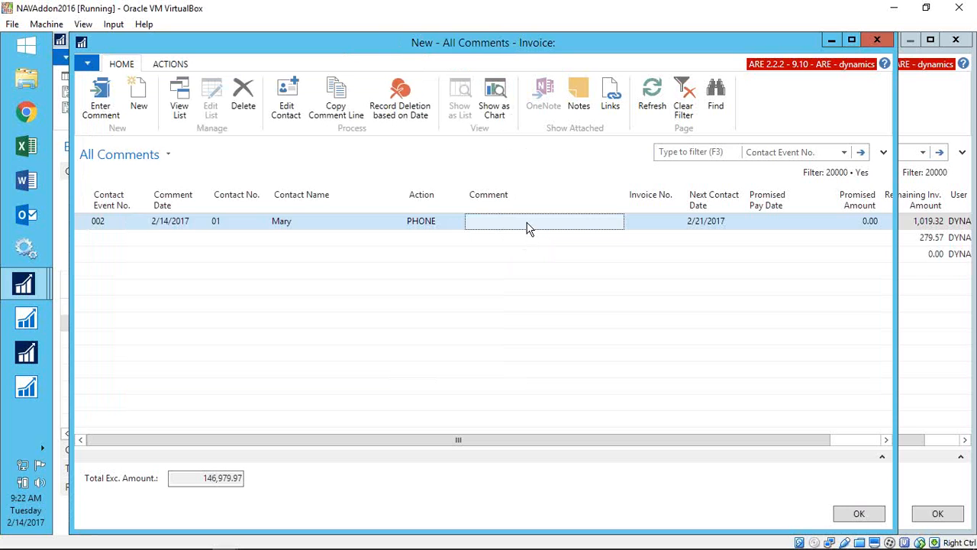
{"action": "left_click", "coordinate": [101, 100]}
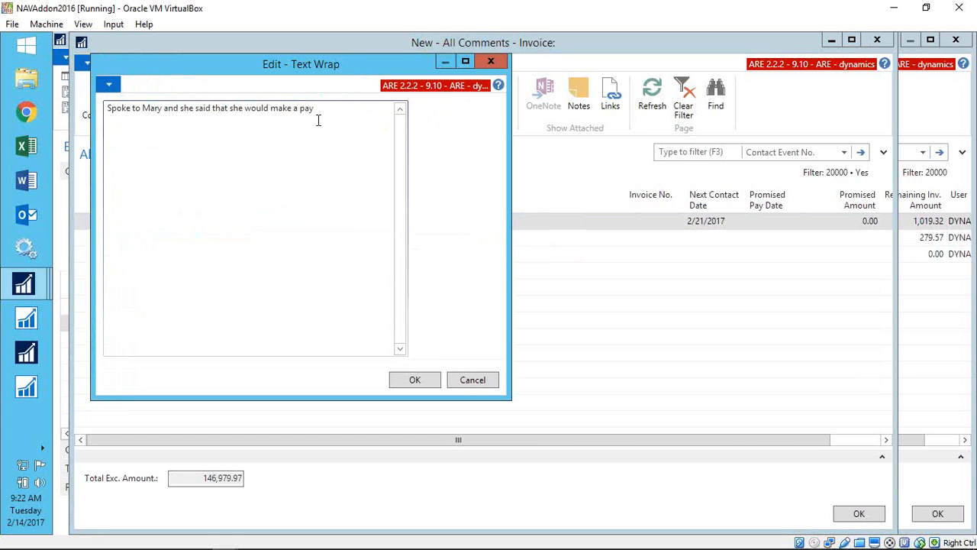
{"action": "type", "text": "ment next week on Monday."}
{"action": "left_click", "coordinate": [412, 379]}
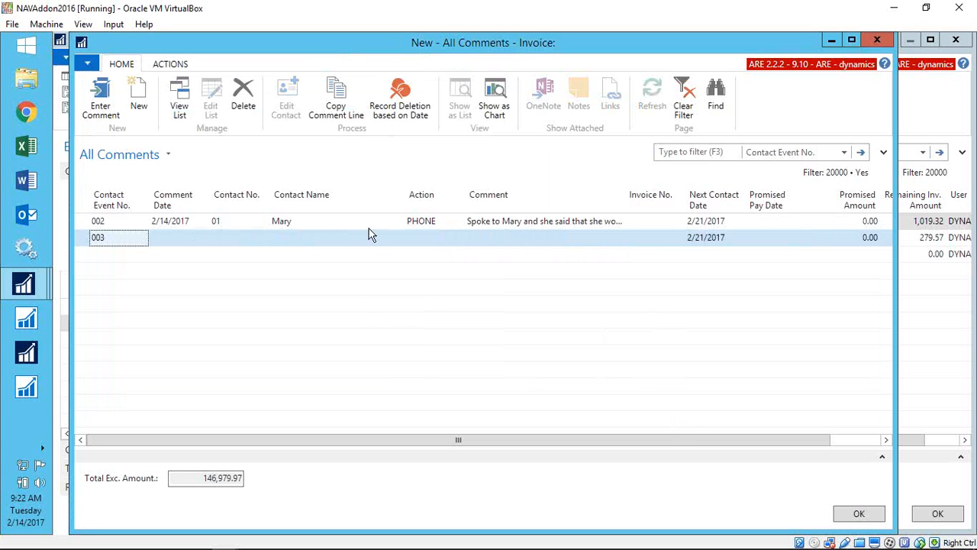
Step: Leave the invoice number blank and set the Promised Pay Date to 2/20/2017 and the Next Contact Date to 2/24/2017
{"action": "left_click", "coordinate": [659, 222]}
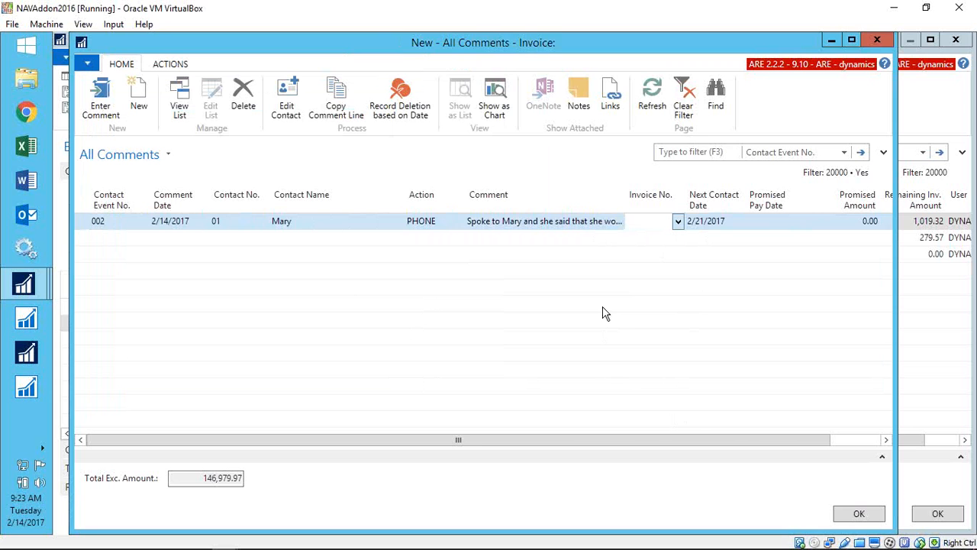
{"action": "key", "text": "Escape"}
{"action": "left_click", "coordinate": [767, 221]}
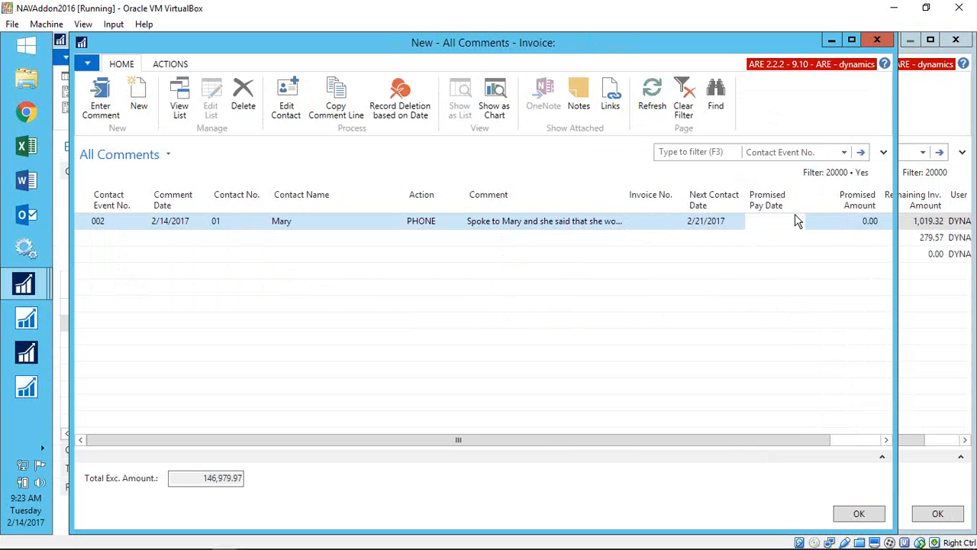
{"action": "left_click", "coordinate": [798, 222]}
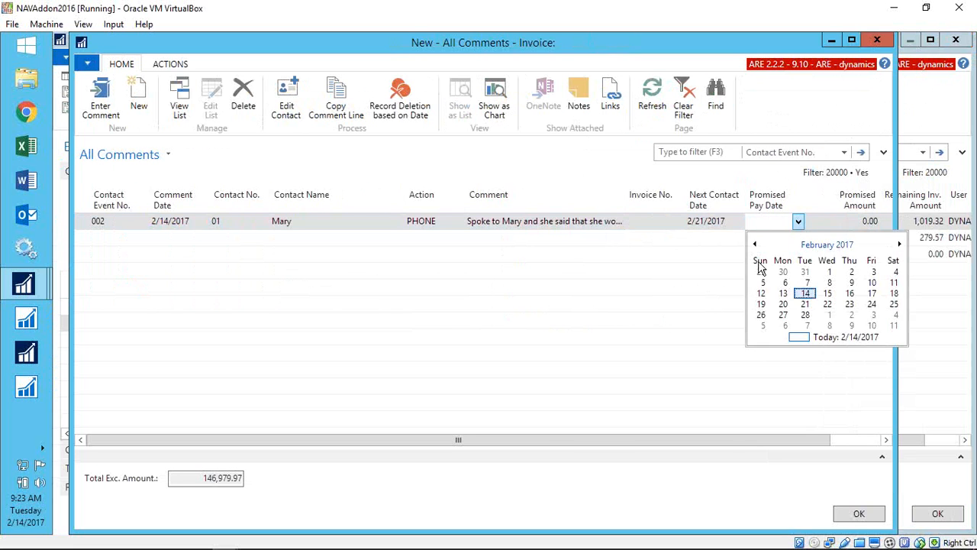
{"action": "left_click", "coordinate": [783, 305]}
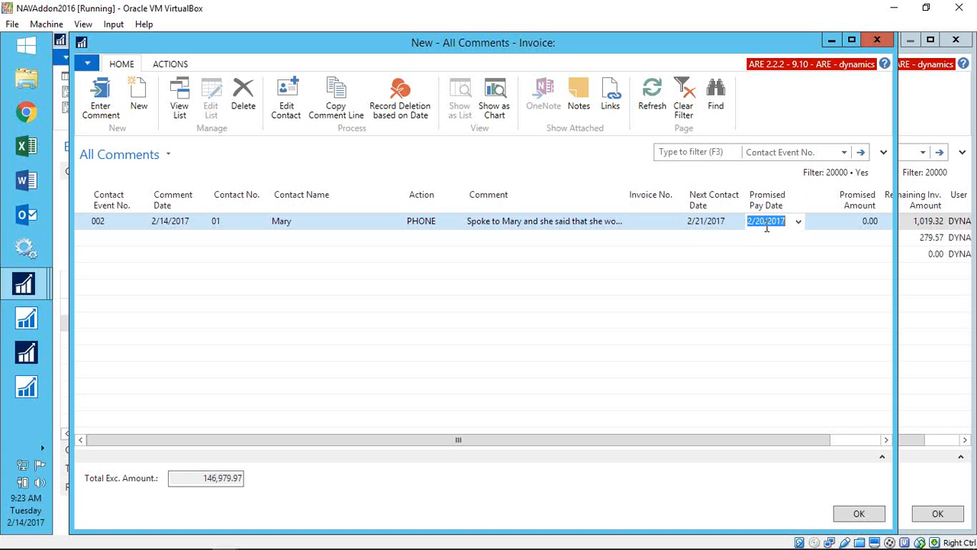
{"action": "left_click", "coordinate": [709, 227]}
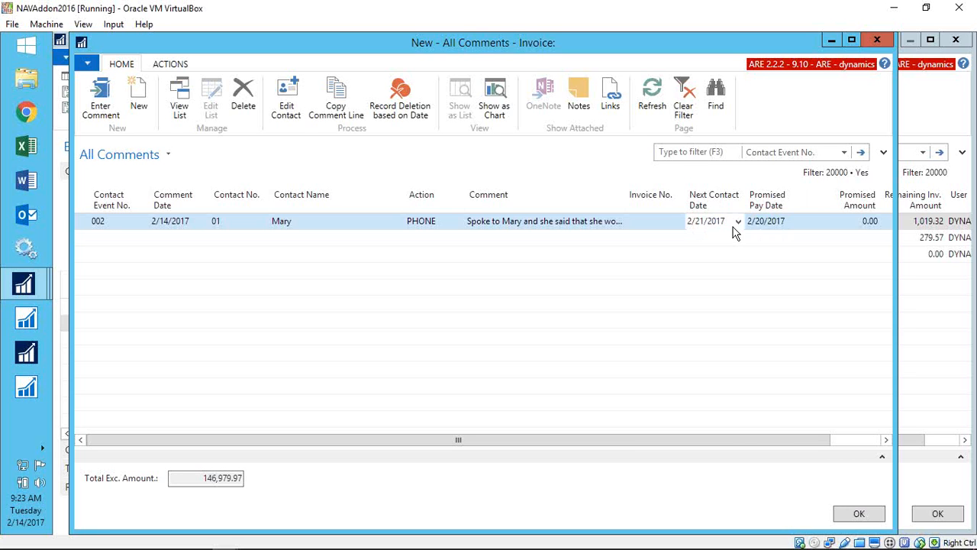
{"action": "left_click", "coordinate": [737, 222]}
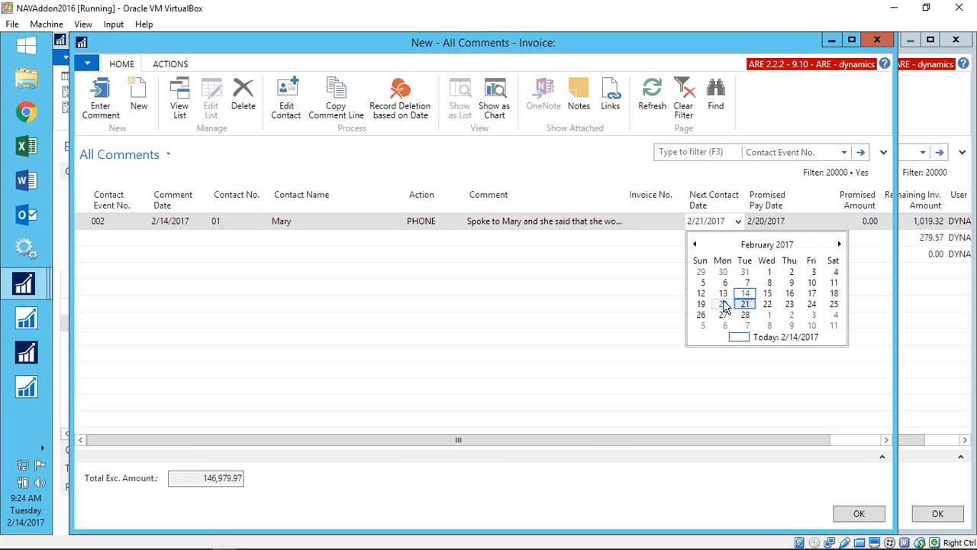
{"action": "left_click", "coordinate": [812, 308]}
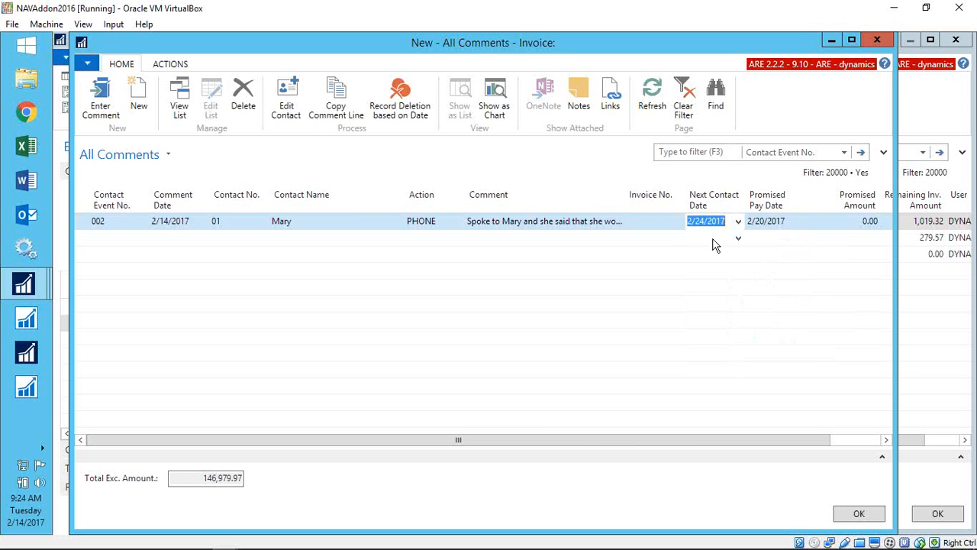
Step: Set the Promised Amount to 20,000 without linking it to an invoice, and finish the new contact event
{"action": "left_click", "coordinate": [841, 221]}
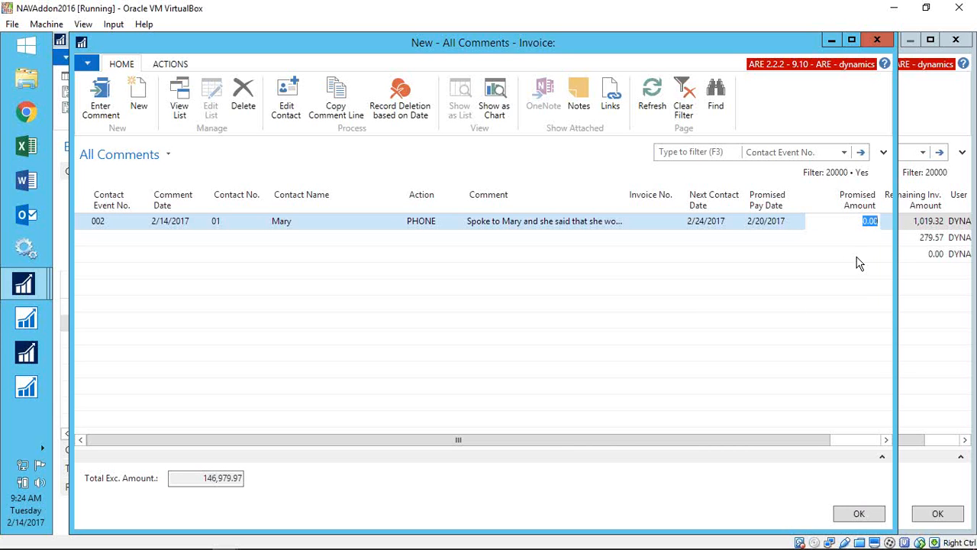
{"action": "type", "text": "20000"}
{"action": "key", "text": "Tab"}
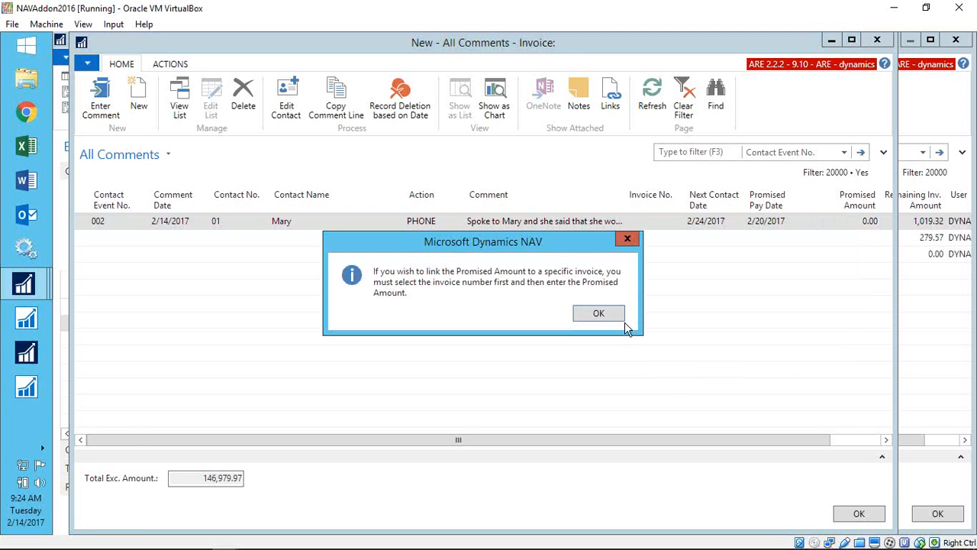
{"action": "left_click", "coordinate": [595, 318]}
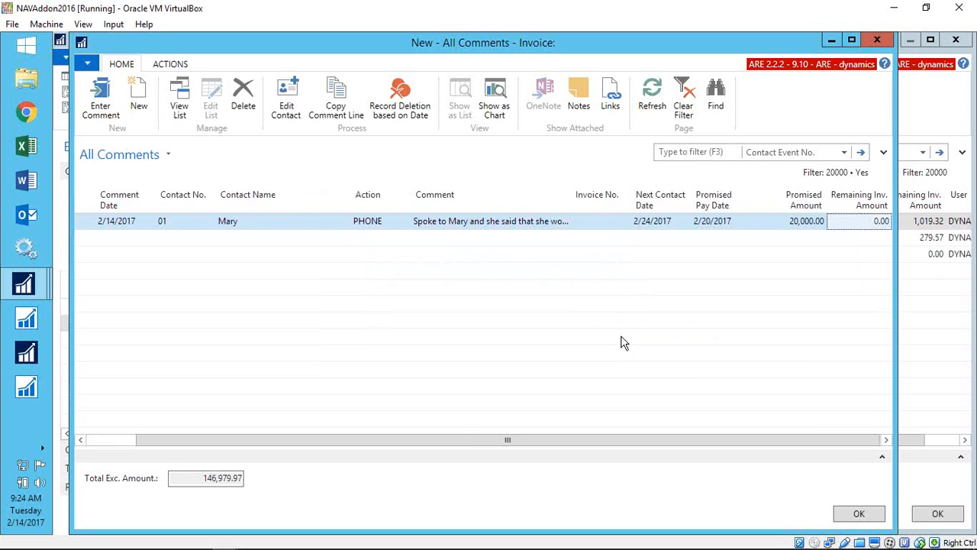
{"action": "left_click", "coordinate": [867, 516]}
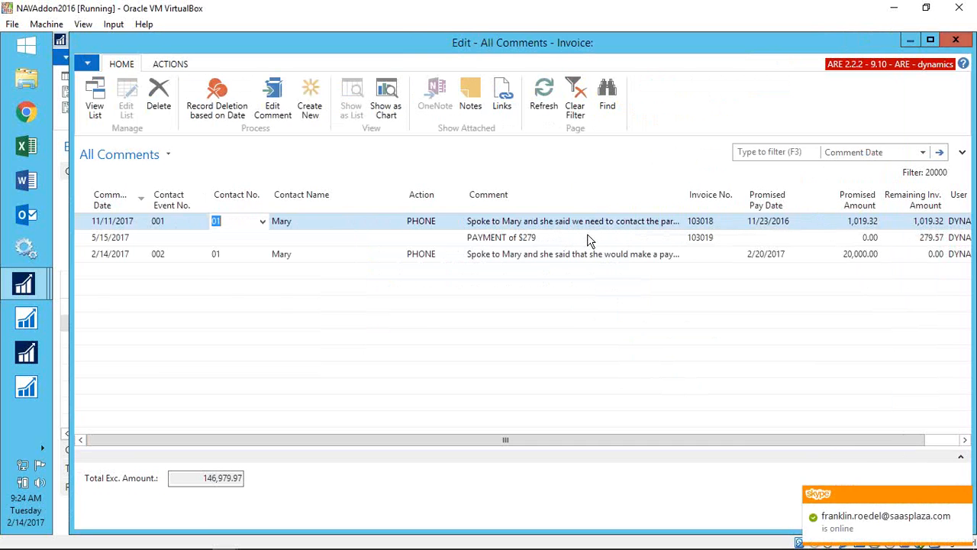
Step: Close the comments, customer exceptions and exception list windows, and reopen the Exception List
{"action": "key", "text": "Escape"}
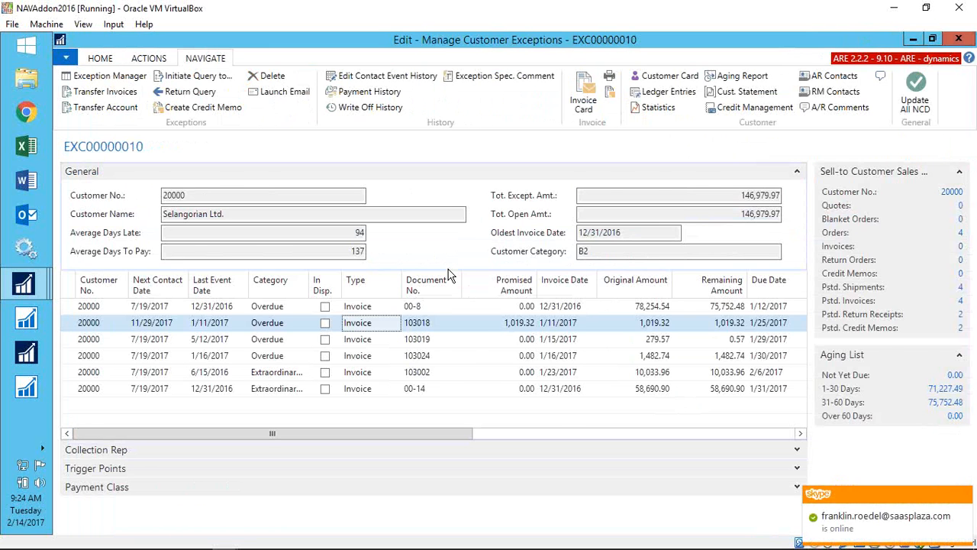
{"action": "key", "text": "Escape"}
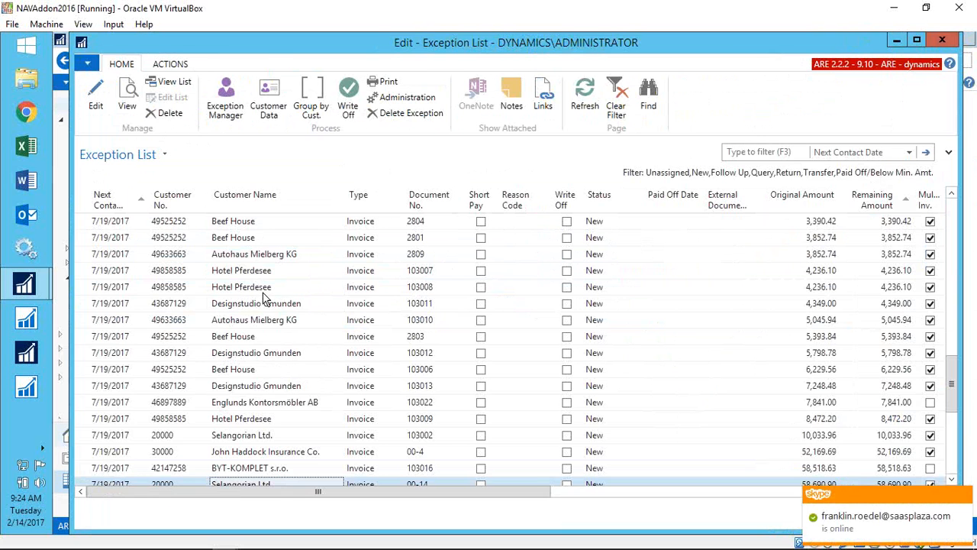
{"action": "key", "text": "Escape"}
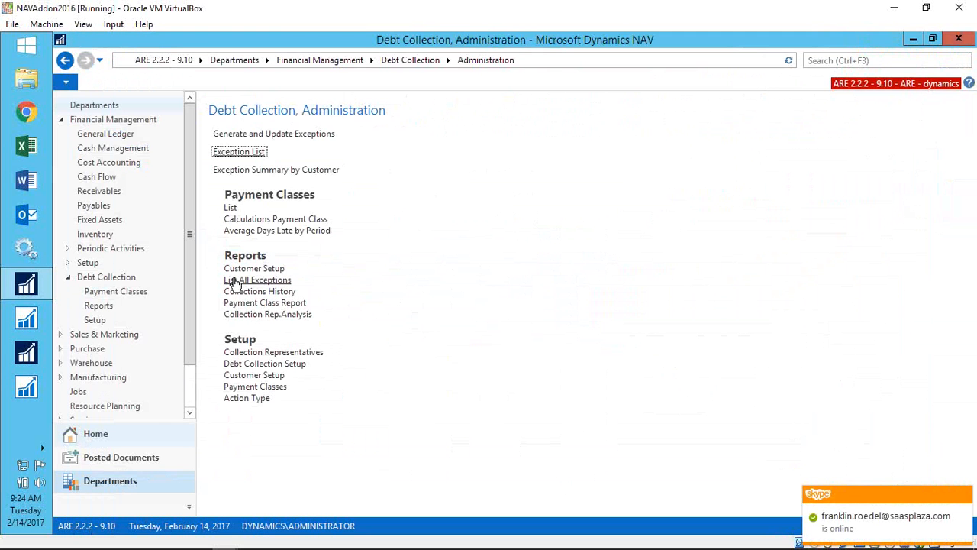
{"action": "left_click", "coordinate": [239, 153]}
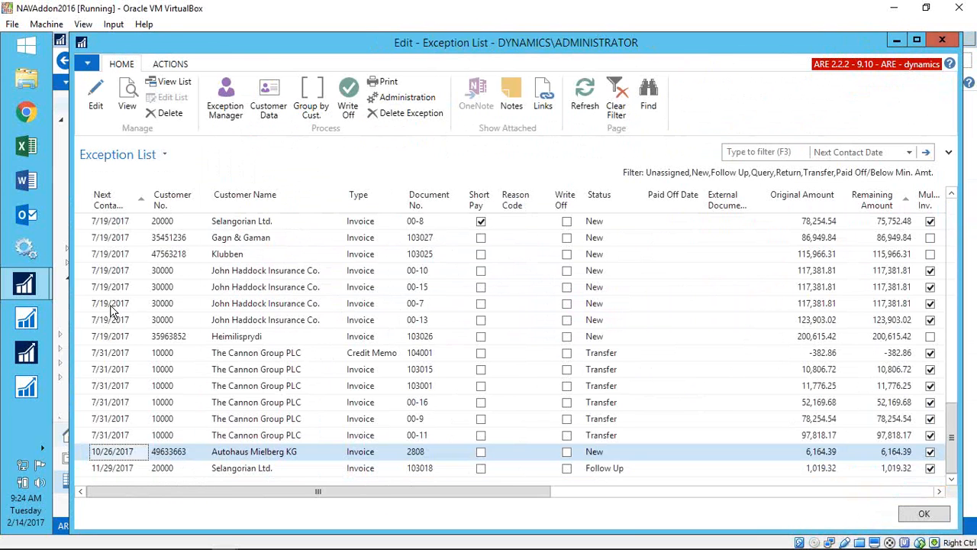
Step: Open the customer data for Autohaus Mielberg KG from its payment 2806, viewing all exceptions for this customer
{"action": "scroll", "coordinate": [118, 301], "scroll_direction": "up", "scroll_amount": 10}
{"action": "scroll", "coordinate": [126, 292], "scroll_direction": "up", "scroll_amount": 3}
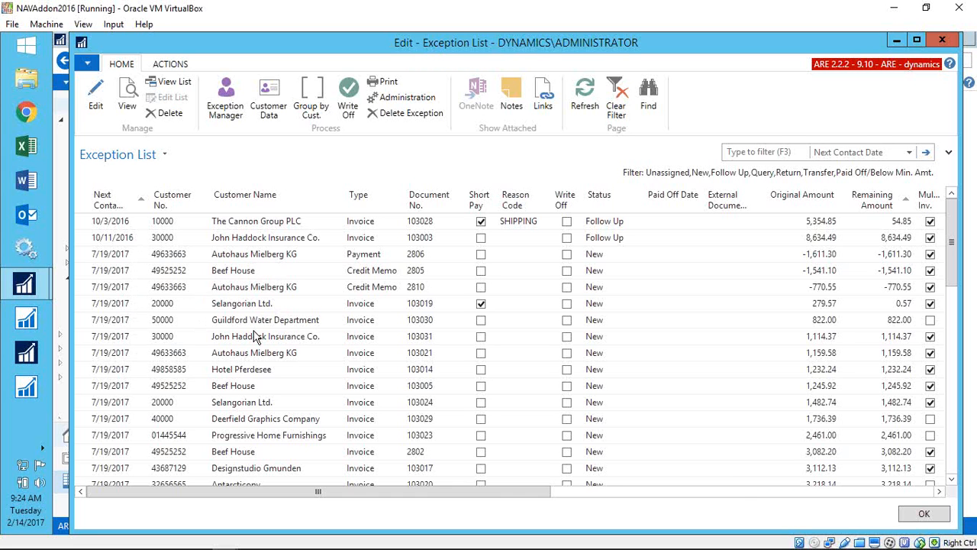
{"action": "left_click", "coordinate": [264, 258]}
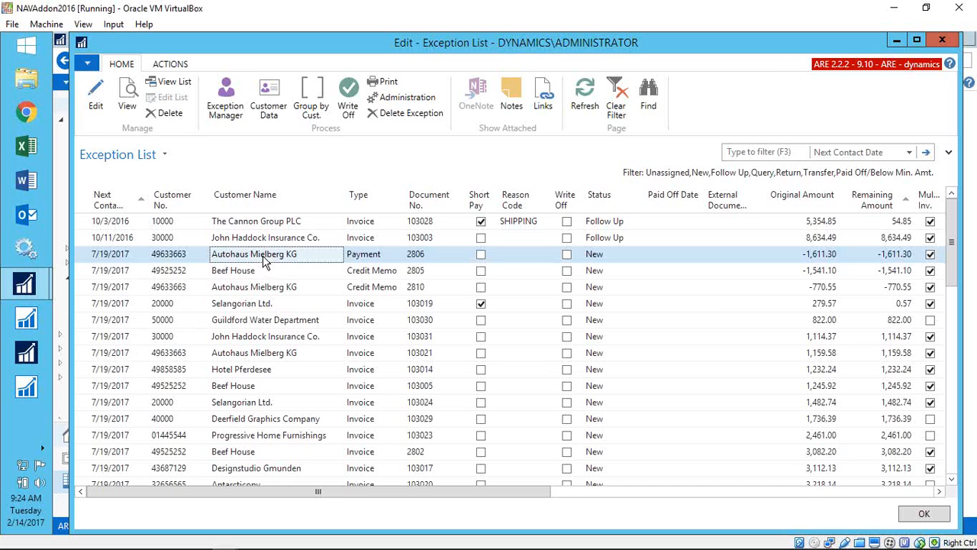
{"action": "left_click", "coordinate": [269, 110]}
{"action": "left_click", "coordinate": [618, 309]}
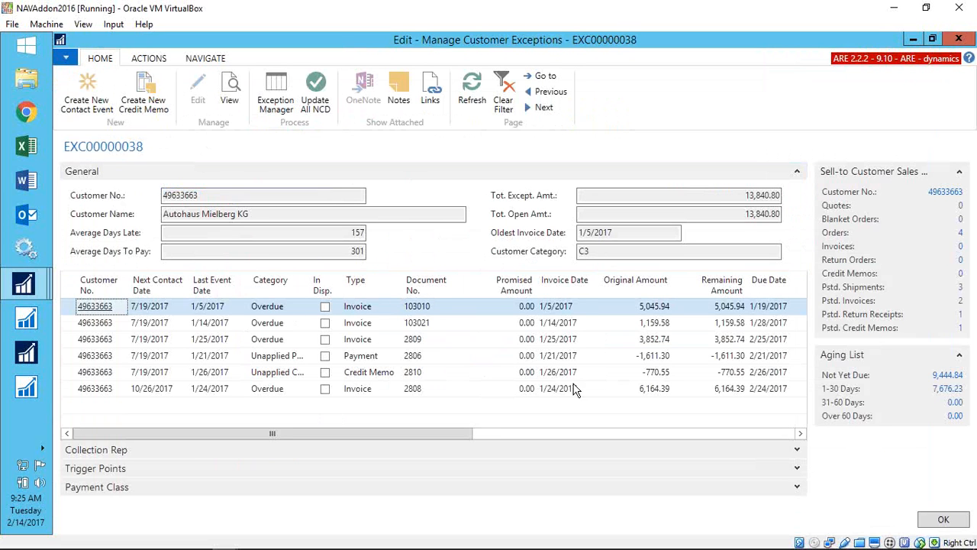
Step: Look over the related actions available for Autohaus Mielberg KG's exceptions, and close the customer exceptions window
{"action": "left_click_drag", "start_coordinate": [468, 432], "coordinate": [489, 438]}
{"action": "left_click", "coordinate": [205, 59]}
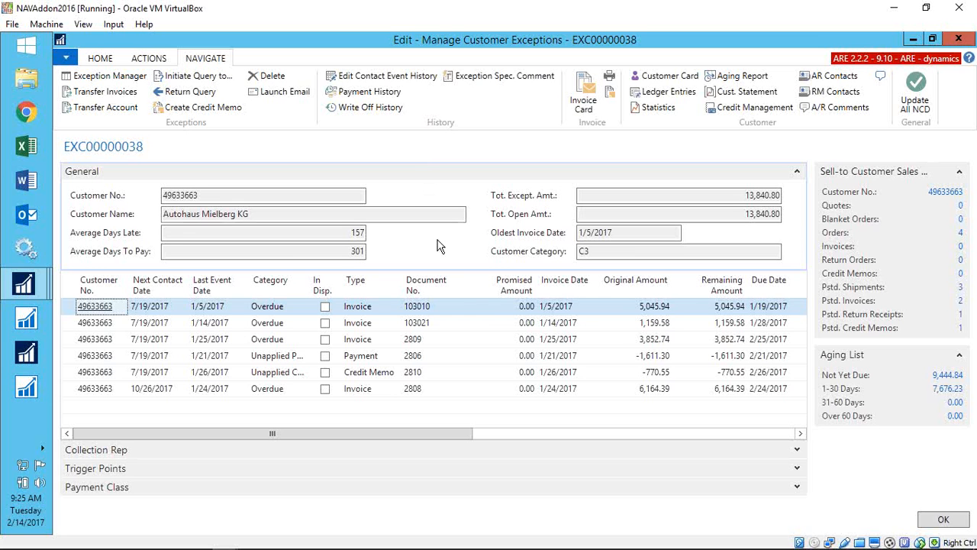
{"action": "key", "text": "Escape"}
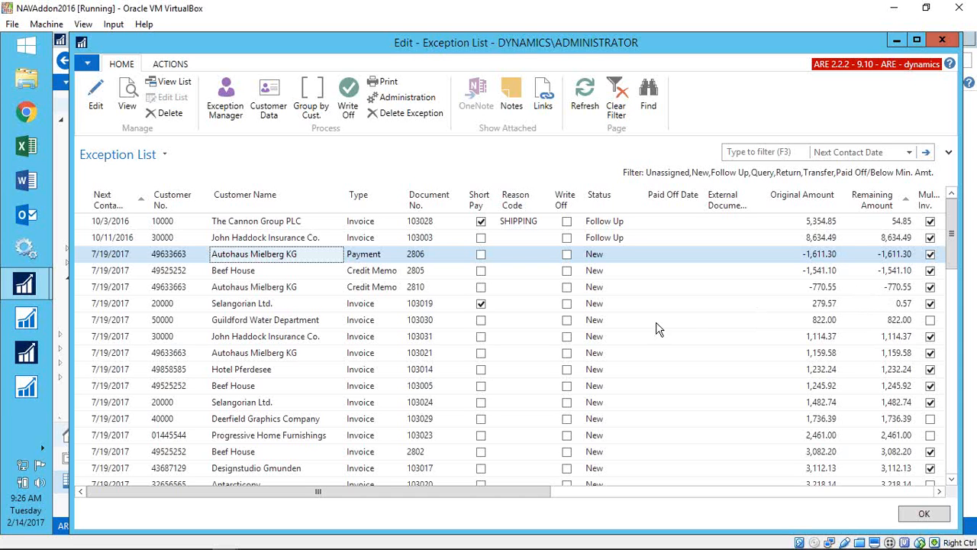
Step: Mark Selangorian Ltd.'s invoice 103019 for write-off and filter the Exception List to rows with Short Pay set to Yes
{"action": "left_click", "coordinate": [565, 304]}
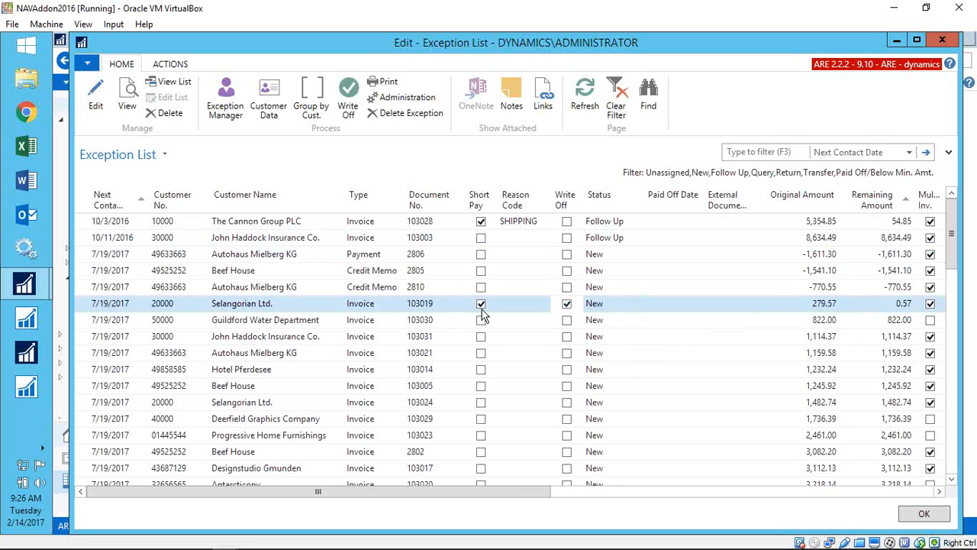
{"action": "left_click", "coordinate": [482, 222]}
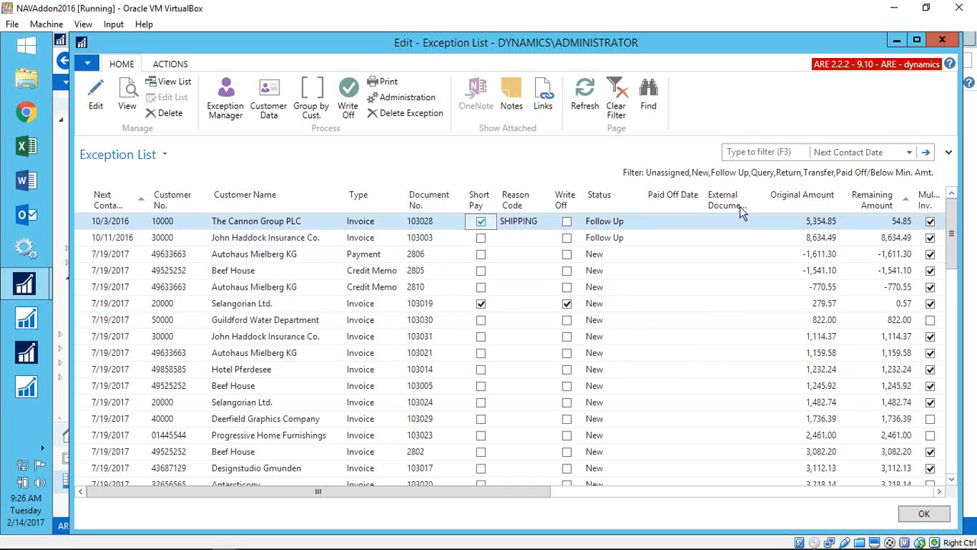
{"action": "left_click", "coordinate": [910, 154]}
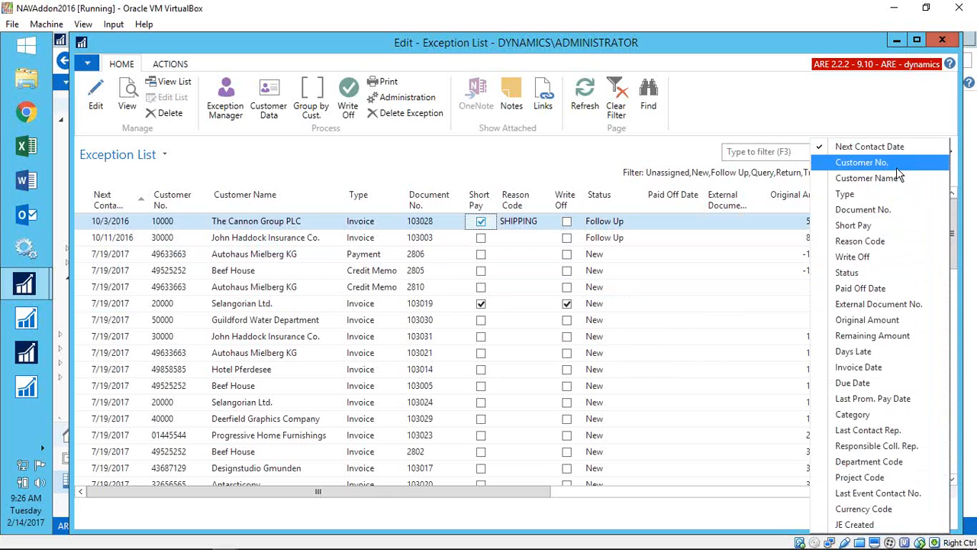
{"action": "left_click", "coordinate": [864, 226]}
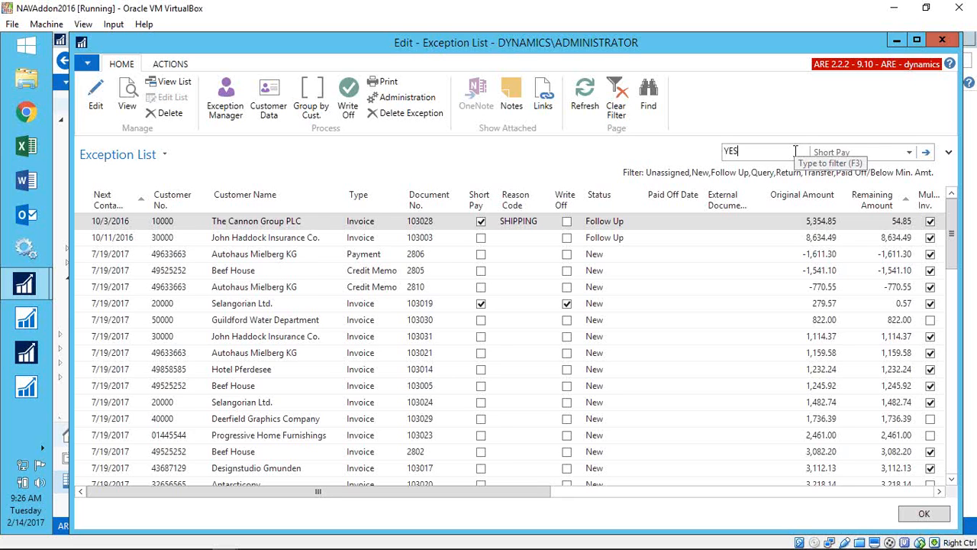
{"action": "type", "text": "YES"}
{"action": "key", "text": "Return"}
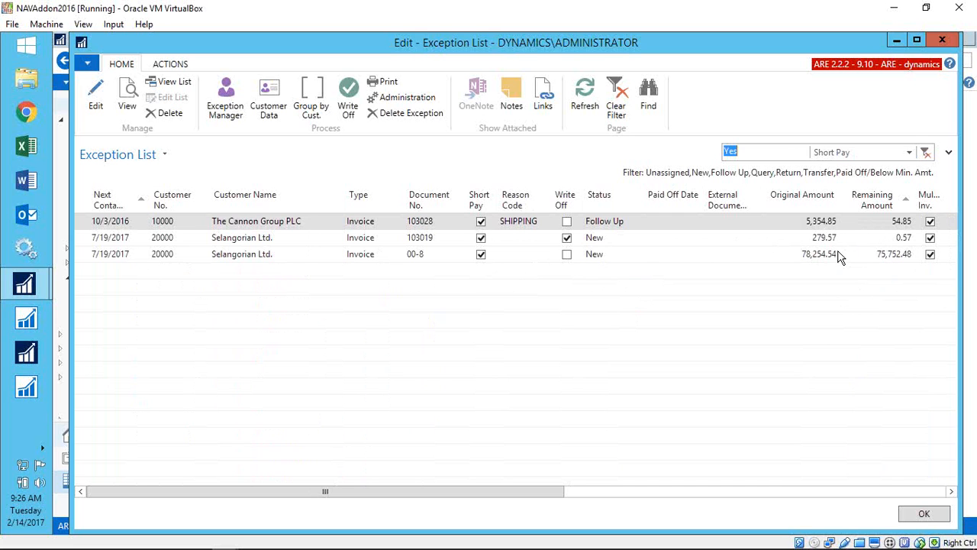
Step: Mark The Cannon Group PLC's invoice 103028 for write-off and create the write-off journal entries for the marked lines
{"action": "left_click", "coordinate": [567, 222]}
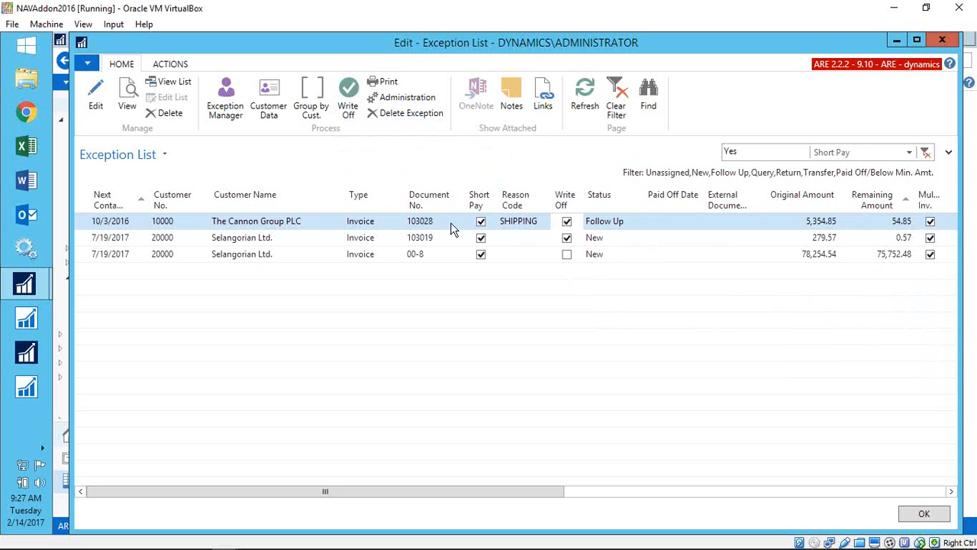
{"action": "left_click", "coordinate": [348, 110]}
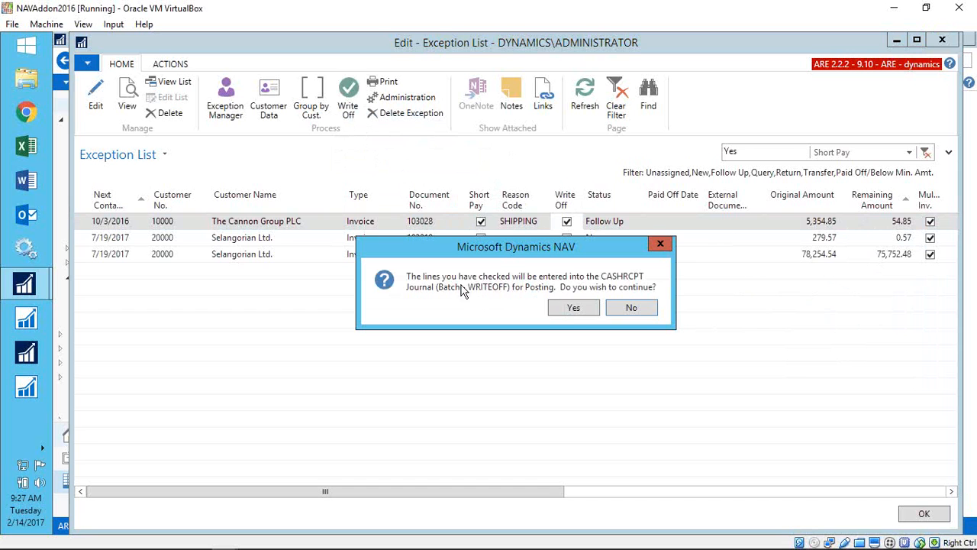
{"action": "left_click", "coordinate": [571, 309]}
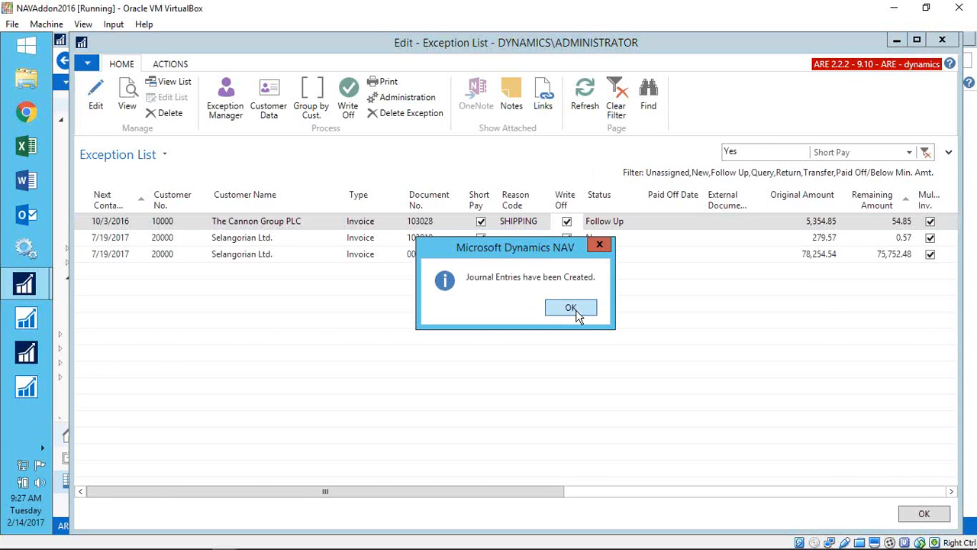
{"action": "left_click", "coordinate": [577, 313]}
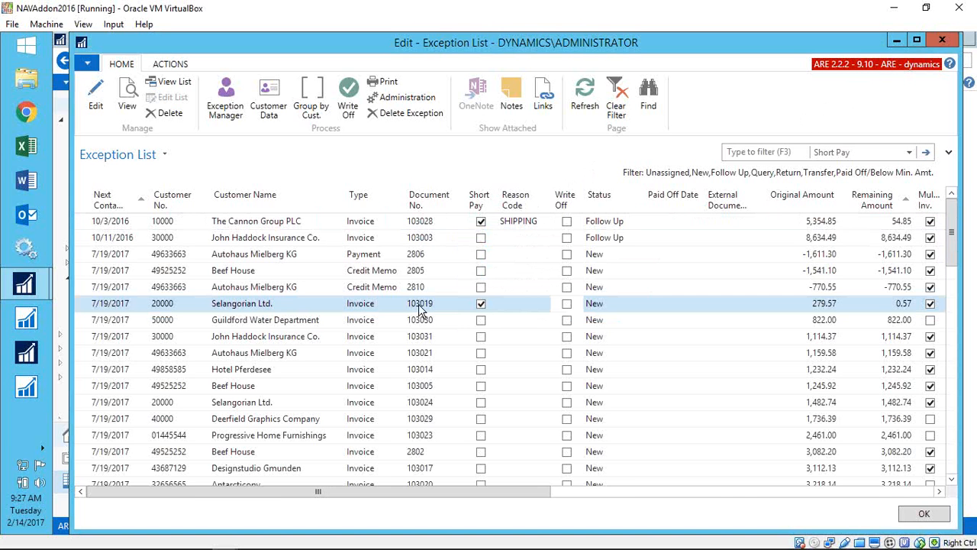
Step: Close the Exception List and open the Cash Receipt Journal on the WRITEOFF batch by searching for "cash rec"
{"action": "left_click", "coordinate": [942, 40]}
{"action": "left_click", "coordinate": [834, 59]}
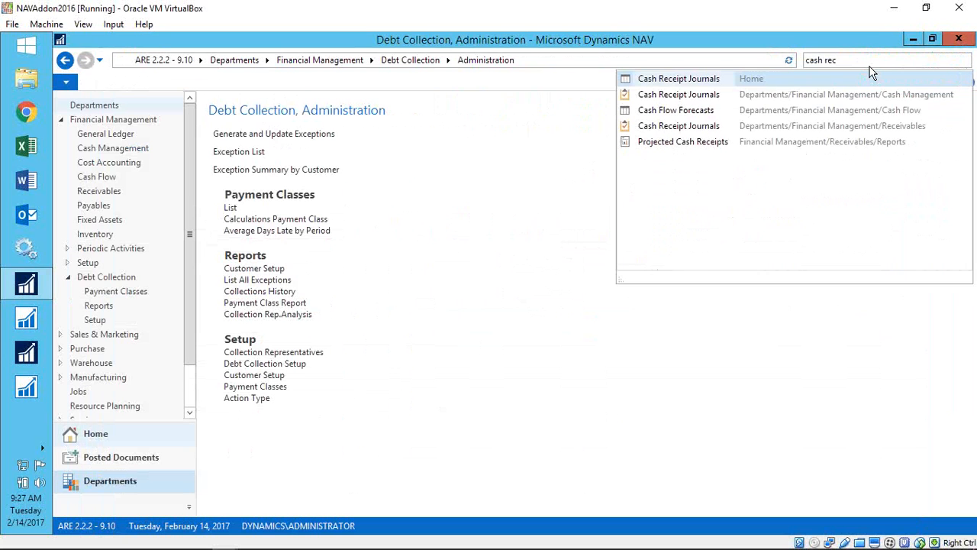
{"action": "left_click", "coordinate": [710, 94]}
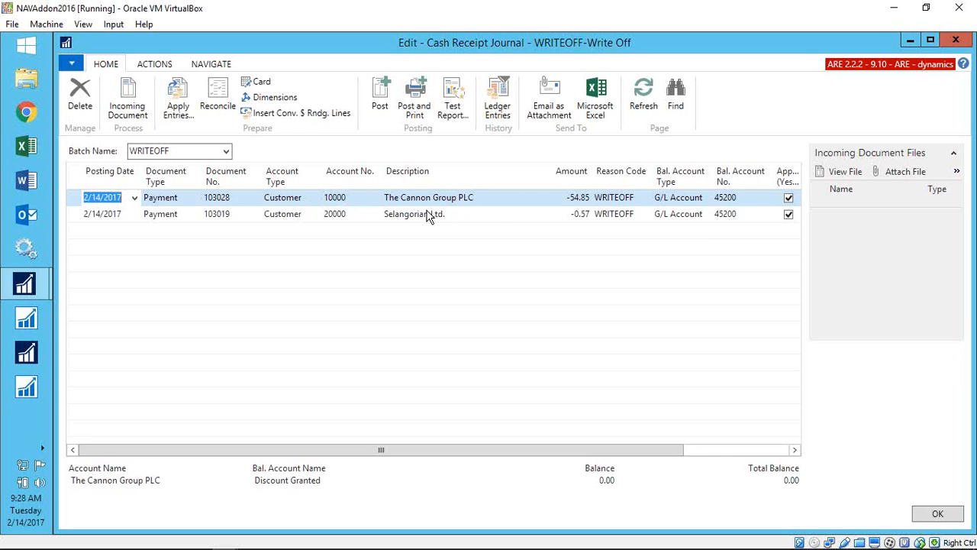
Step: Delete The Cannon Group PLC's payment line 103028 from the WRITEOFF batch, and close the journal
{"action": "left_click", "coordinate": [76, 205]}
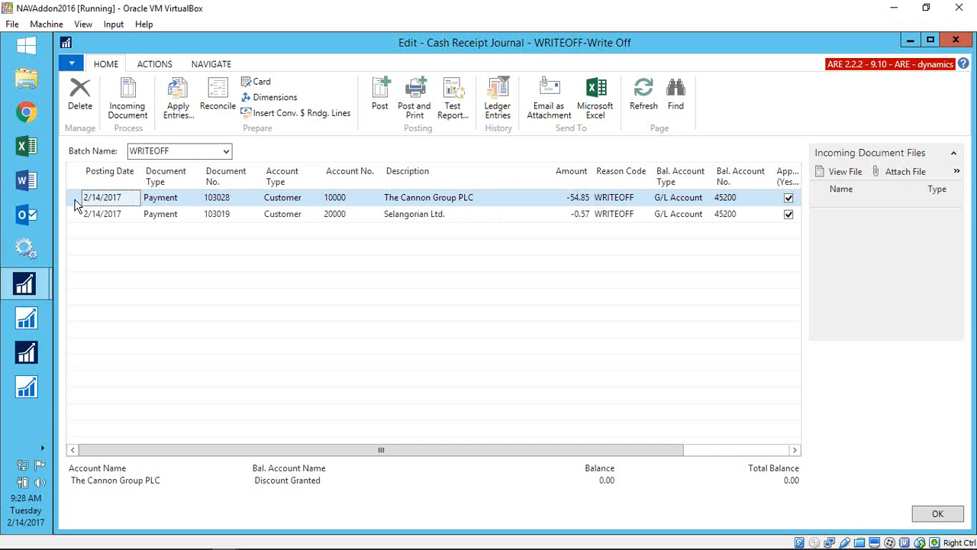
{"action": "left_click", "coordinate": [80, 96]}
{"action": "left_click", "coordinate": [536, 307]}
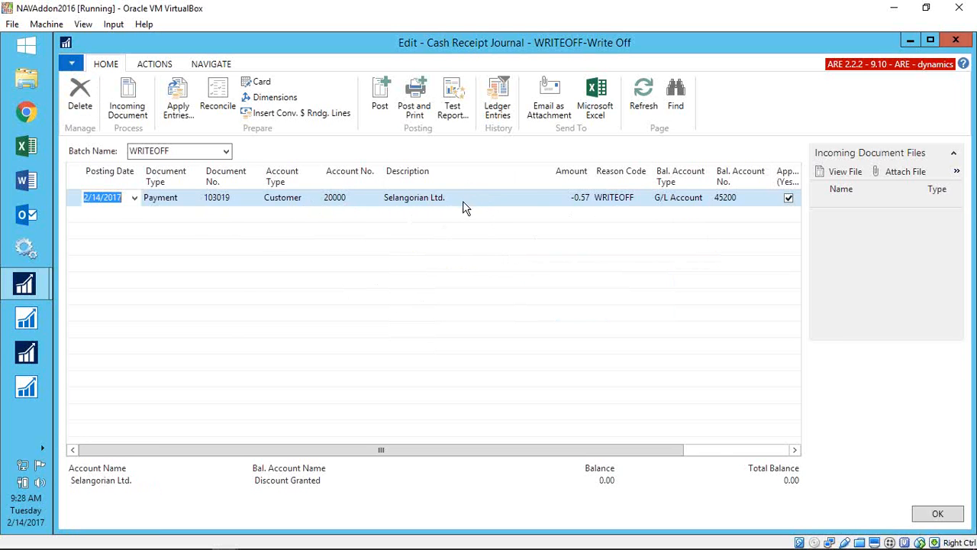
{"action": "key", "text": "Escape"}
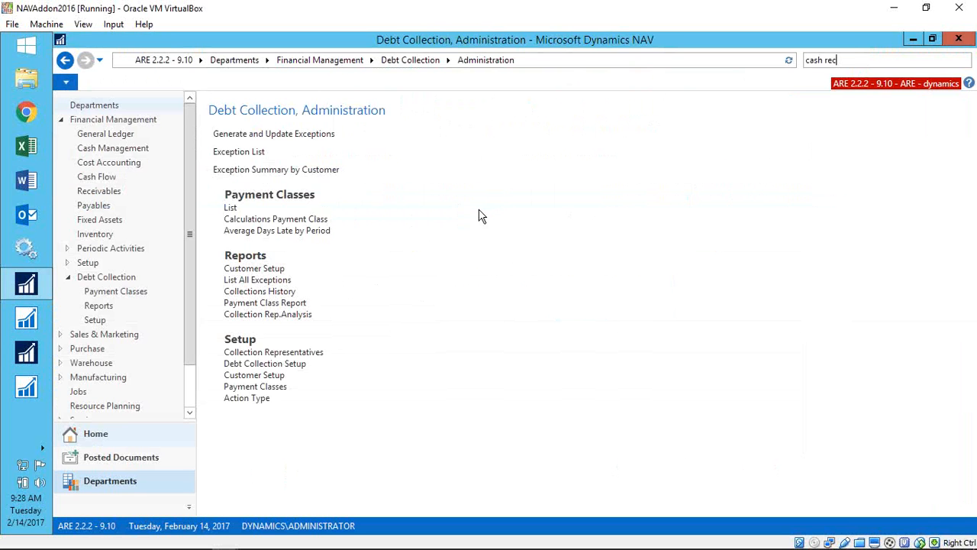
Step: Reopen the Exception List to examine the short-paid invoice 00-8 and the collection representative columns, and close the list
{"action": "left_click", "coordinate": [242, 157]}
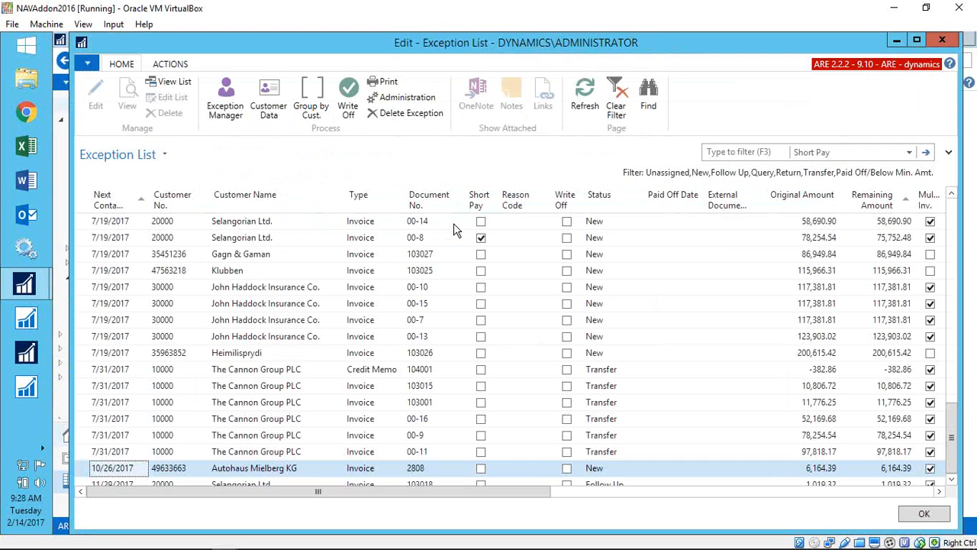
{"action": "left_click", "coordinate": [481, 238]}
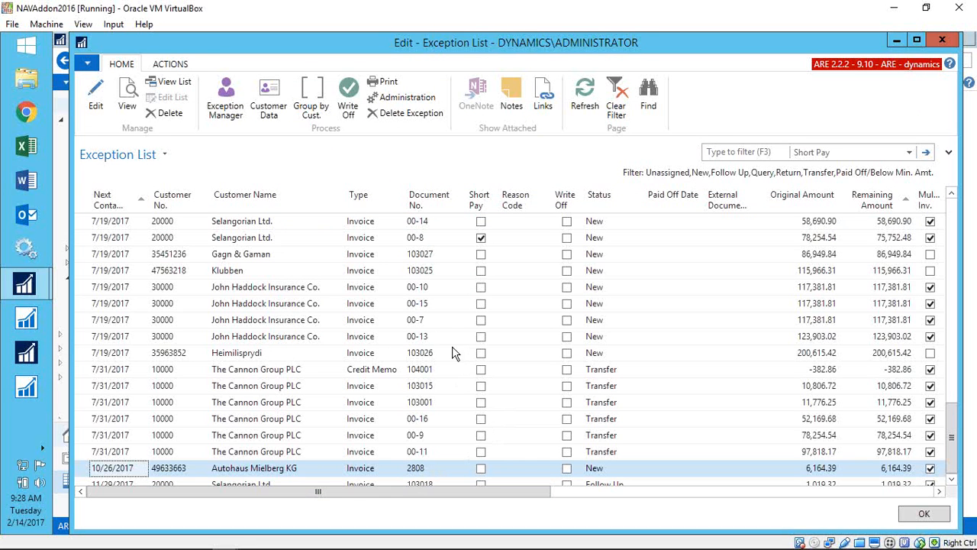
{"action": "left_click", "coordinate": [565, 492]}
{"action": "left_click", "coordinate": [628, 494]}
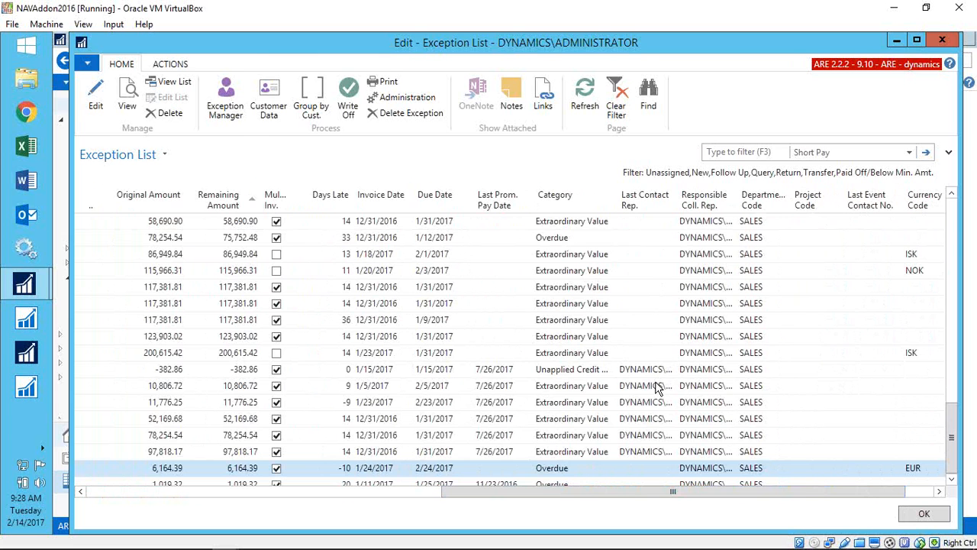
{"action": "key", "text": "Escape"}
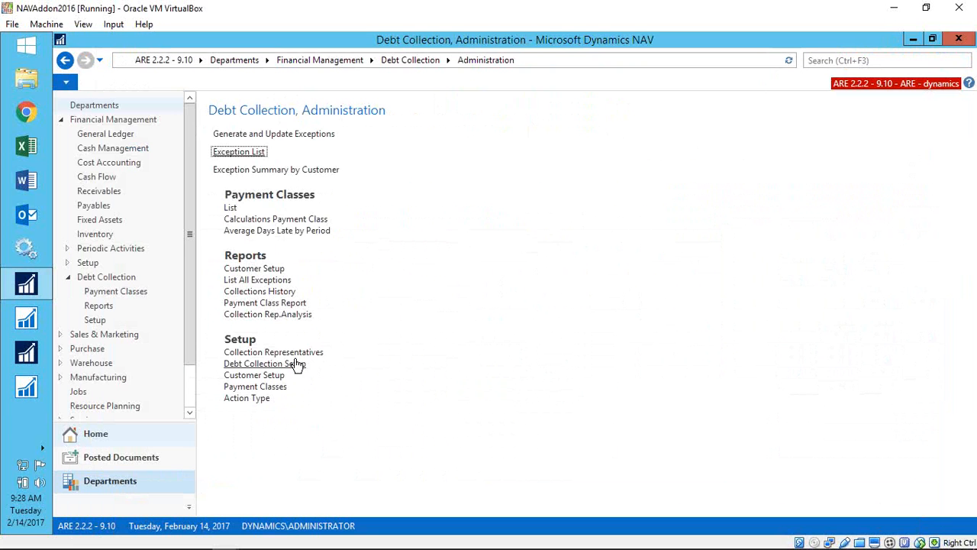
Step: In the collection representatives list, widen the Code column and enable the Allow Credit permission for the representative with the 50.00 write-off limit
{"action": "left_click", "coordinate": [258, 354]}
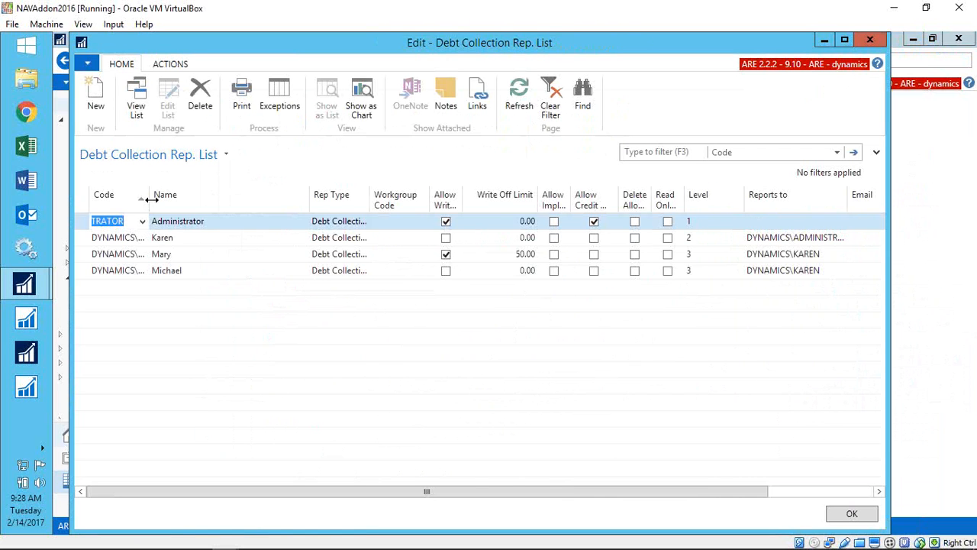
{"action": "left_click_drag", "start_coordinate": [151, 198], "coordinate": [177, 200]}
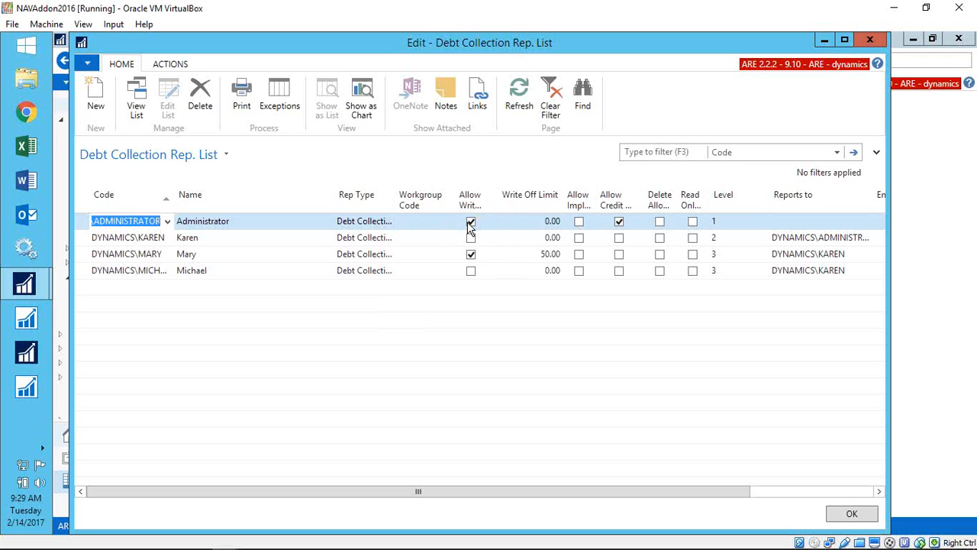
{"action": "left_click", "coordinate": [470, 253]}
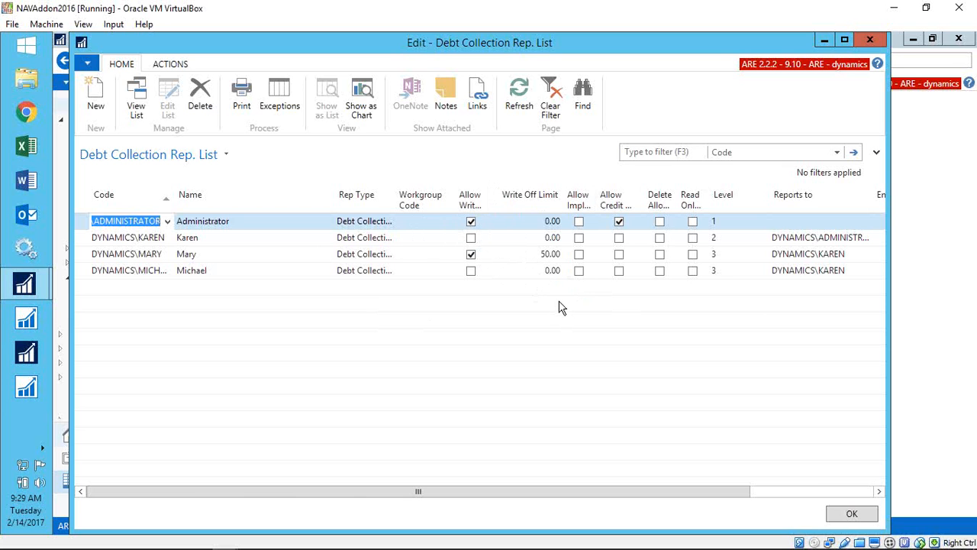
{"action": "left_click", "coordinate": [617, 222]}
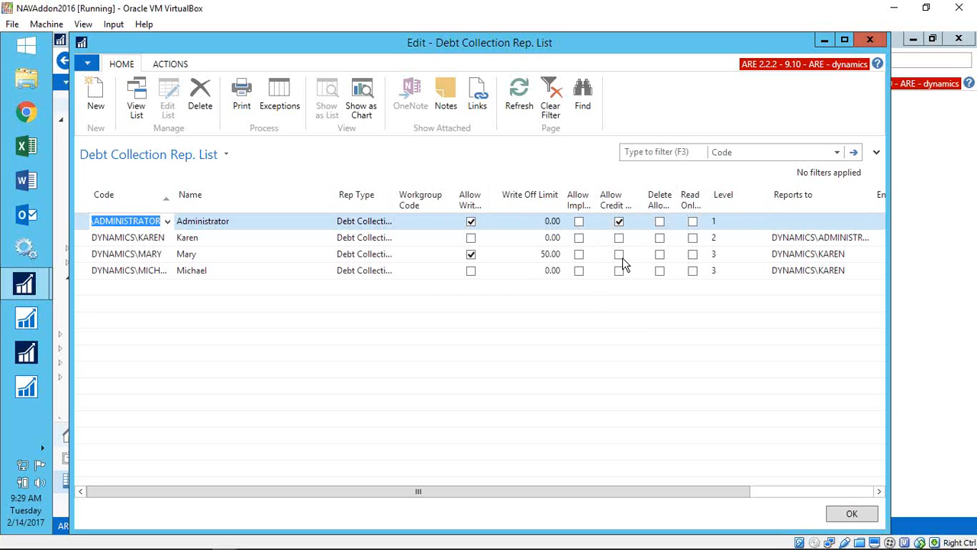
{"action": "left_click", "coordinate": [621, 256]}
{"action": "left_click", "coordinate": [619, 257]}
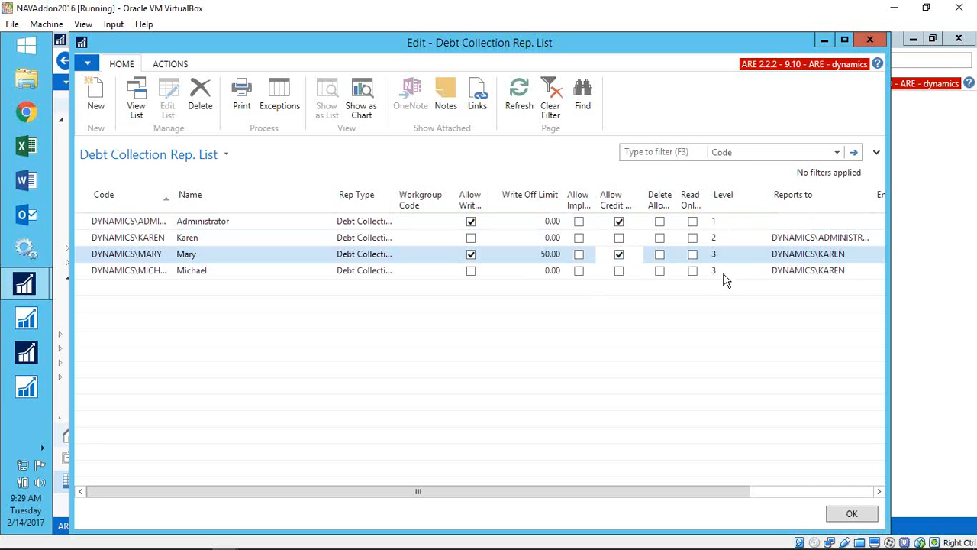
Step: Examine the levels and reporting lines of the collection representatives, and close the list
{"action": "left_click", "coordinate": [722, 221]}
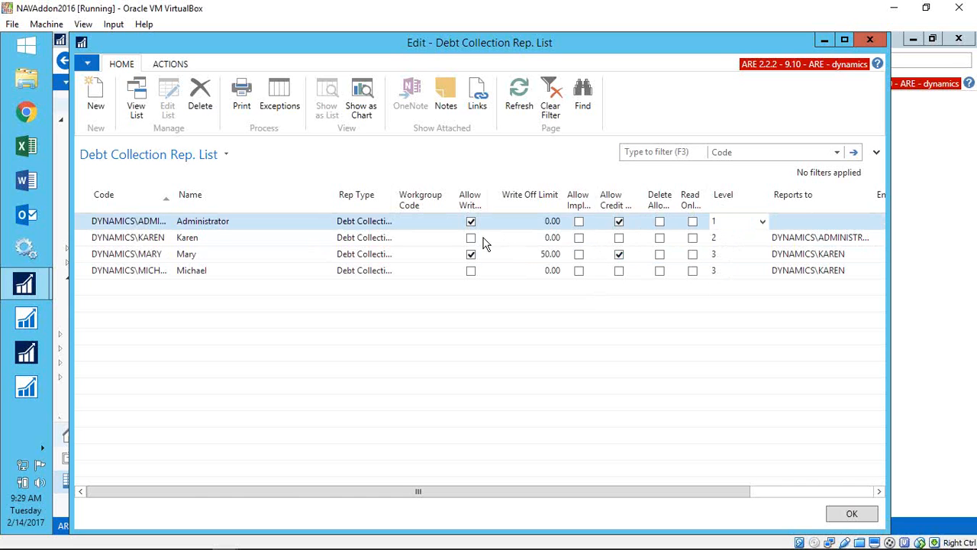
{"action": "left_click", "coordinate": [717, 237]}
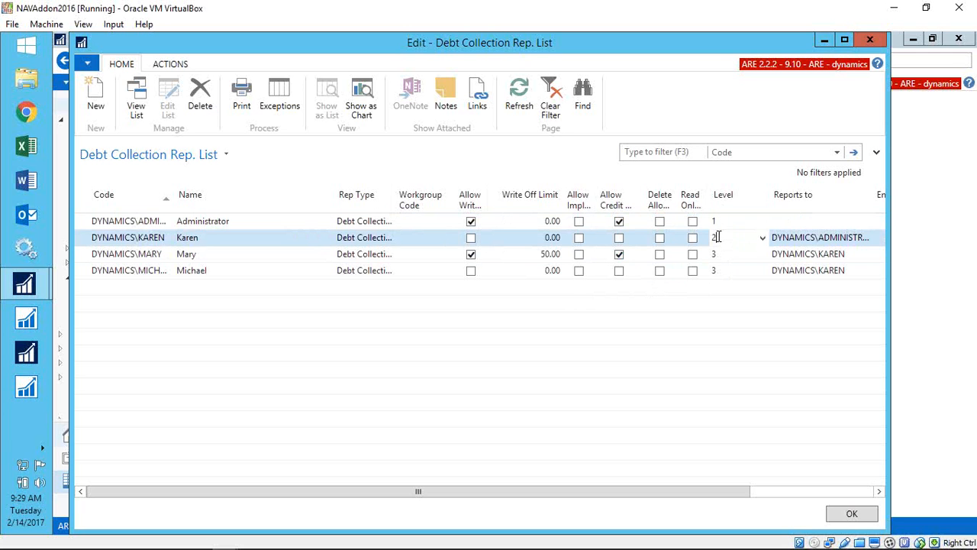
{"action": "left_click", "coordinate": [729, 255]}
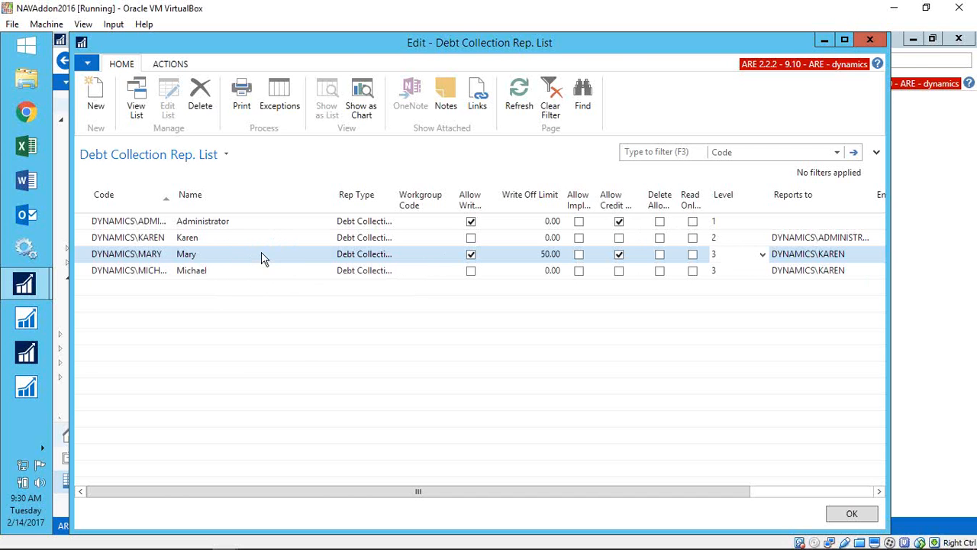
{"action": "key", "text": "Escape"}
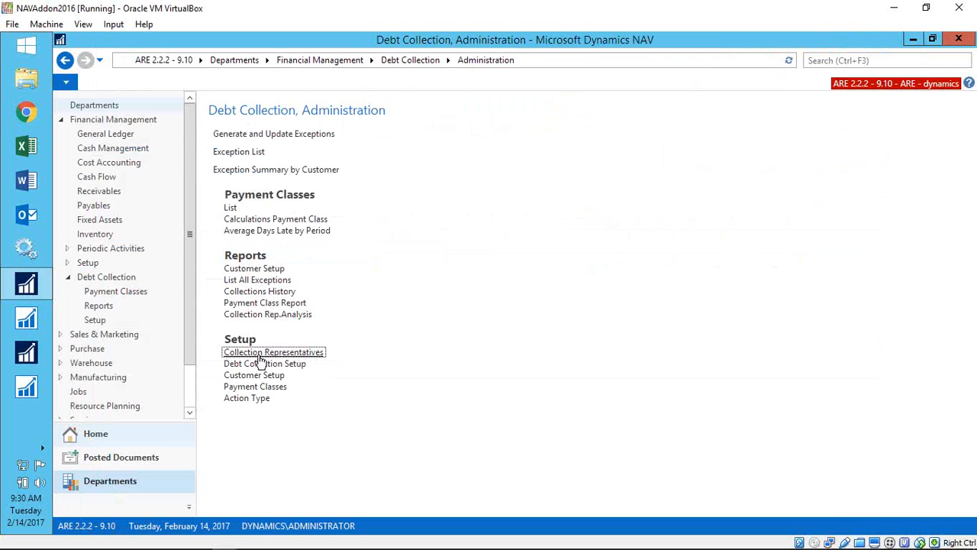
Step: In the Exception List, widen the Responsible Coll. Rep. column to review which representative handles each exception, and close the list
{"action": "left_click", "coordinate": [244, 156]}
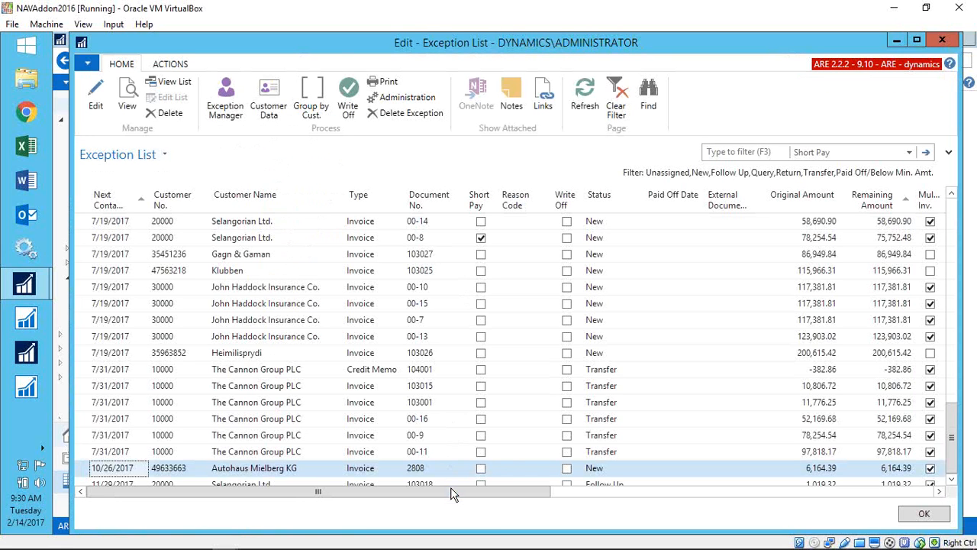
{"action": "left_click_drag", "start_coordinate": [451, 489], "coordinate": [563, 497]}
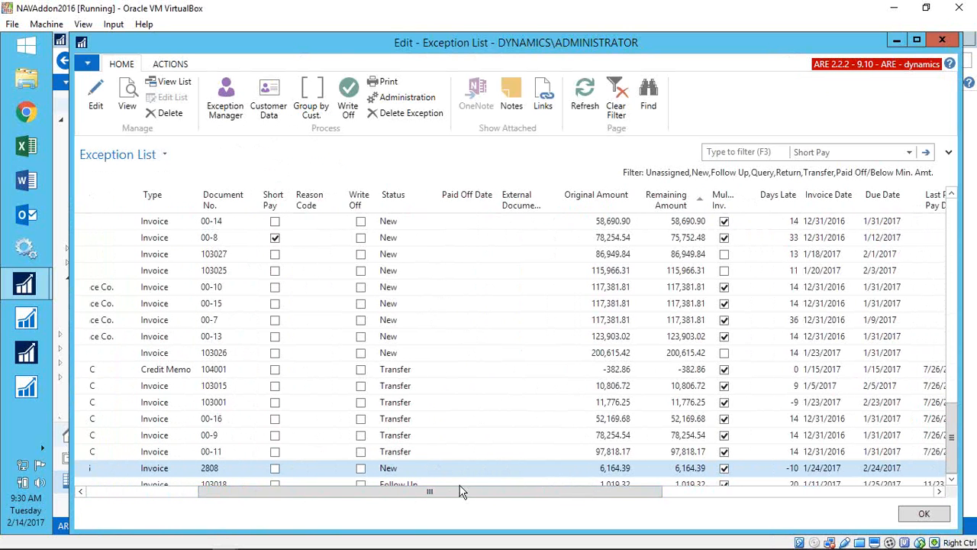
{"action": "left_click_drag", "start_coordinate": [493, 495], "coordinate": [725, 494]}
{"action": "left_click_drag", "start_coordinate": [684, 207], "coordinate": [818, 206]}
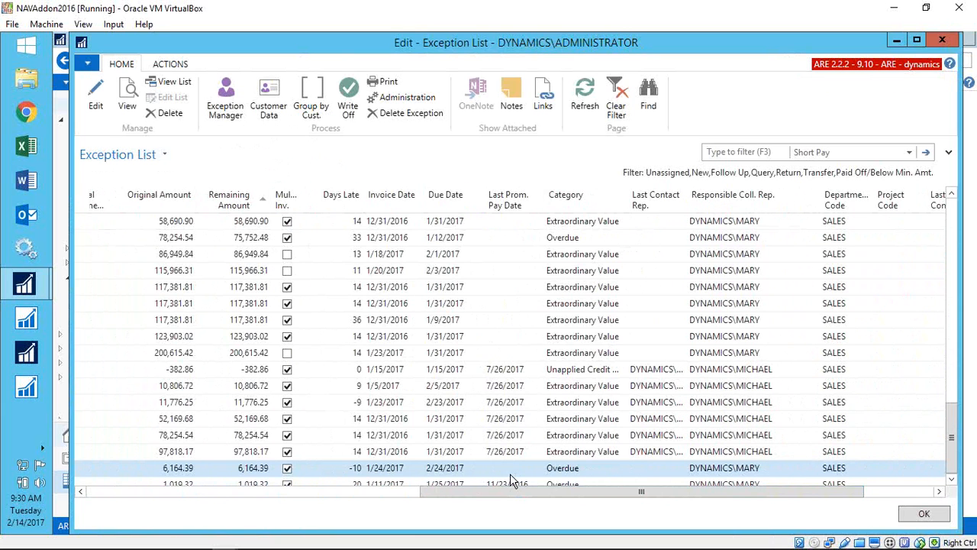
{"action": "left_click_drag", "start_coordinate": [511, 496], "coordinate": [475, 493]}
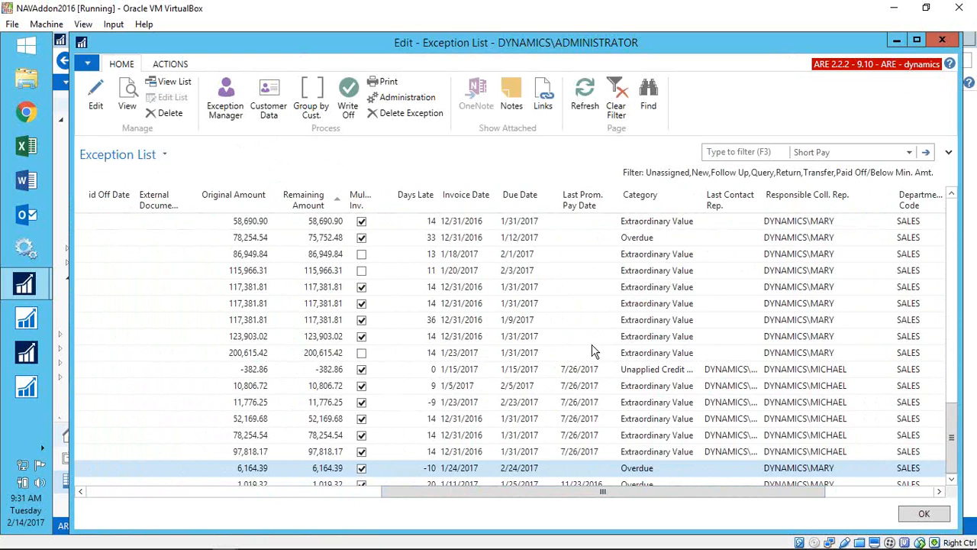
{"action": "key", "text": "Escape"}
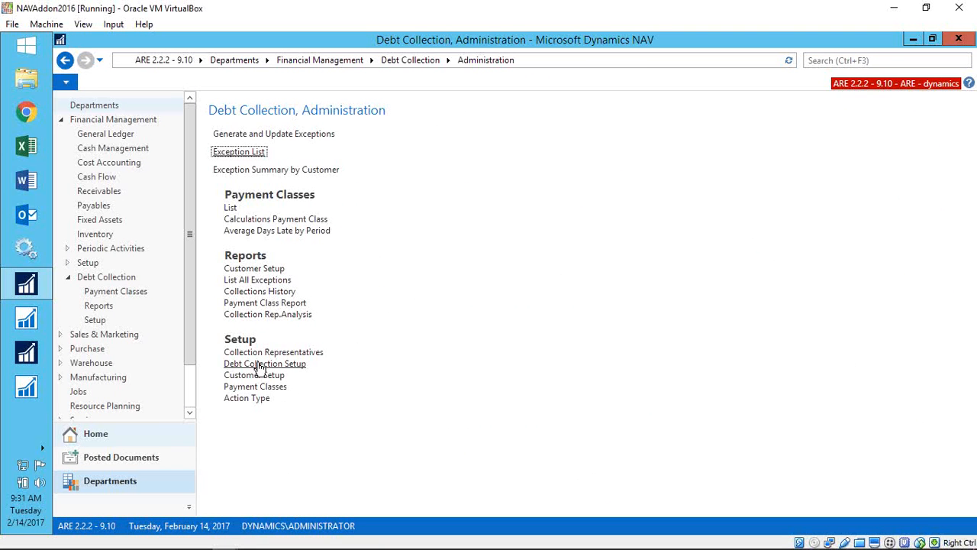
Step: In Debt Collection Setup, widen the card window, disable Show All Exceptions, and close the card
{"action": "left_click", "coordinate": [260, 364]}
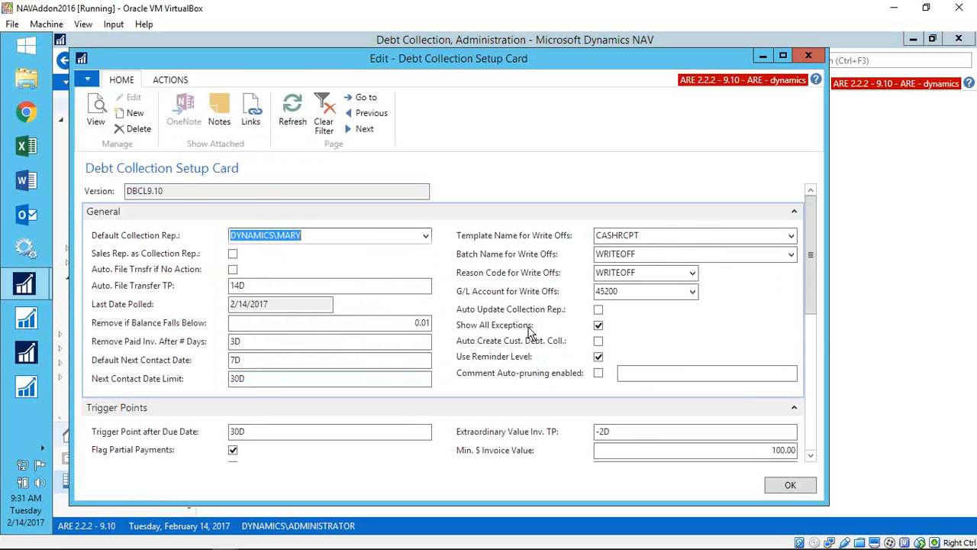
{"action": "left_click_drag", "start_coordinate": [831, 331], "coordinate": [966, 331]}
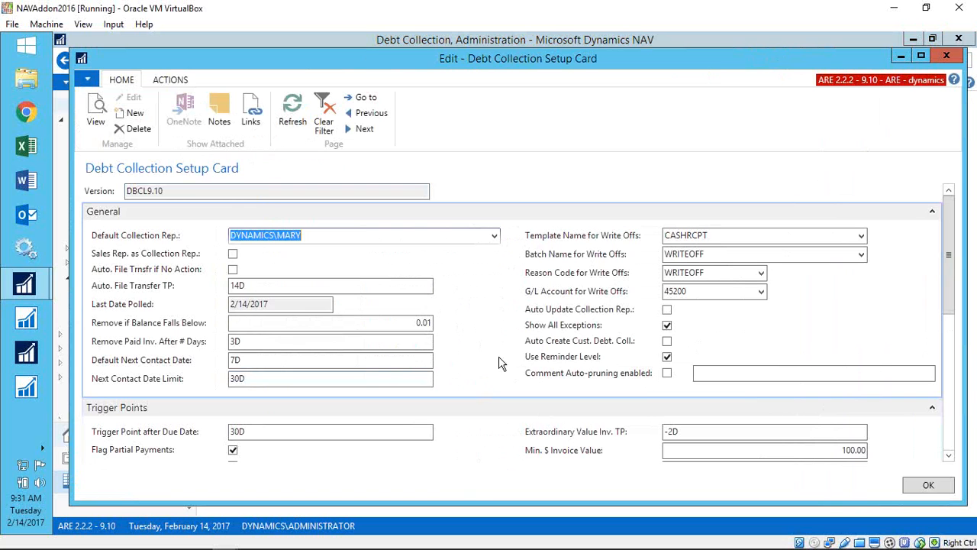
{"action": "left_click", "coordinate": [666, 328]}
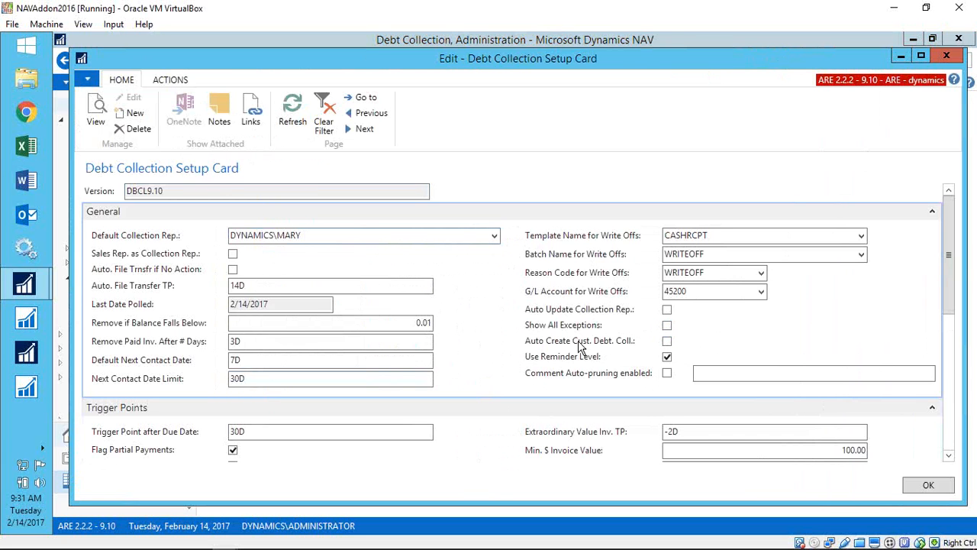
{"action": "key", "text": "Escape"}
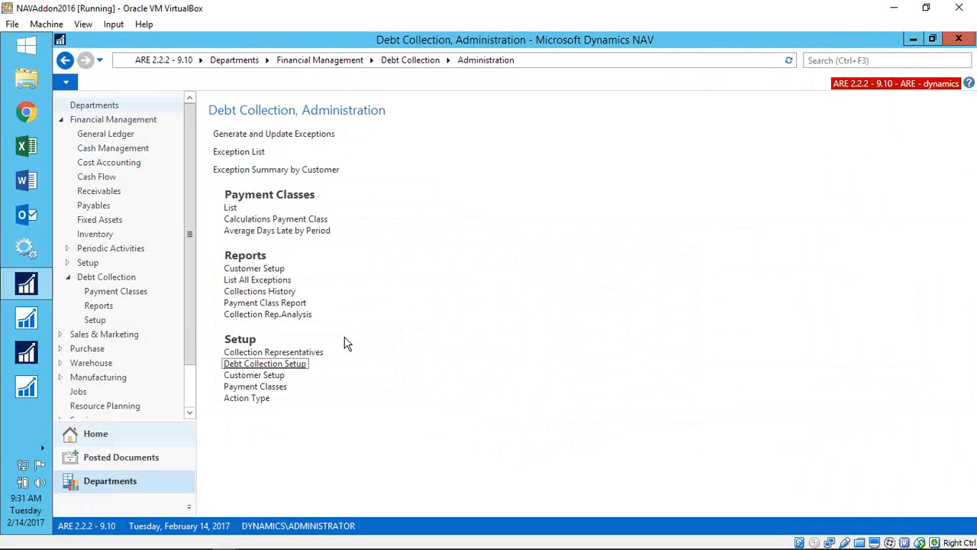
Step: Reopen the Exception List with all exceptions to check which entries it shows, and close the list
{"action": "left_click", "coordinate": [239, 153]}
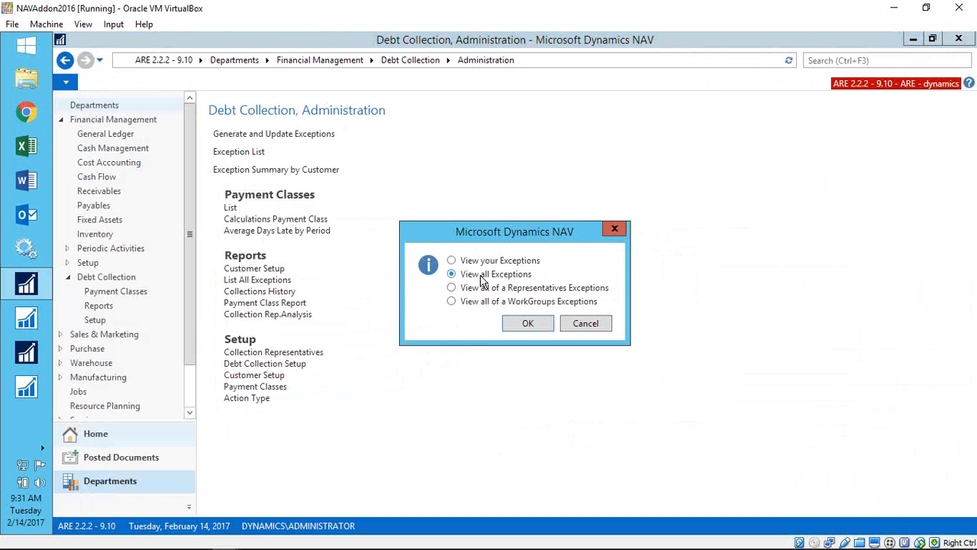
{"action": "left_click", "coordinate": [522, 324]}
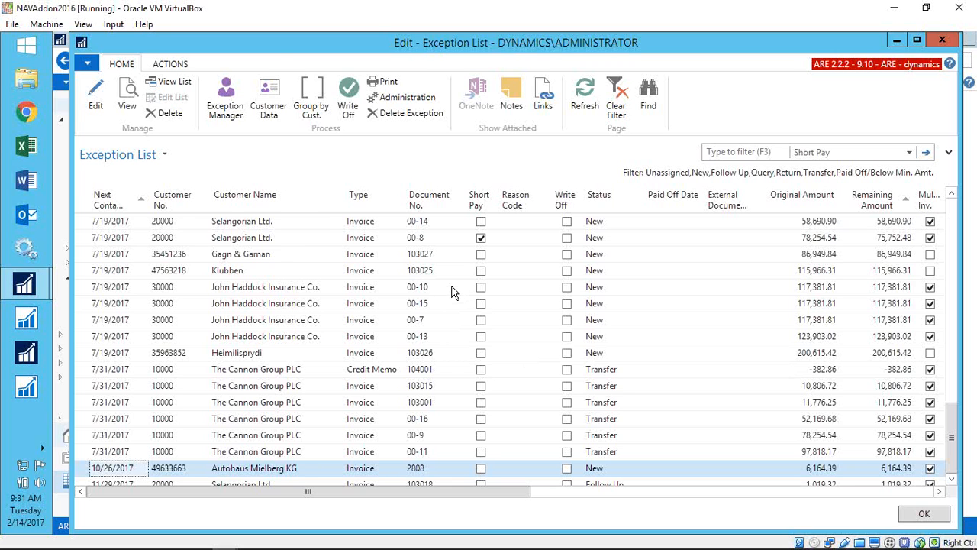
{"action": "key", "text": "Escape"}
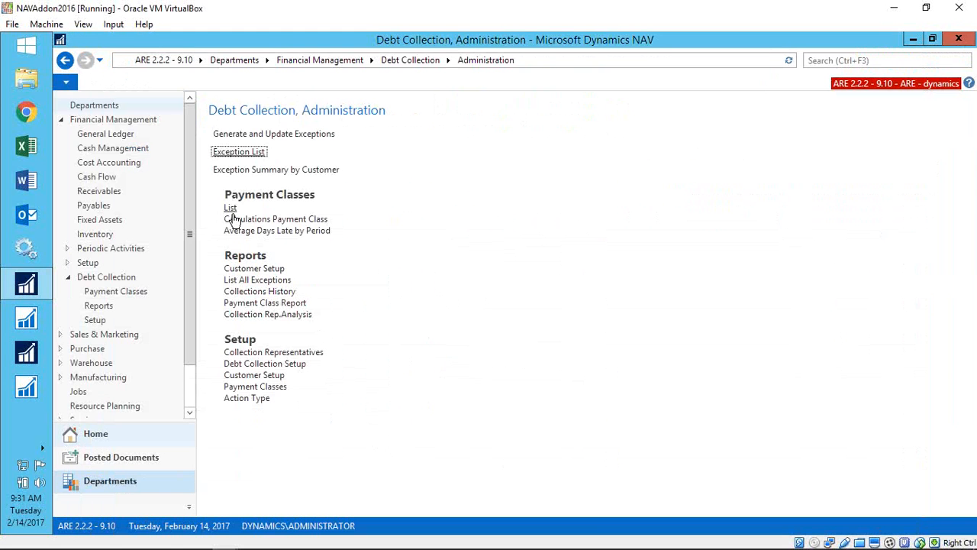
Step: Reopen Debt Collection Setup and examine the General settings for removing paid invoices, the default next contact date and its limit
{"action": "left_click", "coordinate": [268, 364]}
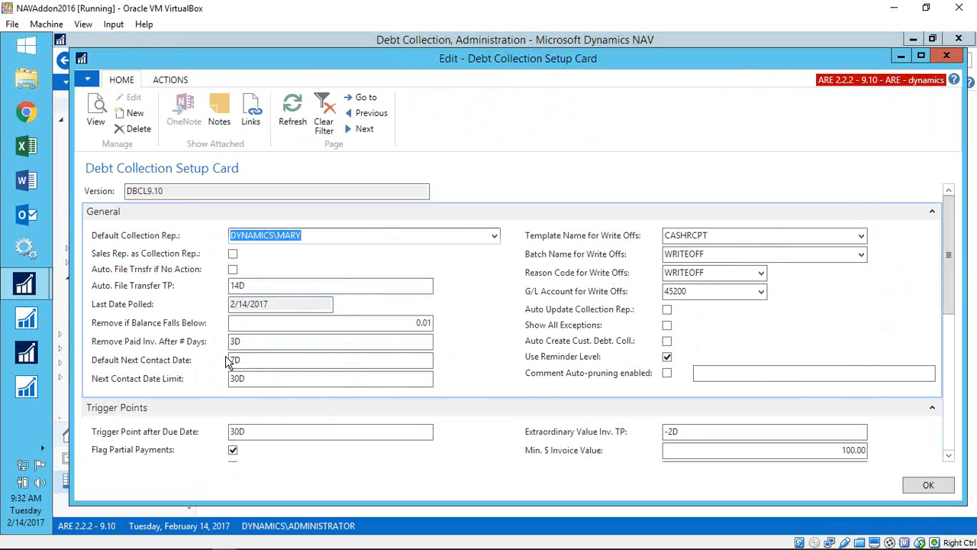
{"action": "left_click", "coordinate": [264, 343]}
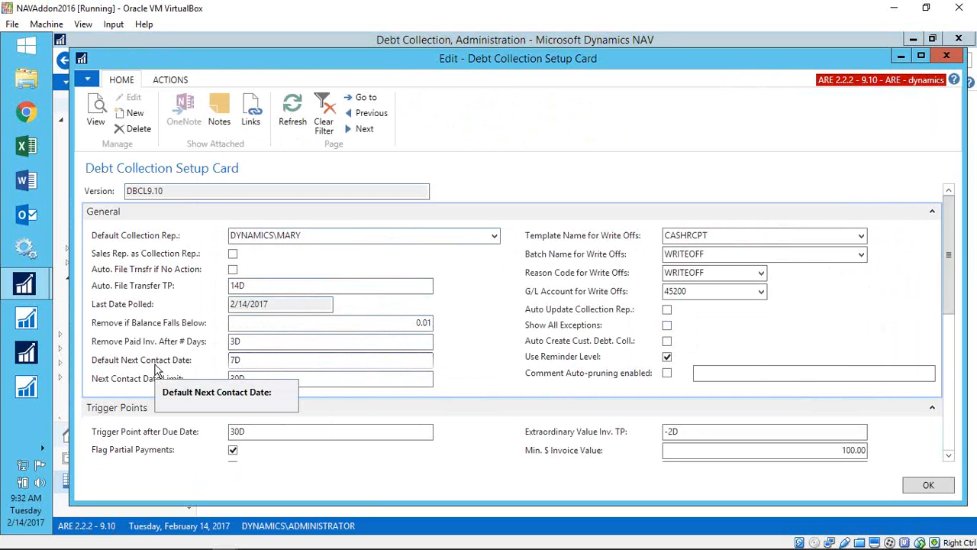
{"action": "left_click", "coordinate": [281, 363]}
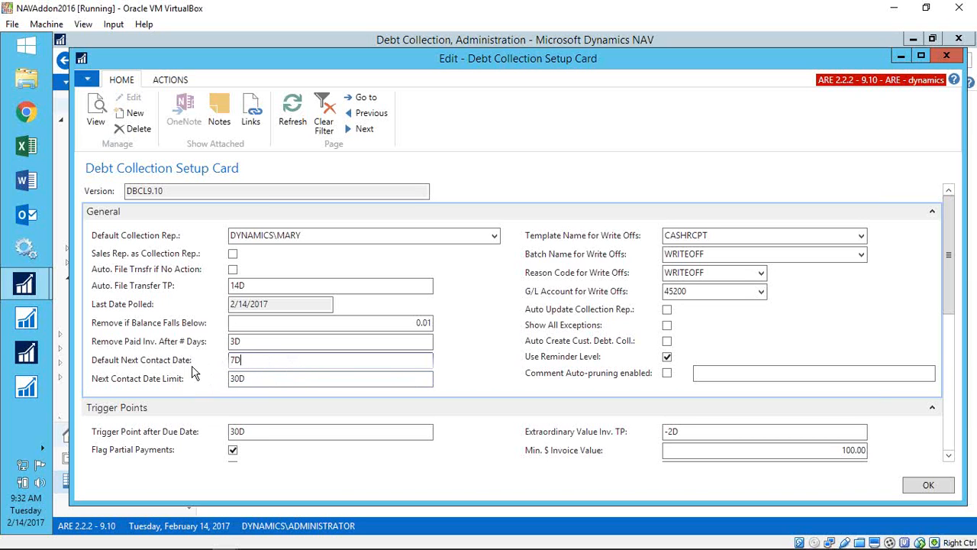
{"action": "left_click", "coordinate": [255, 380]}
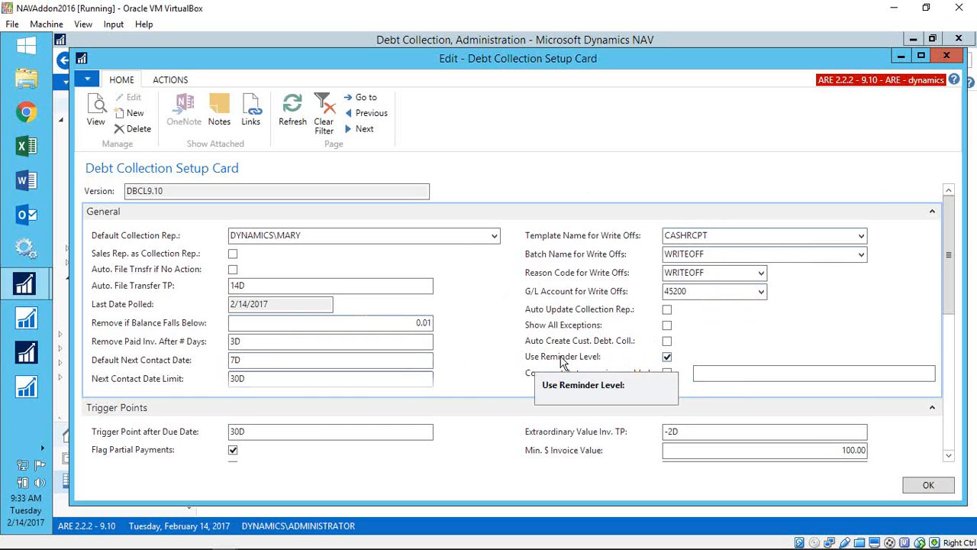
{"action": "scroll", "coordinate": [460, 406], "scroll_direction": "down", "scroll_amount": 5}
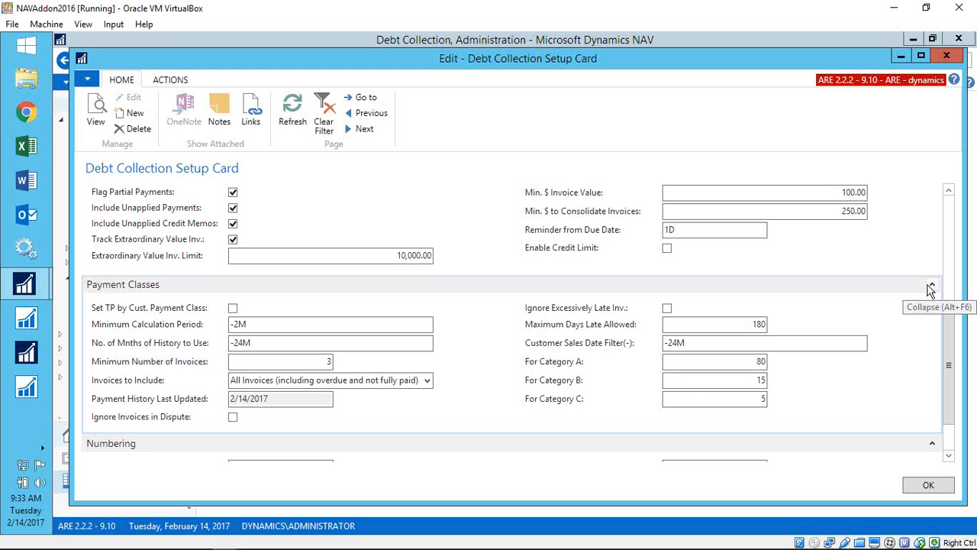
{"action": "scroll", "coordinate": [903, 321], "scroll_direction": "up", "scroll_amount": 5}
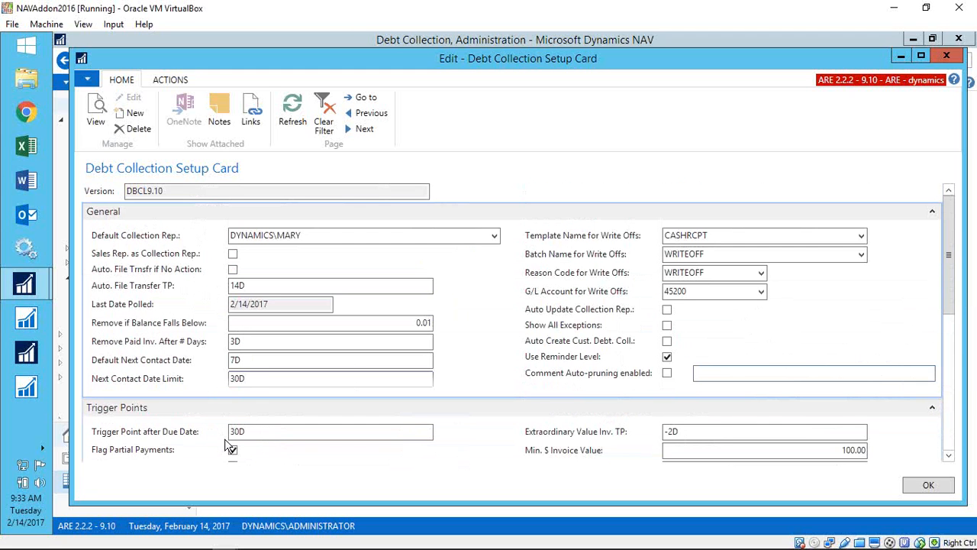
Step: Examine the Trigger Points settings for the period after due date and the extraordinary value invoice limit and trigger point
{"action": "left_click", "coordinate": [266, 431]}
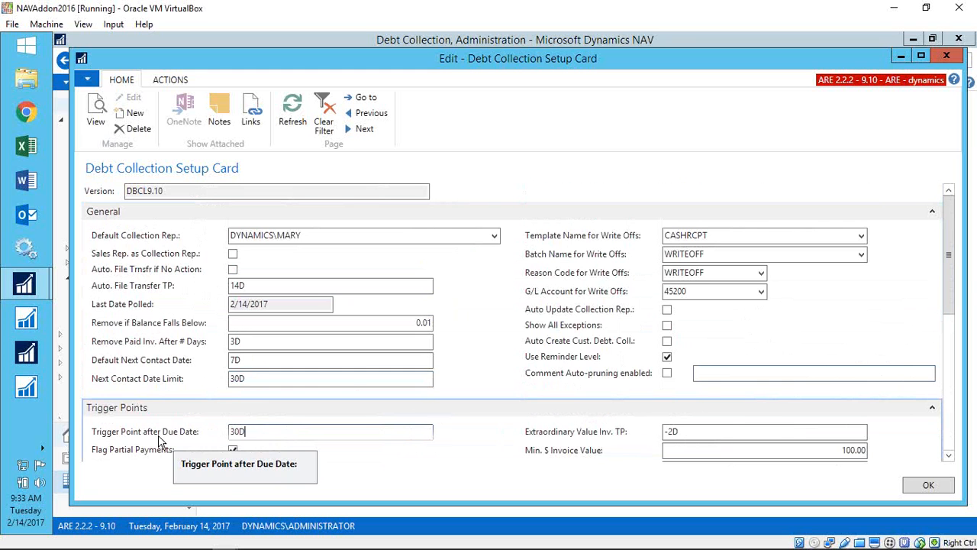
{"action": "scroll", "coordinate": [253, 447], "scroll_direction": "down", "scroll_amount": 5}
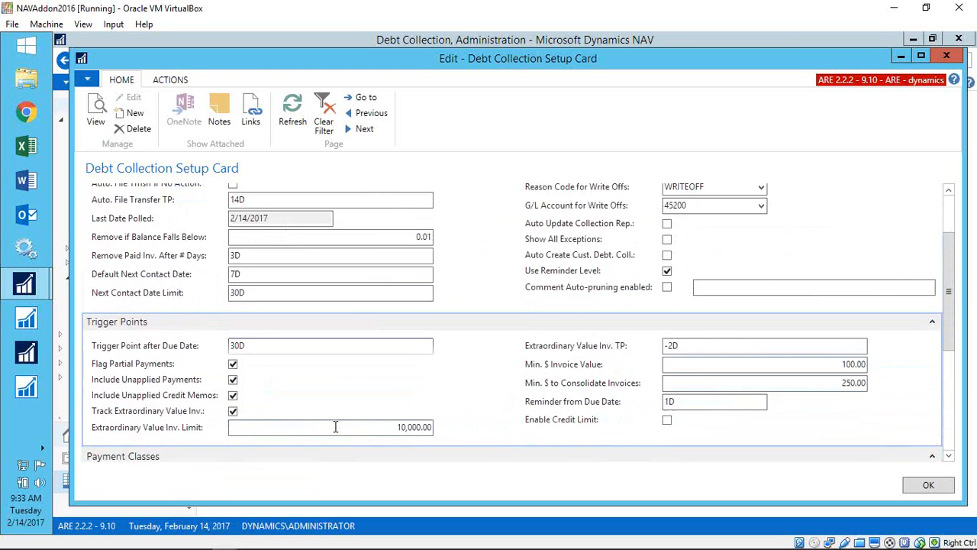
{"action": "scroll", "coordinate": [338, 427], "scroll_direction": "up", "scroll_amount": 3}
{"action": "left_click", "coordinate": [356, 427]}
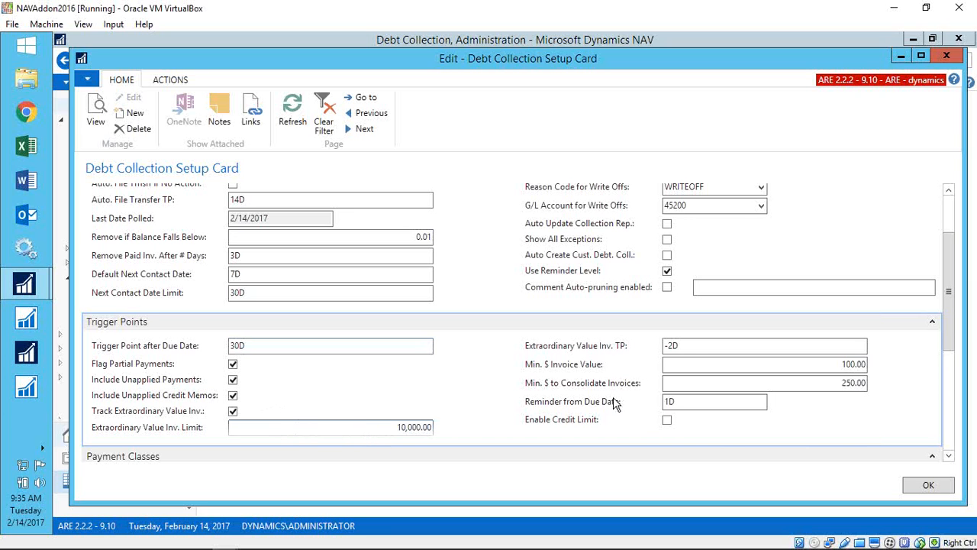
{"action": "left_click", "coordinate": [703, 347]}
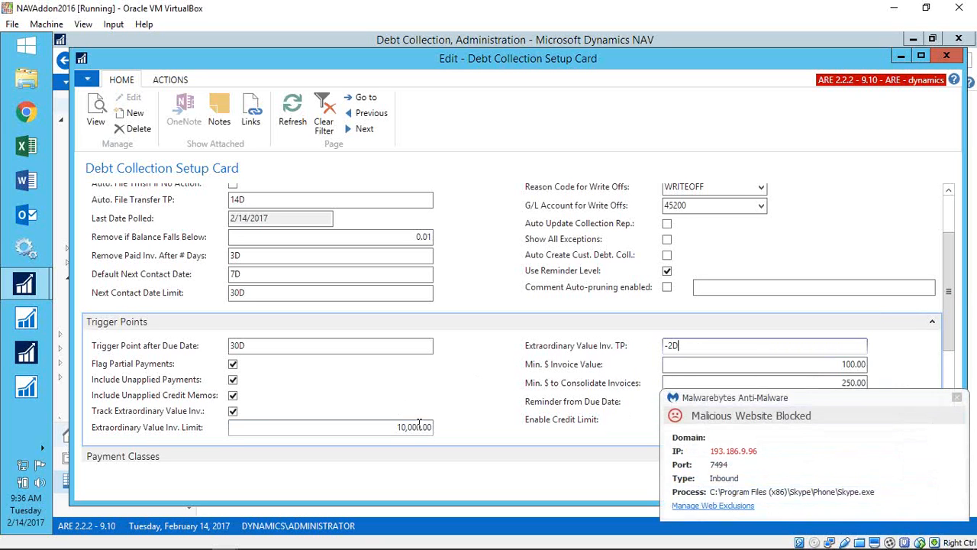
Step: Dismiss the Malwarebytes notification and examine the minimum invoice value and the minimum amount to consolidate invoices
{"action": "left_click", "coordinate": [958, 397]}
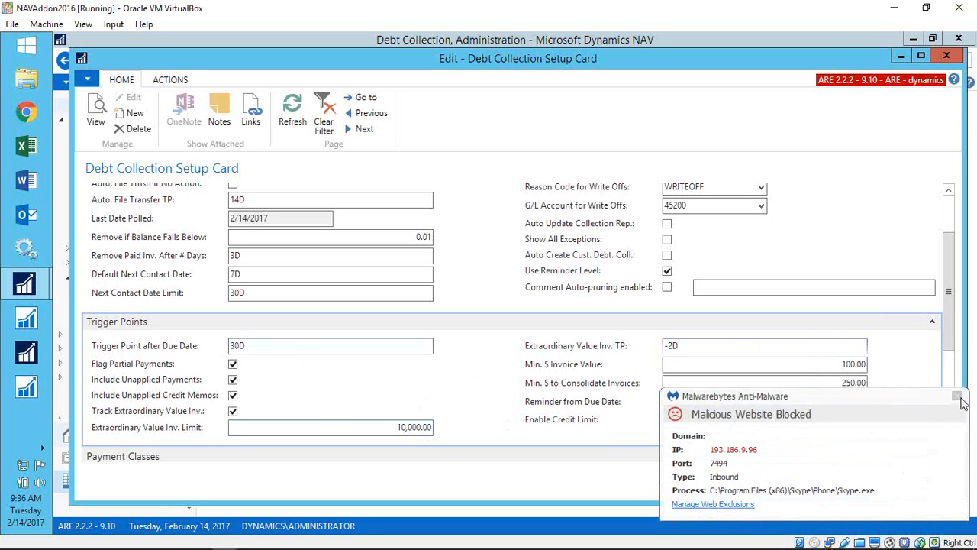
{"action": "left_click", "coordinate": [960, 398]}
{"action": "left_click", "coordinate": [744, 365]}
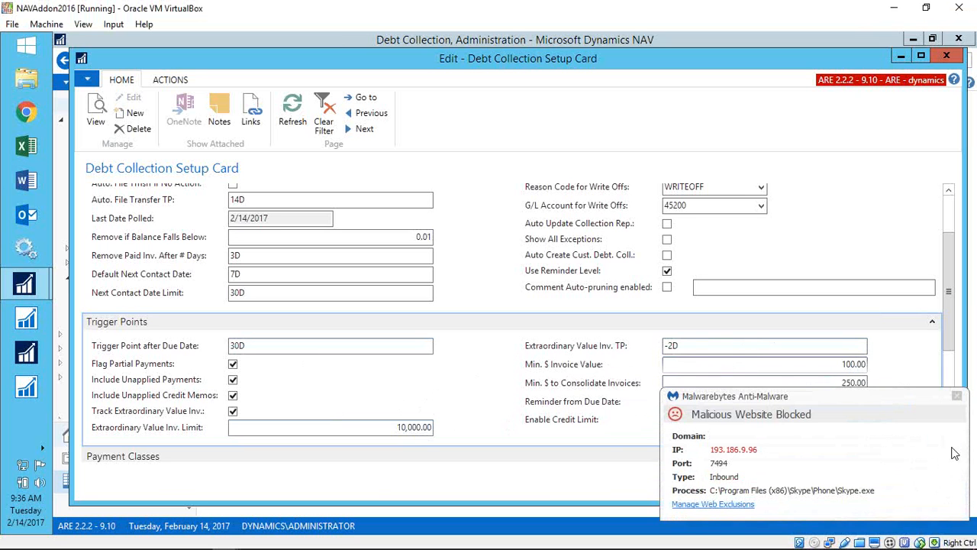
{"action": "left_click", "coordinate": [959, 398]}
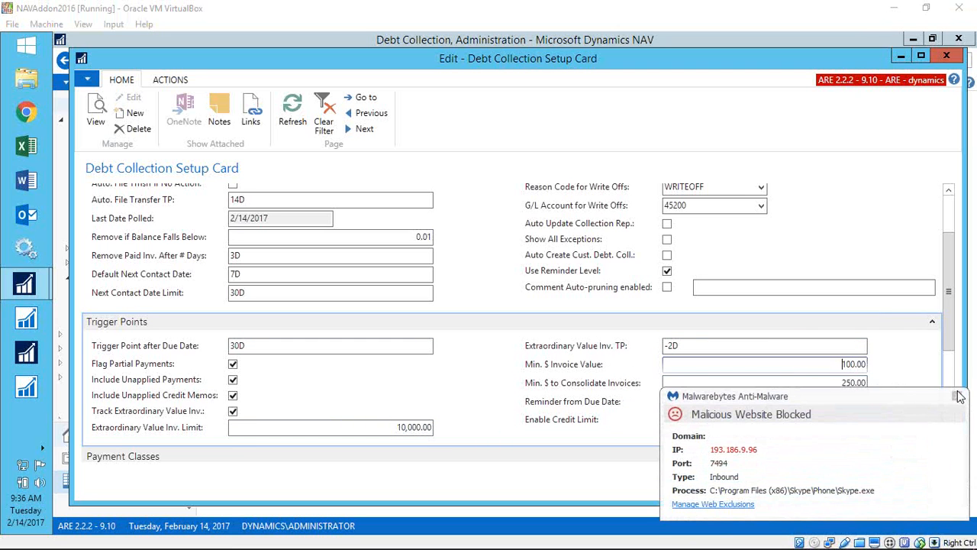
{"action": "left_click", "coordinate": [959, 395]}
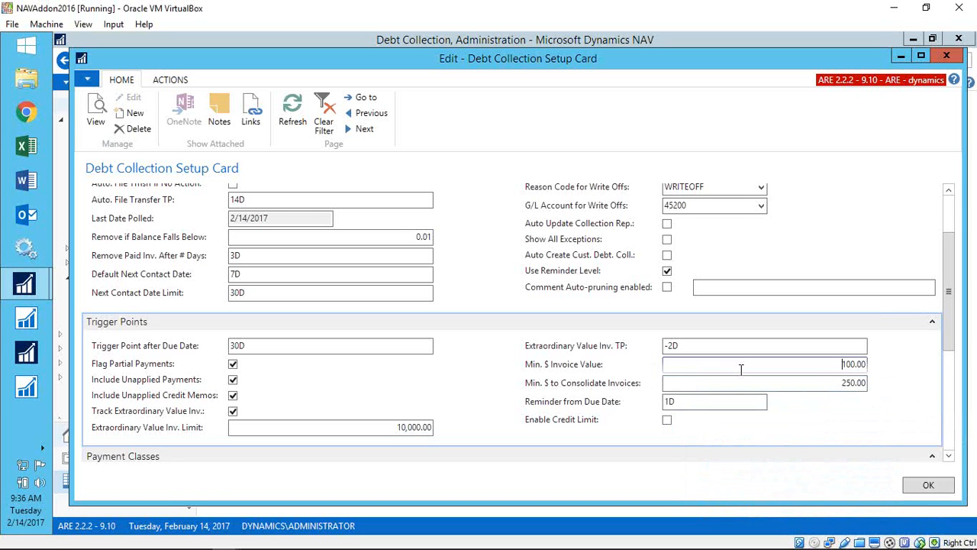
{"action": "left_click", "coordinate": [686, 380]}
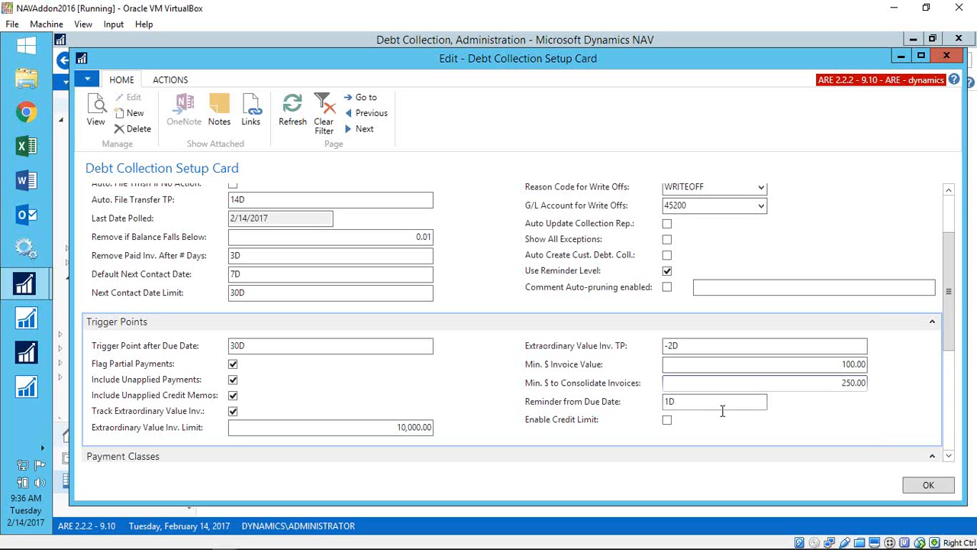
Step: Compare the due-date trigger point with the Payment Classes settings, including the minimum calculation period, and close the setup card
{"action": "scroll", "coordinate": [609, 390], "scroll_direction": "down", "scroll_amount": 3}
{"action": "scroll", "coordinate": [608, 390], "scroll_direction": "down", "scroll_amount": 1}
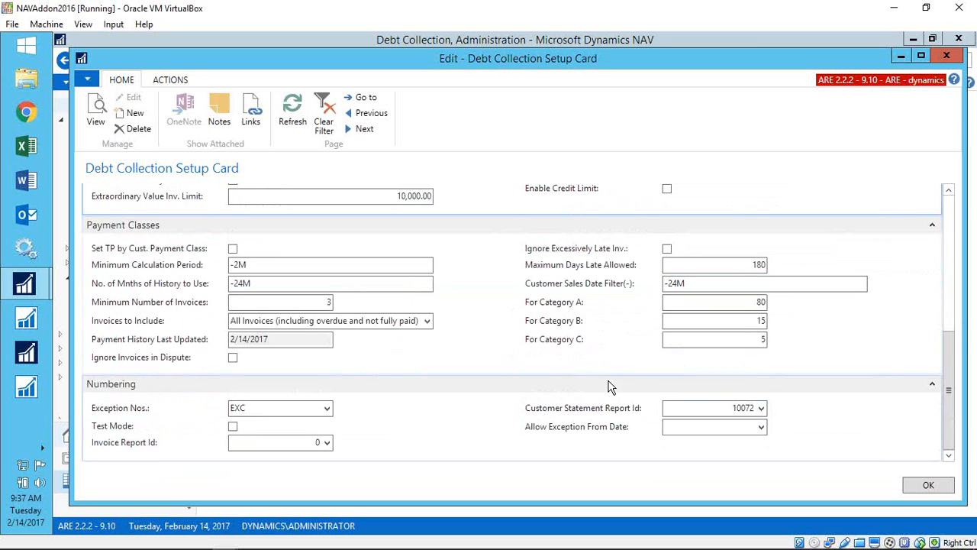
{"action": "scroll", "coordinate": [608, 390], "scroll_direction": "up", "scroll_amount": 4}
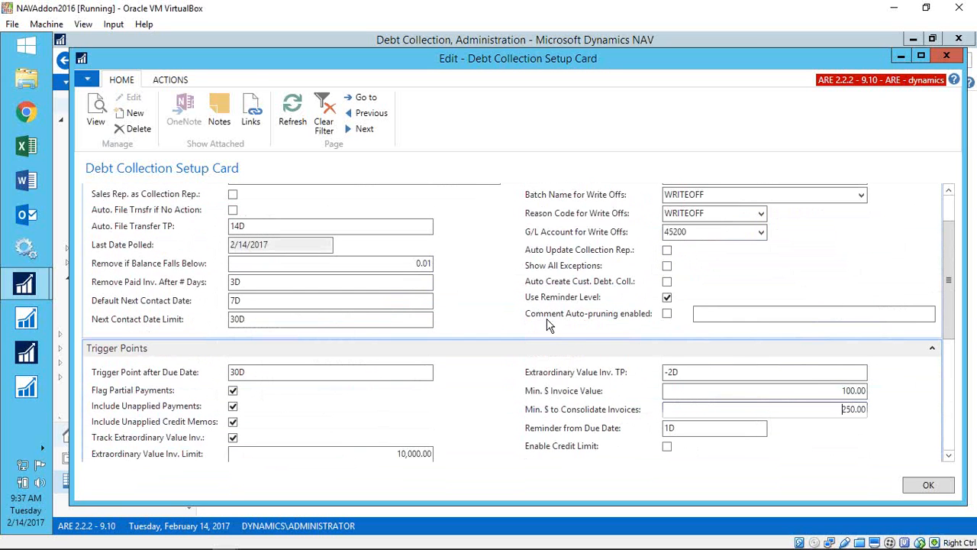
{"action": "scroll", "coordinate": [547, 336], "scroll_direction": "down", "scroll_amount": 3}
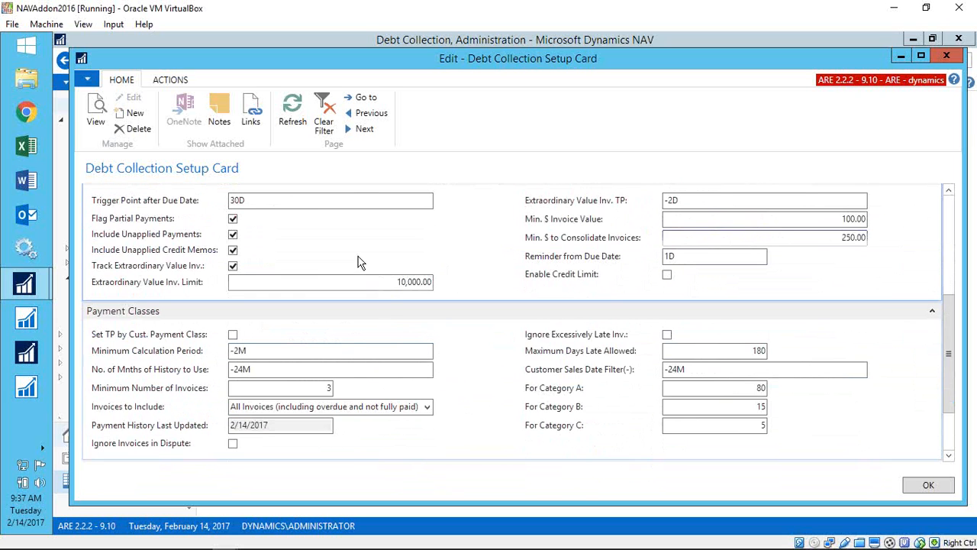
{"action": "left_click", "coordinate": [292, 201]}
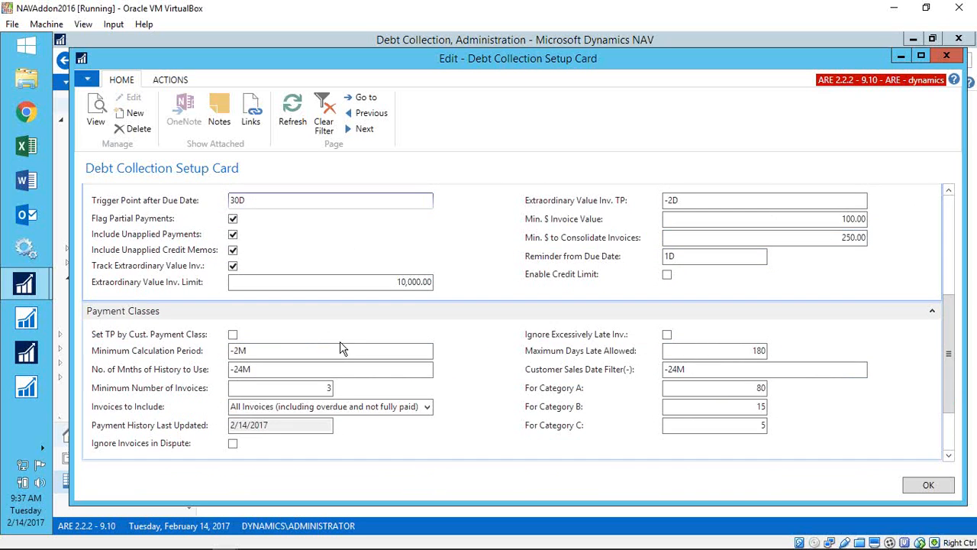
{"action": "left_click", "coordinate": [370, 354]}
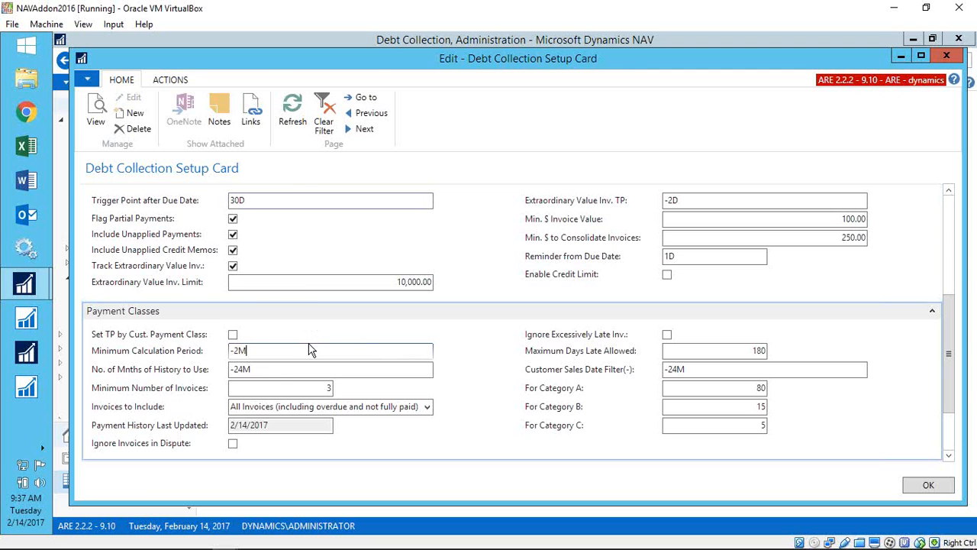
{"action": "key", "text": "Escape"}
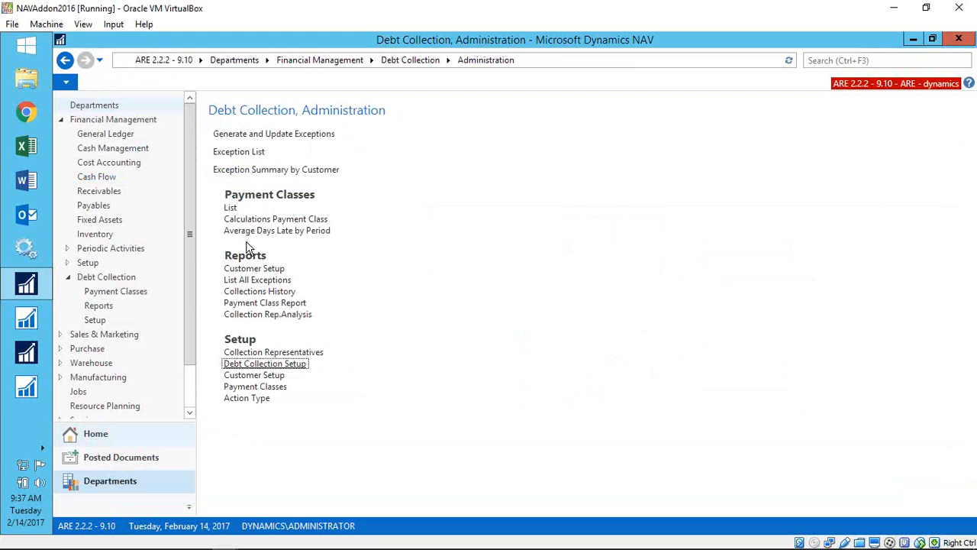
Step: Open the Payment Class List, enlarge its window and examine the GOOD class's maximum average days and trigger point
{"action": "left_click", "coordinate": [233, 208]}
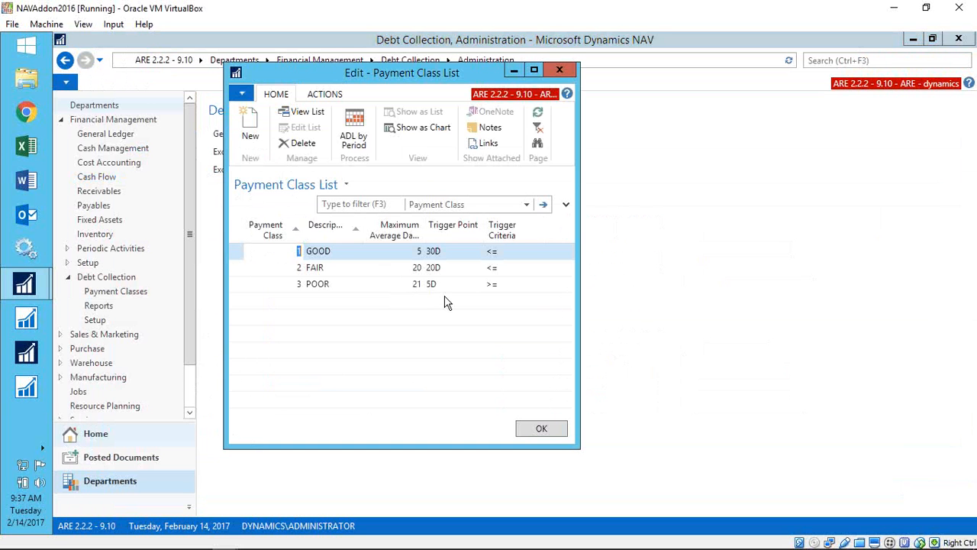
{"action": "left_click_drag", "start_coordinate": [580, 447], "coordinate": [755, 484]}
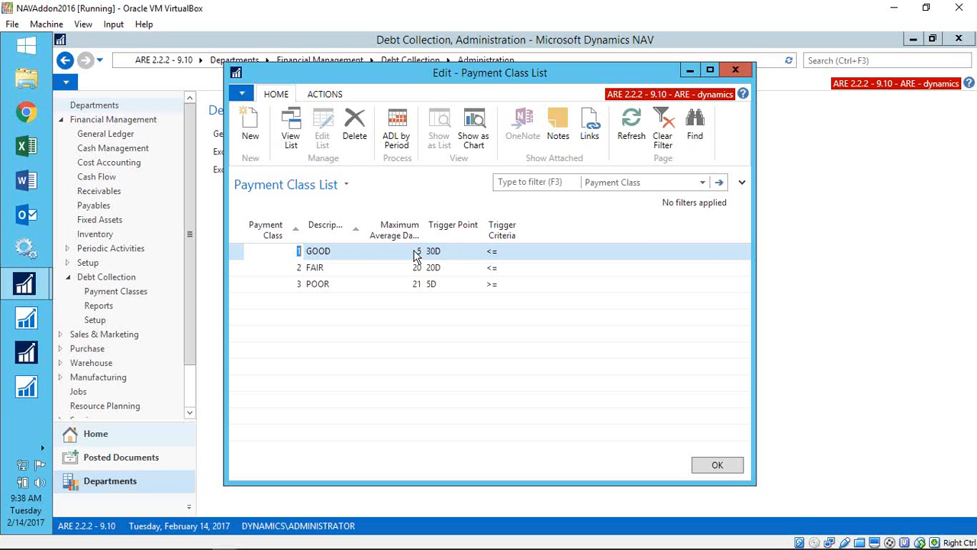
{"action": "left_click", "coordinate": [416, 252]}
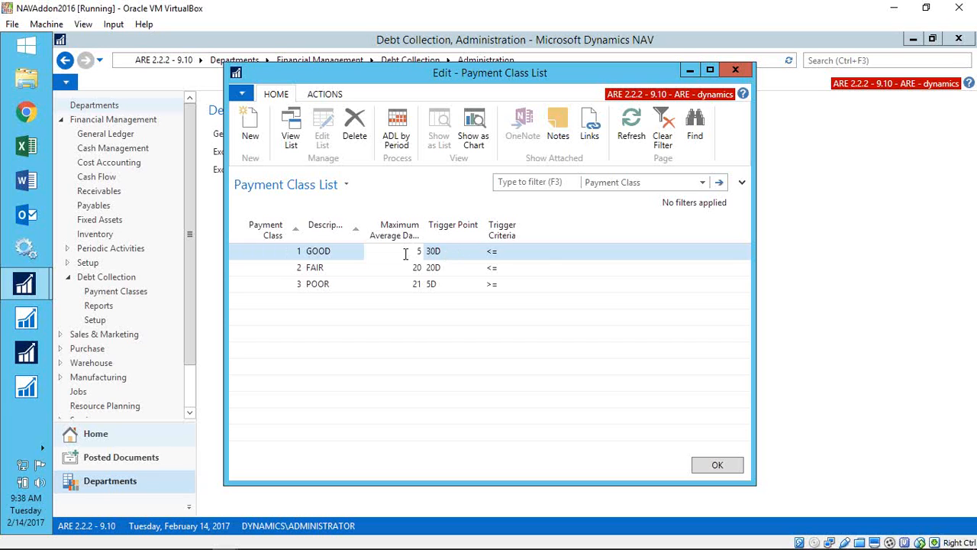
{"action": "left_click", "coordinate": [459, 250]}
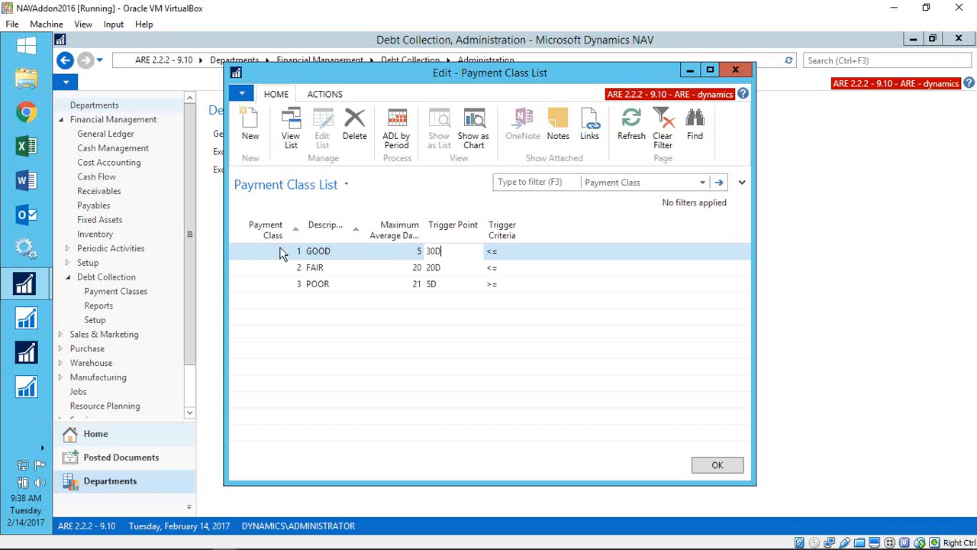
{"action": "left_click", "coordinate": [373, 251]}
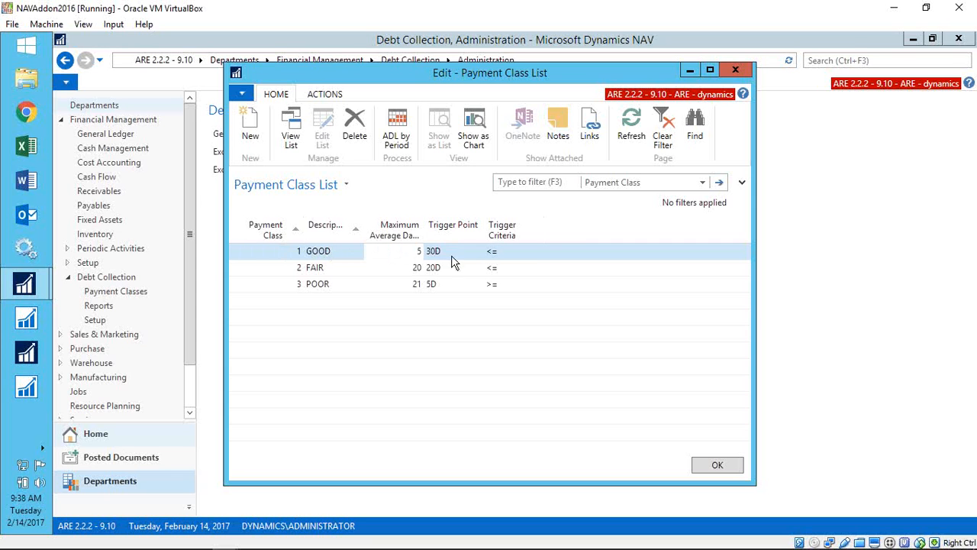
{"action": "left_click", "coordinate": [464, 251]}
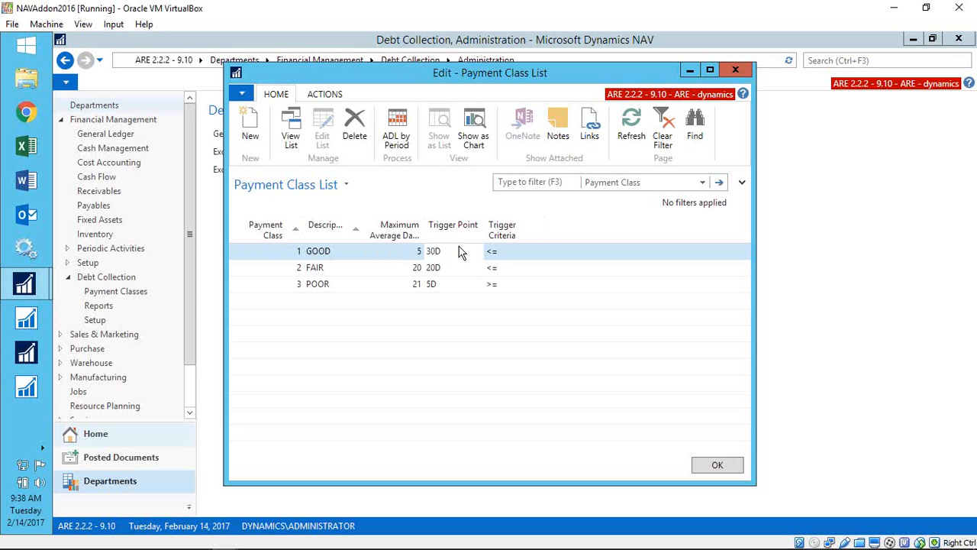
Step: Examine the trigger points of the FAIR and POOR classes, close the list and briefly view the Payment Class Calculations
{"action": "left_click", "coordinate": [356, 270]}
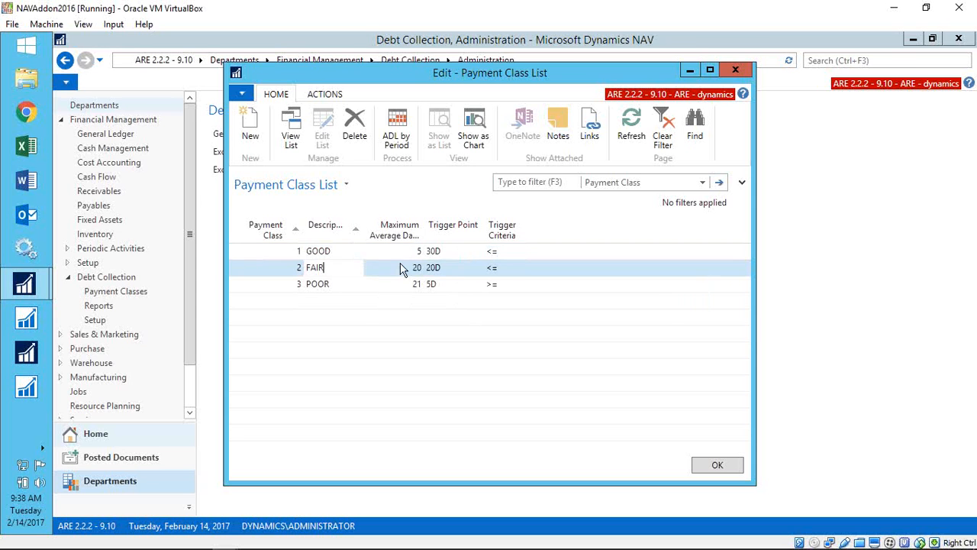
{"action": "left_click", "coordinate": [449, 268]}
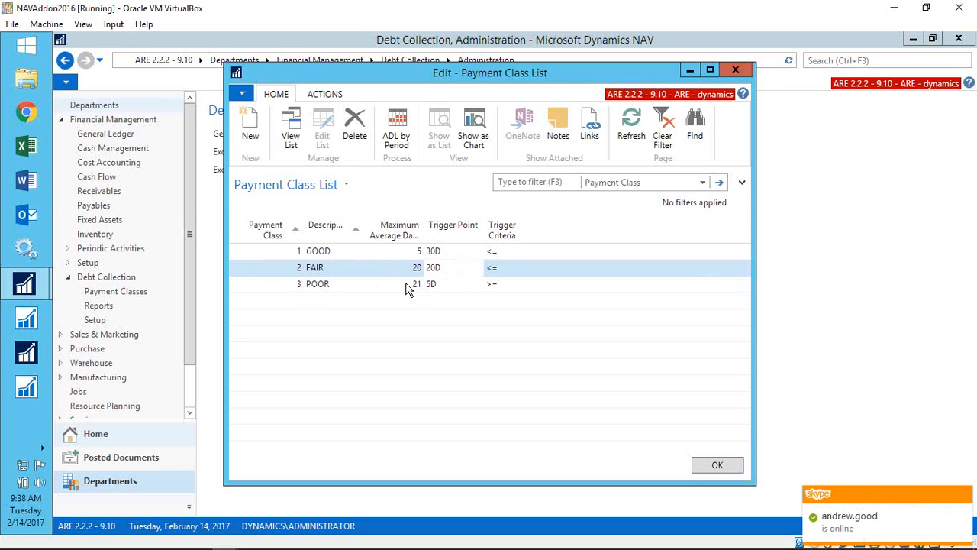
{"action": "left_click", "coordinate": [450, 286]}
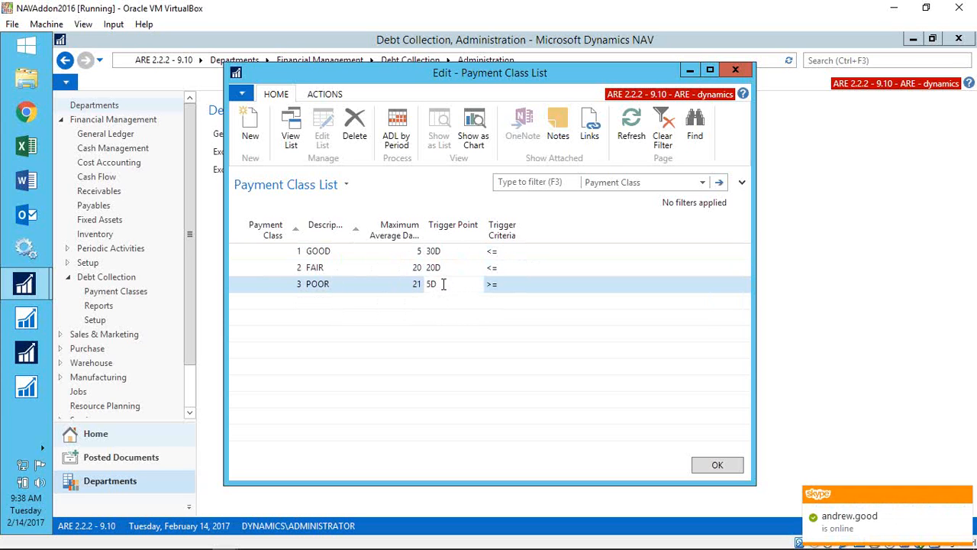
{"action": "left_click", "coordinate": [735, 70]}
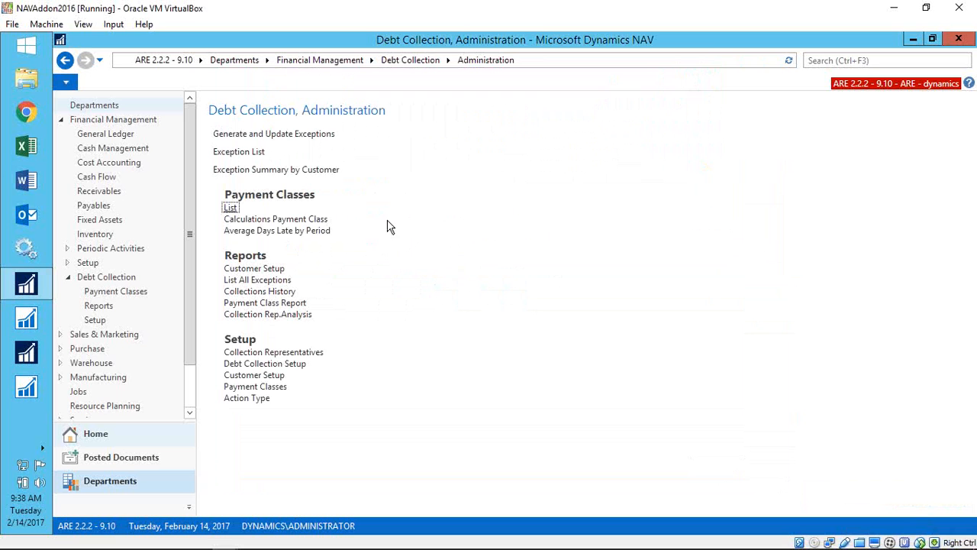
{"action": "left_click", "coordinate": [273, 220]}
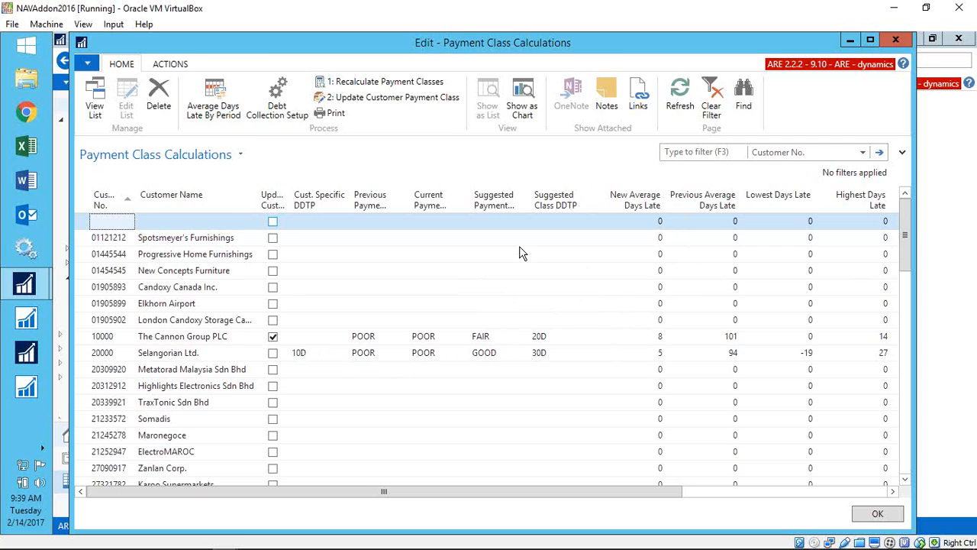
{"action": "key", "text": "Escape"}
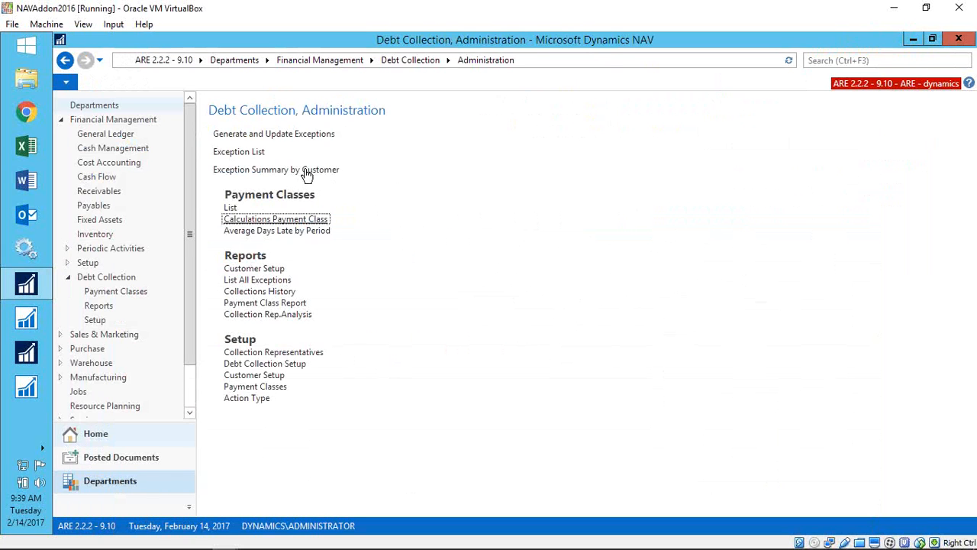
Step: Open all exceptions for customer Selangorian Ltd. from the Exception List, examine the Average Days Late, and close both pages
{"action": "left_click", "coordinate": [260, 156]}
{"action": "left_click", "coordinate": [521, 326]}
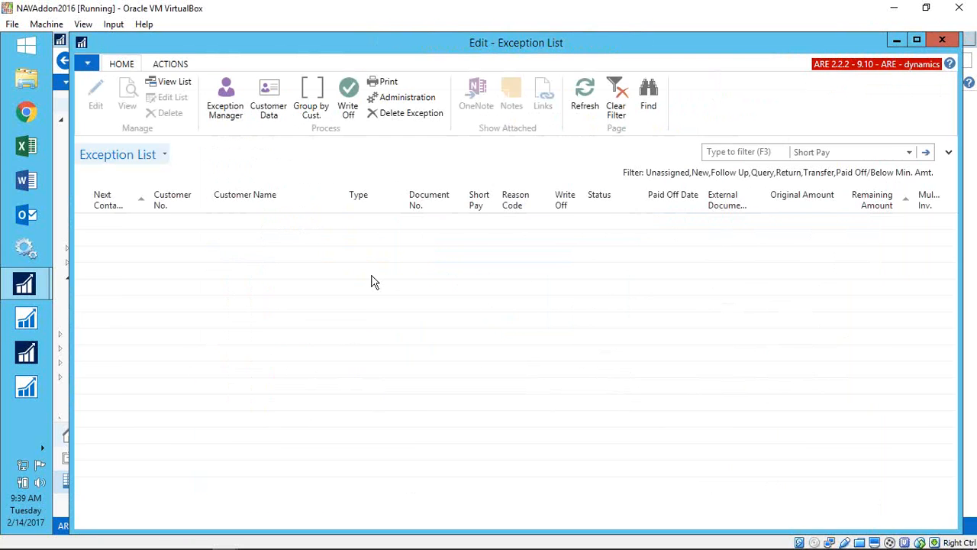
{"action": "left_click", "coordinate": [249, 220]}
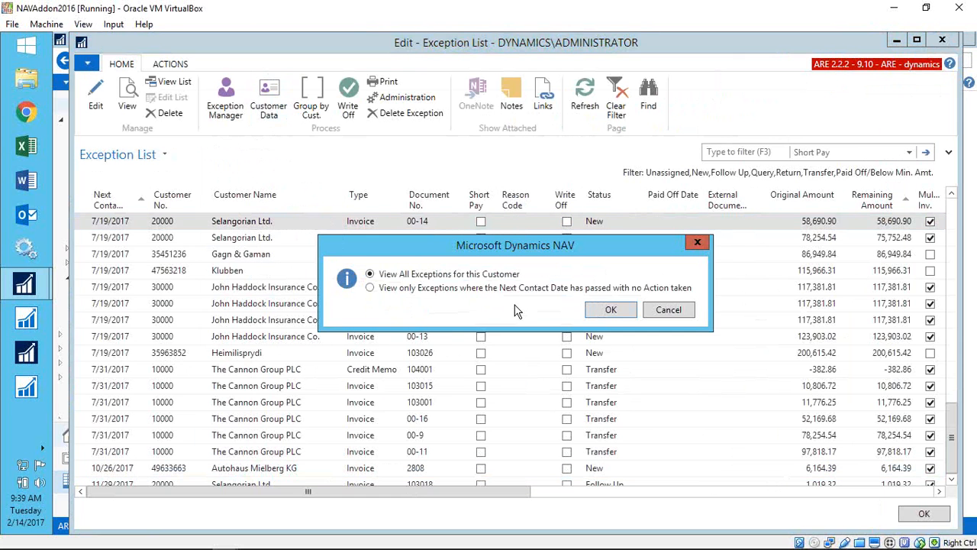
{"action": "left_click", "coordinate": [617, 311]}
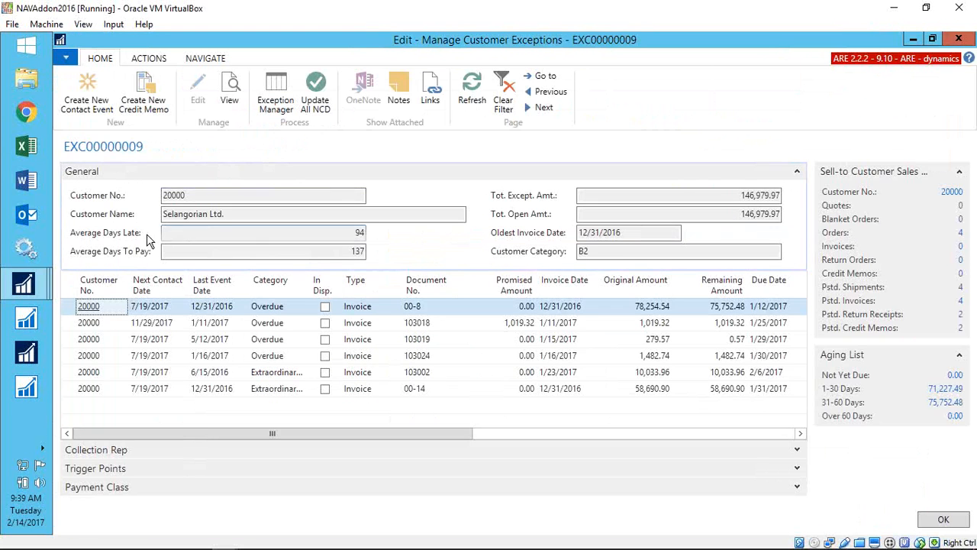
{"action": "left_click", "coordinate": [297, 233]}
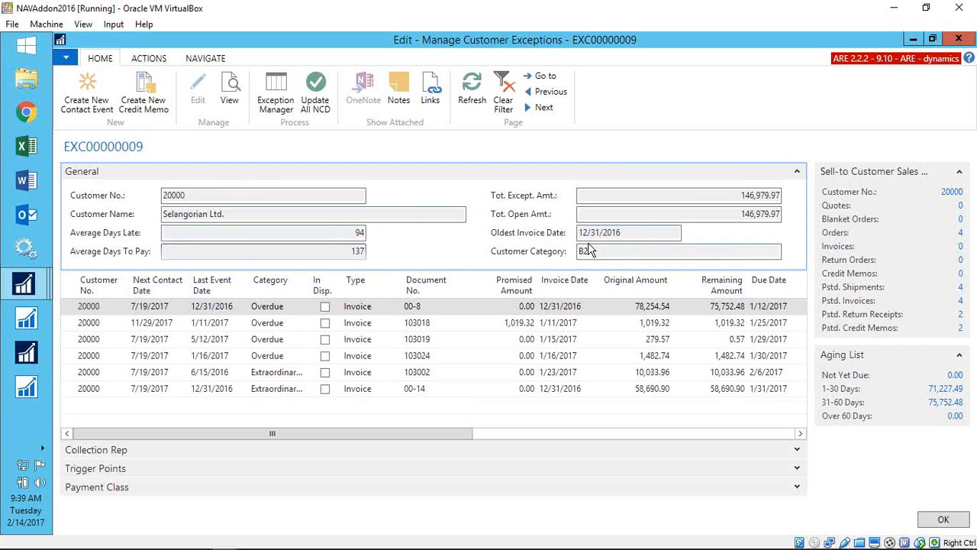
{"action": "key", "text": "Escape"}
{"action": "key", "text": "Escape"}
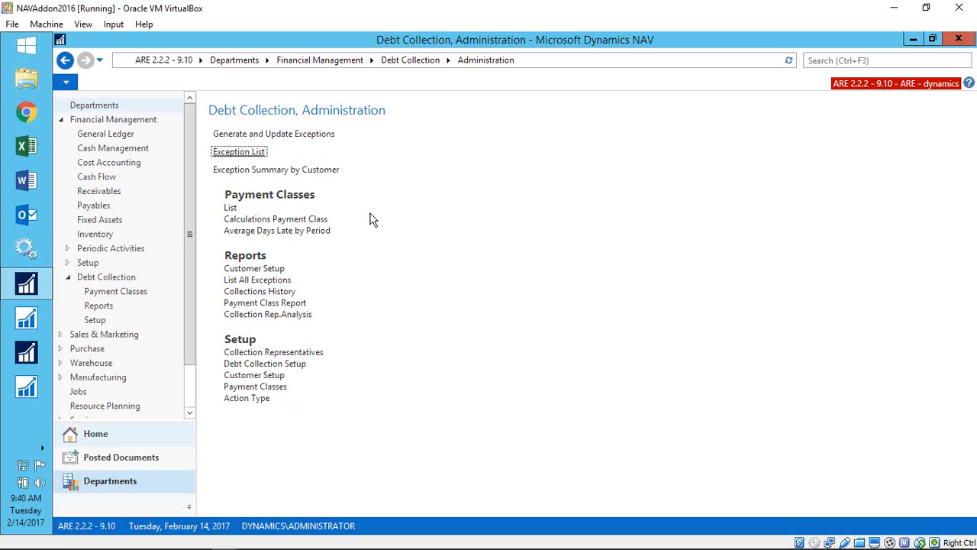
Step: View all exceptions in the Exception List, check your own exceptions in the Exception Summary by Customer, and close both
{"action": "left_click", "coordinate": [238, 155]}
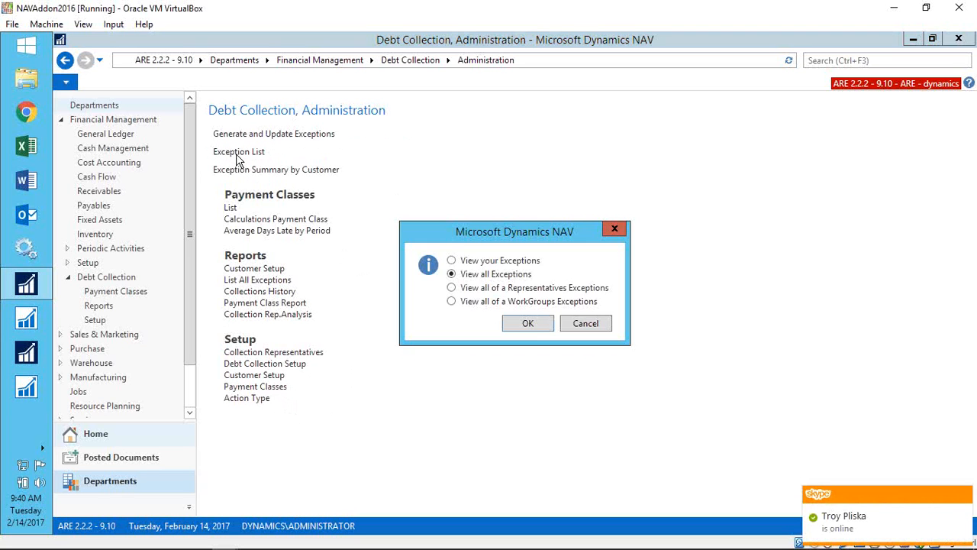
{"action": "left_click", "coordinate": [530, 323]}
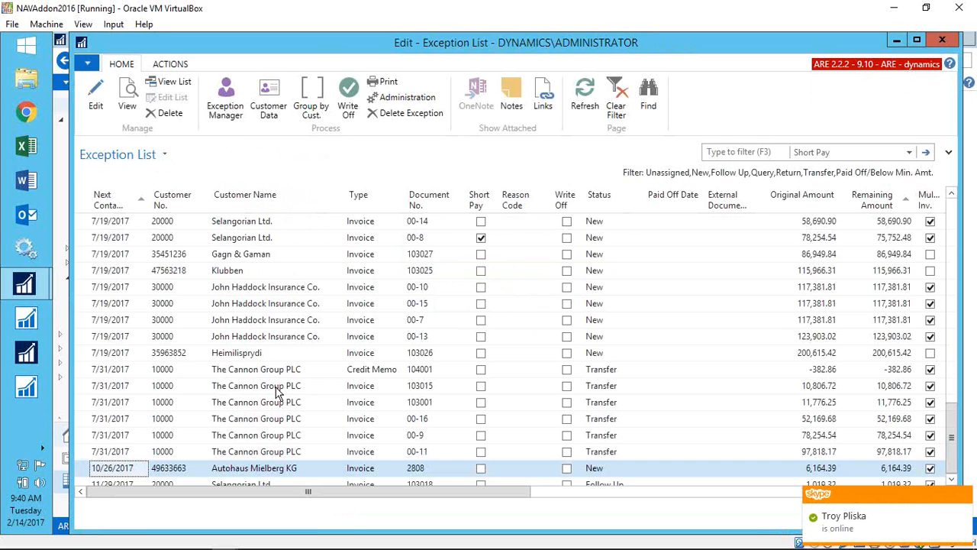
{"action": "key", "text": "Escape"}
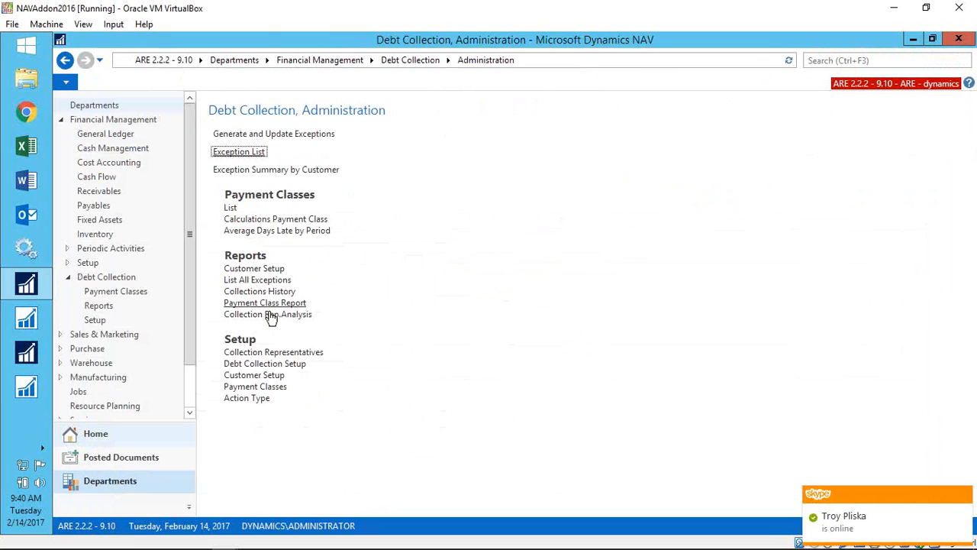
{"action": "left_click", "coordinate": [259, 172]}
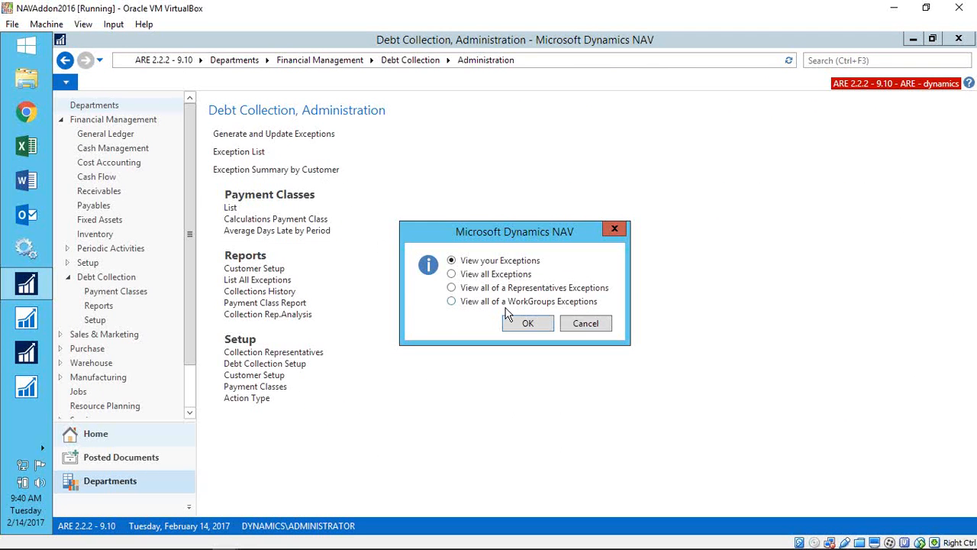
{"action": "left_click", "coordinate": [524, 324]}
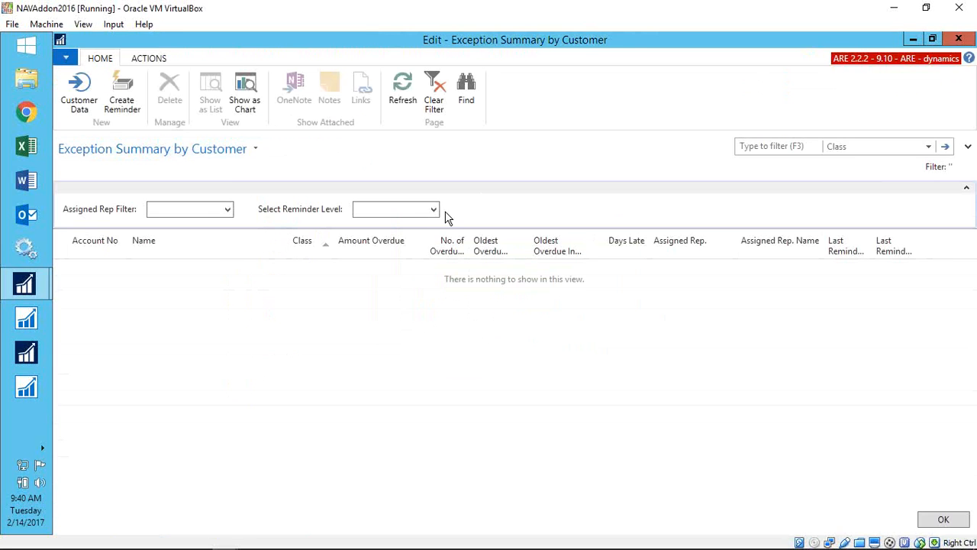
{"action": "key", "text": "Escape"}
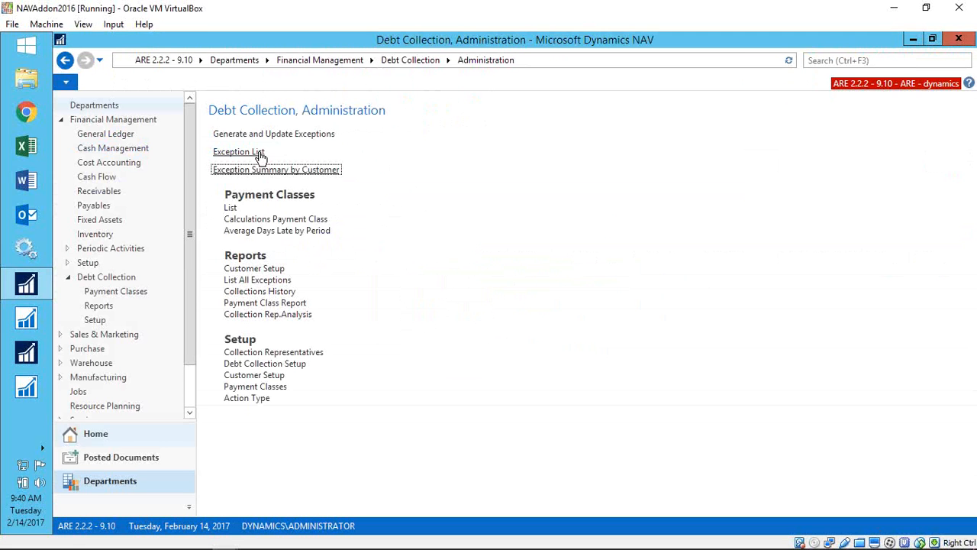
Step: Reopen Payment Class Calculations, recalculate the payment classes and acknowledge the note on invoice inclusion criteria
{"action": "left_click", "coordinate": [268, 220]}
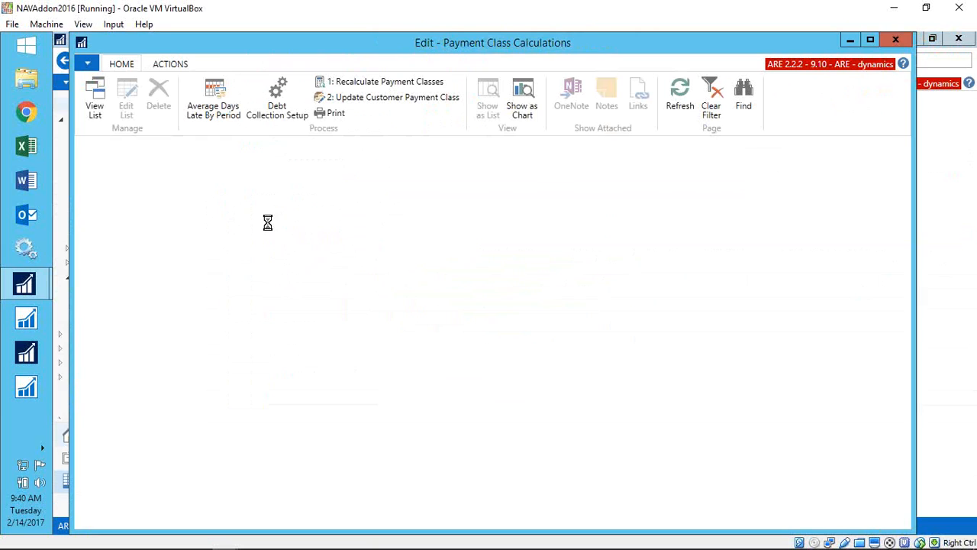
{"action": "left_click", "coordinate": [372, 83]}
{"action": "left_click", "coordinate": [546, 308]}
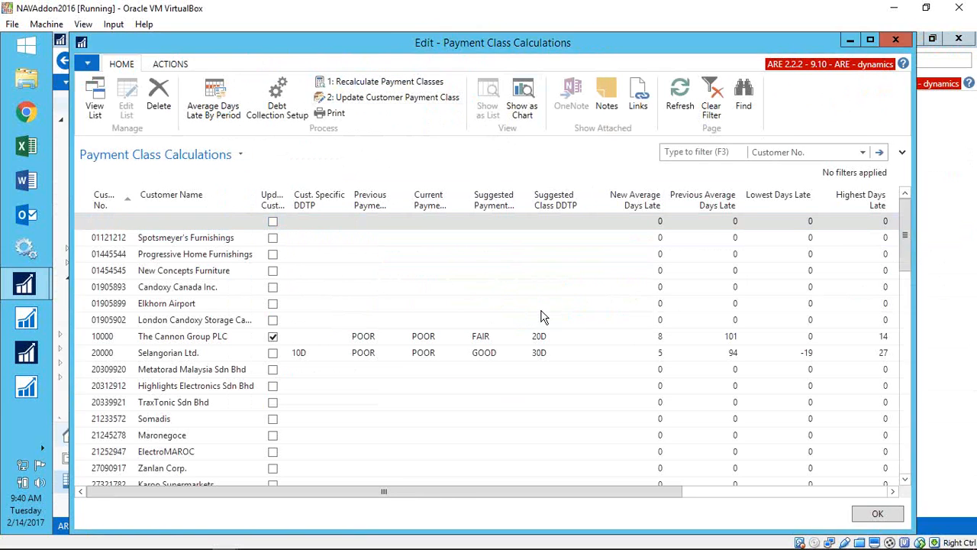
{"action": "left_click", "coordinate": [407, 450]}
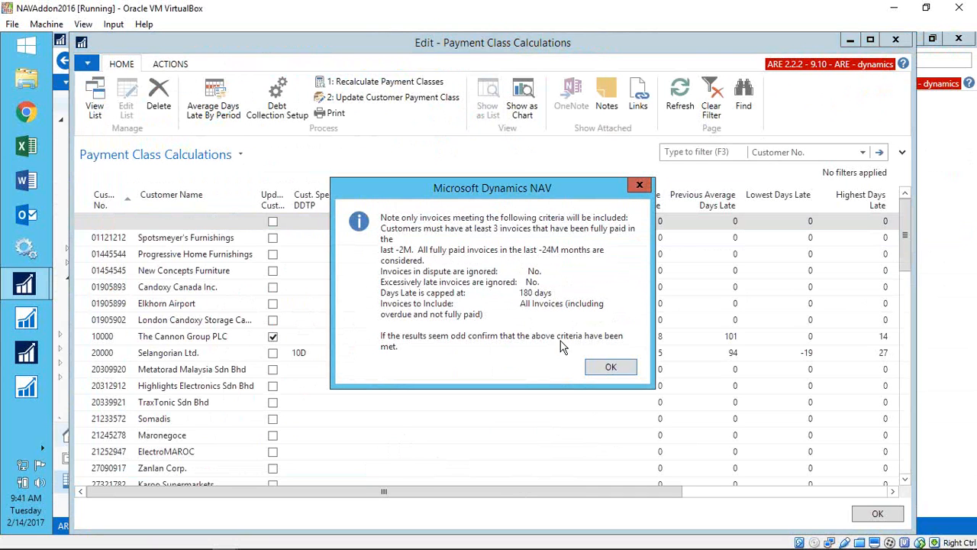
{"action": "left_click", "coordinate": [610, 368]}
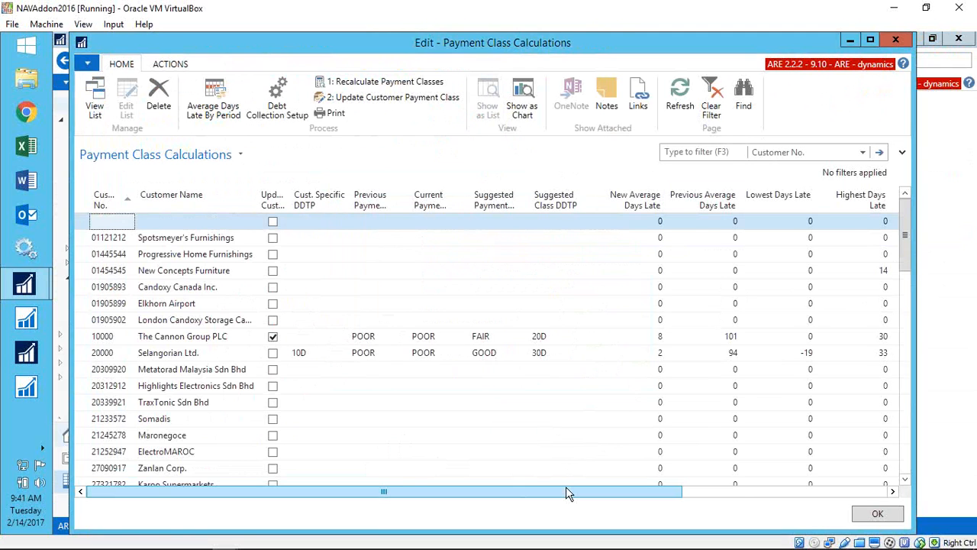
Step: Examine the total sales, customer sales, category and percentage columns, including The Cannon Group PLC's sales, and close the calculations
{"action": "left_click_drag", "start_coordinate": [569, 491], "coordinate": [754, 508]}
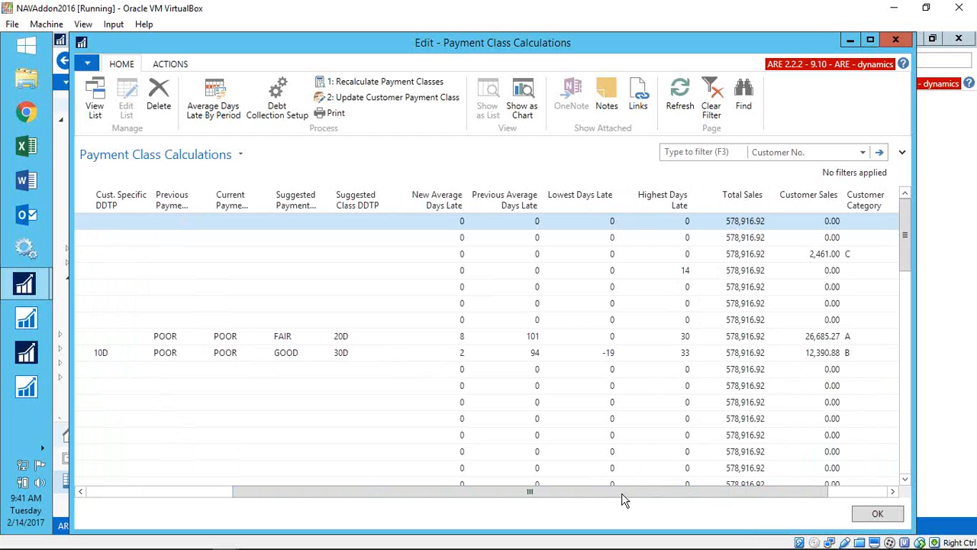
{"action": "left_click_drag", "start_coordinate": [492, 497], "coordinate": [264, 501]}
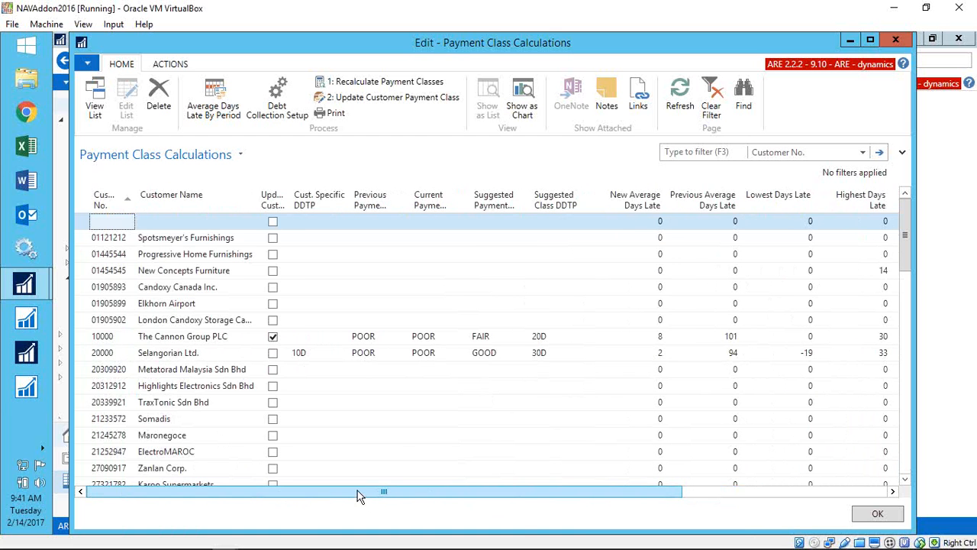
{"action": "left_click_drag", "start_coordinate": [364, 491], "coordinate": [572, 491]}
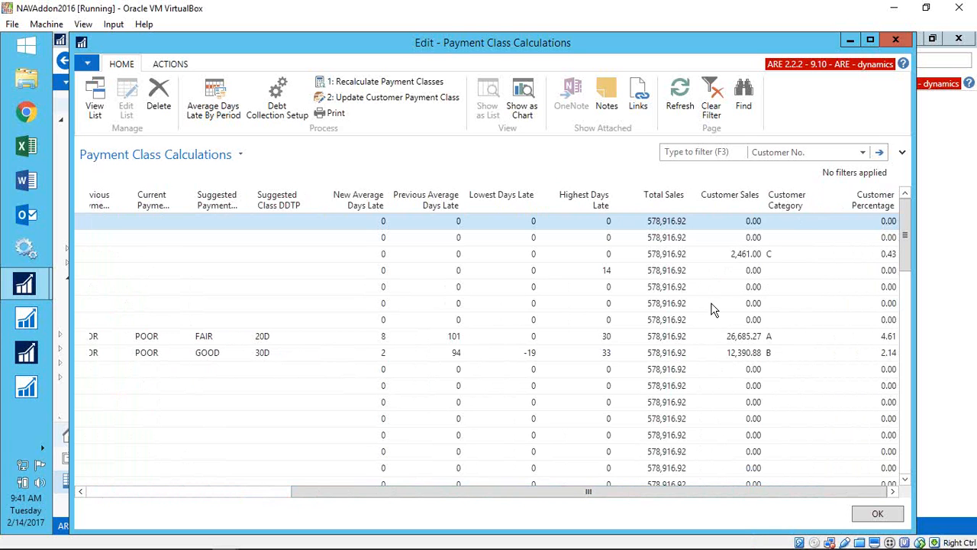
{"action": "left_click", "coordinate": [745, 341]}
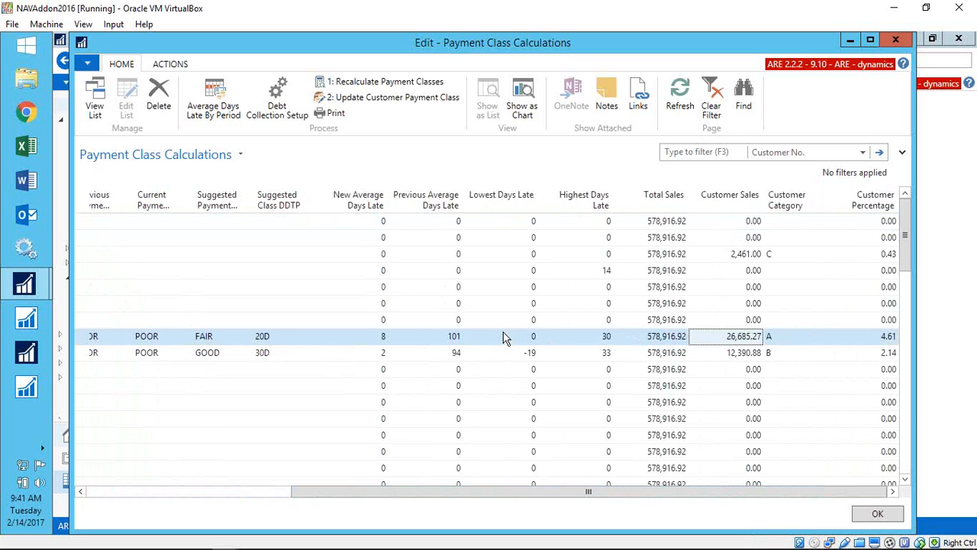
{"action": "key", "text": "Escape"}
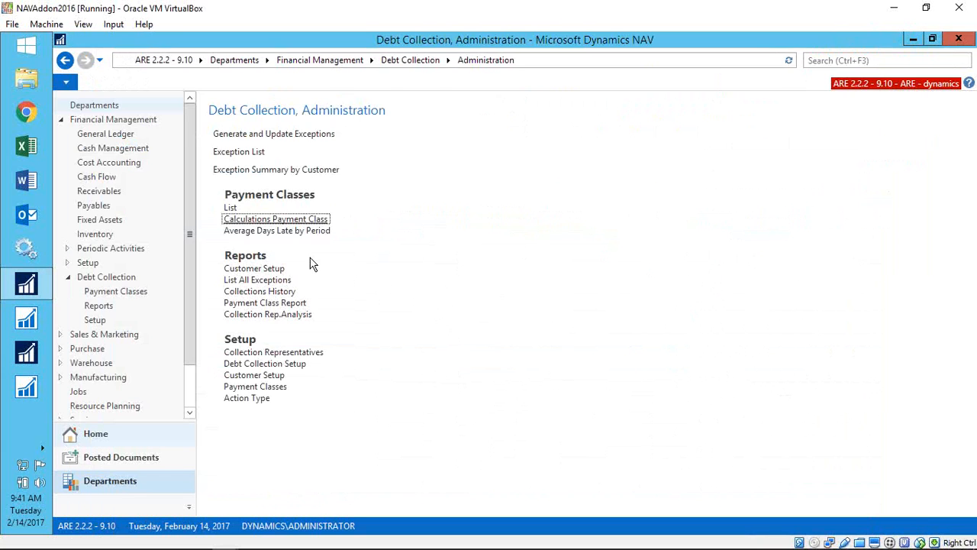
Step: Examine the Category A, B and C percentages under Payment Classes in the Debt Collection Setup Card, and close the card
{"action": "left_click", "coordinate": [257, 367]}
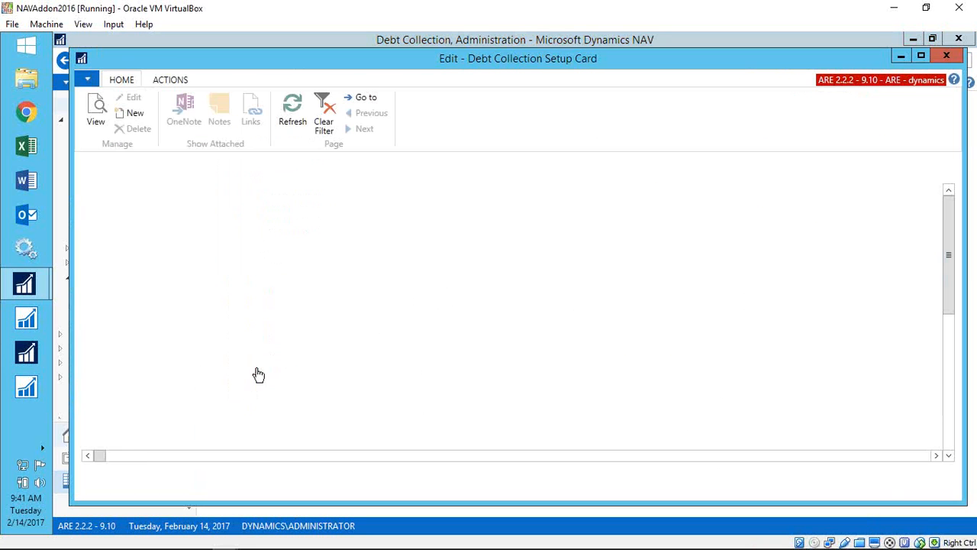
{"action": "scroll", "coordinate": [532, 403], "scroll_direction": "down", "scroll_amount": 5}
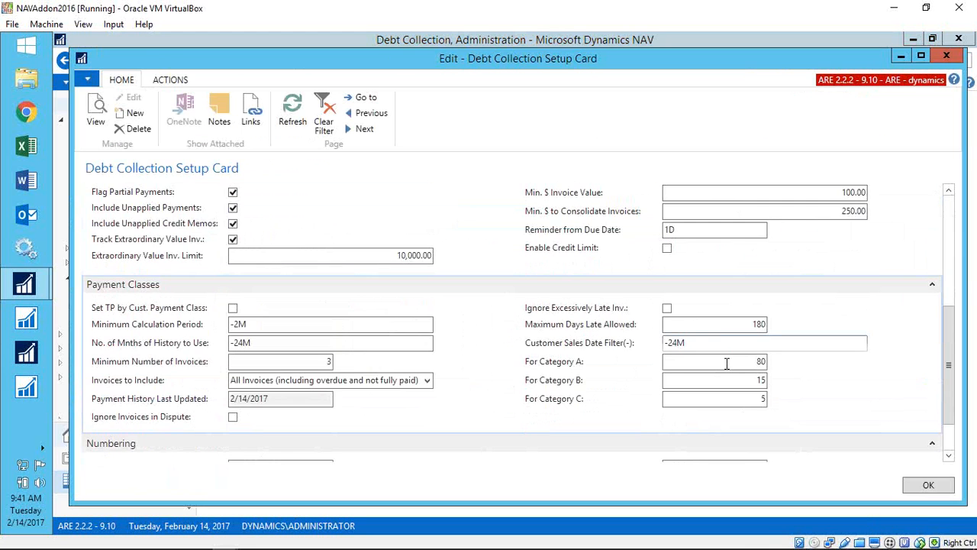
{"action": "left_click", "coordinate": [701, 366]}
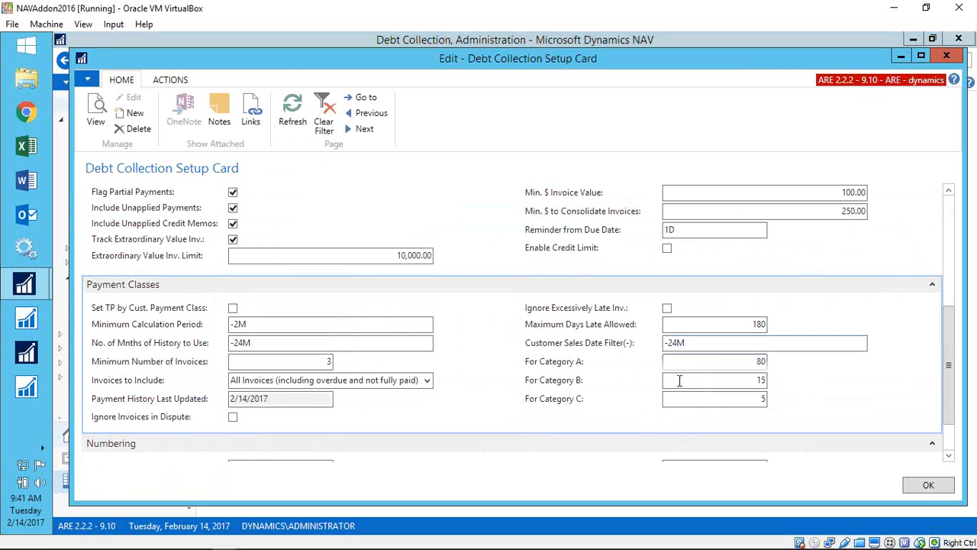
{"action": "left_click", "coordinate": [704, 385]}
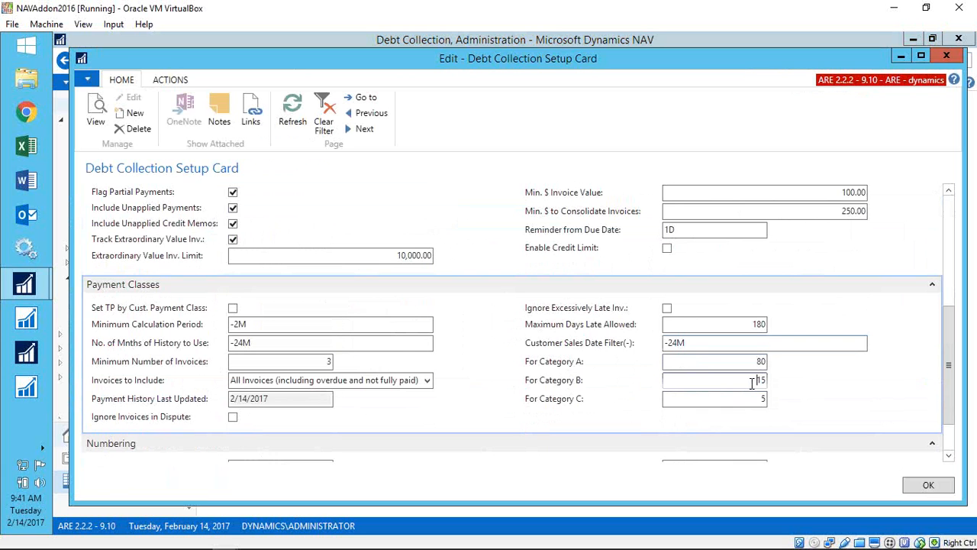
{"action": "left_click", "coordinate": [703, 400]}
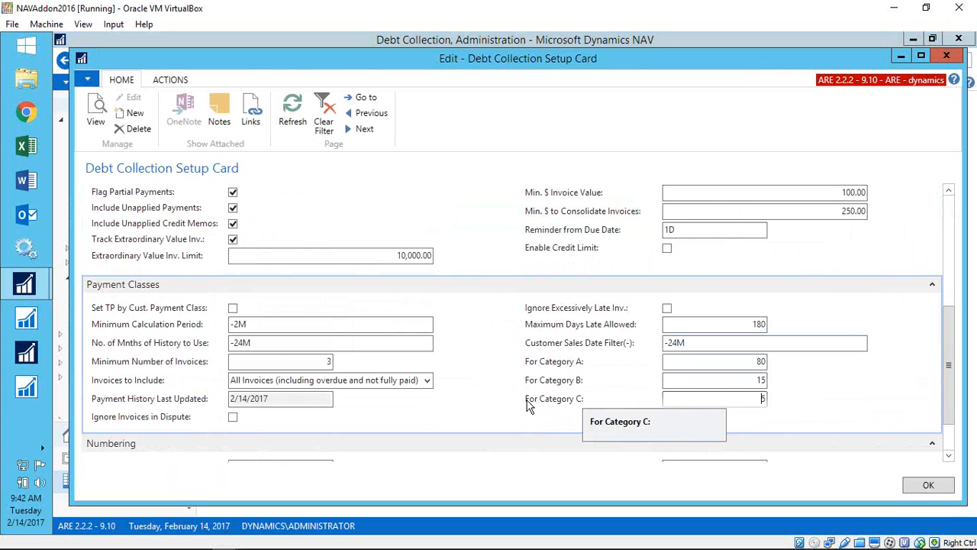
{"action": "key", "text": "Escape"}
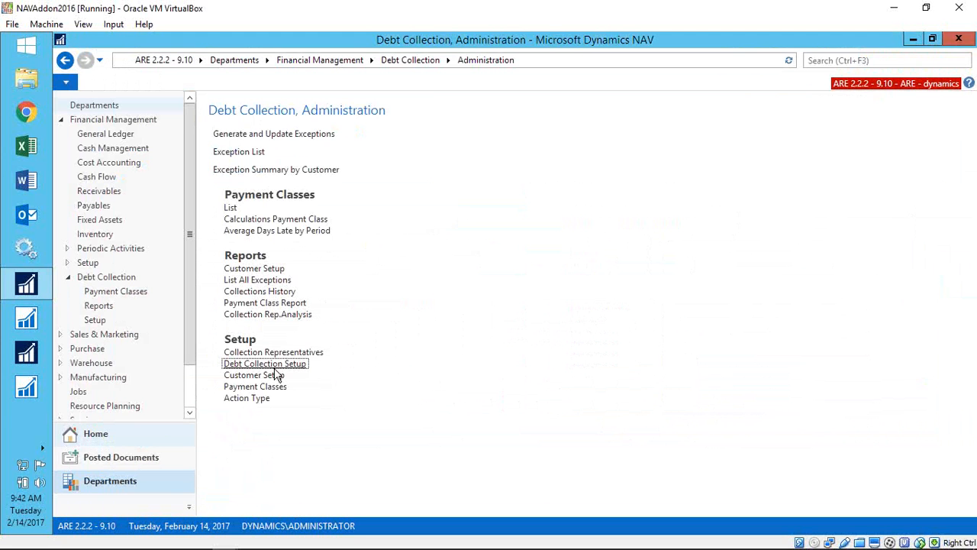
Step: Check your own exceptions in the Exception Summary by Customer and close the summary
{"action": "left_click", "coordinate": [271, 170]}
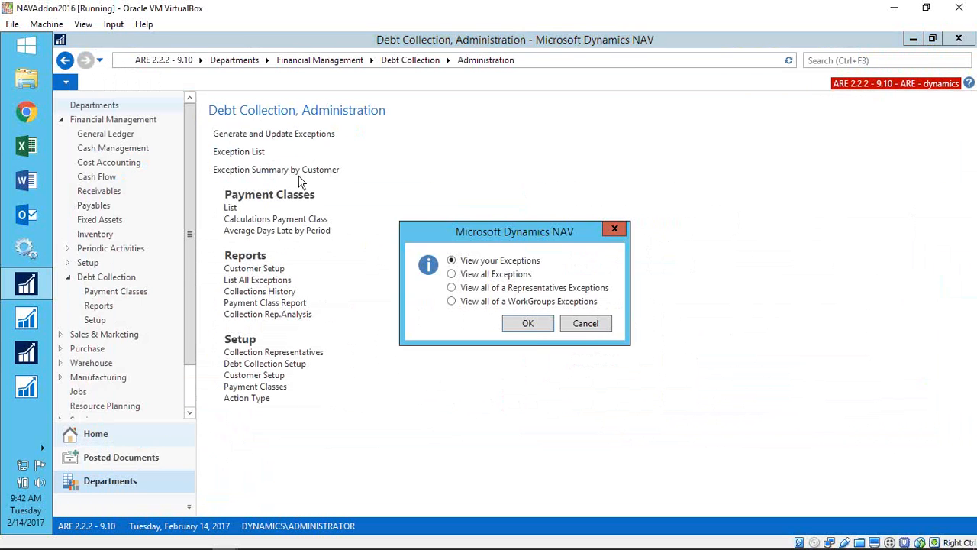
{"action": "left_click", "coordinate": [528, 327]}
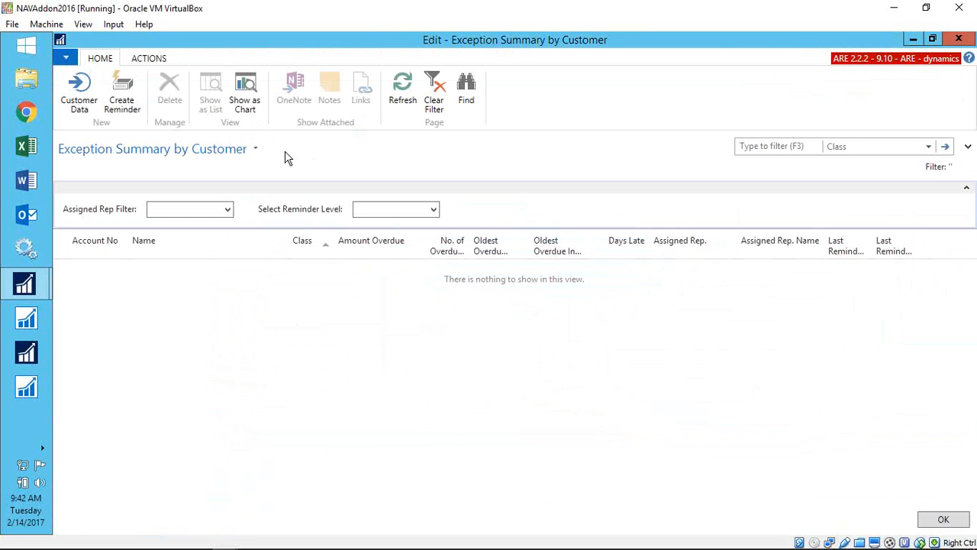
{"action": "key", "text": "Escape"}
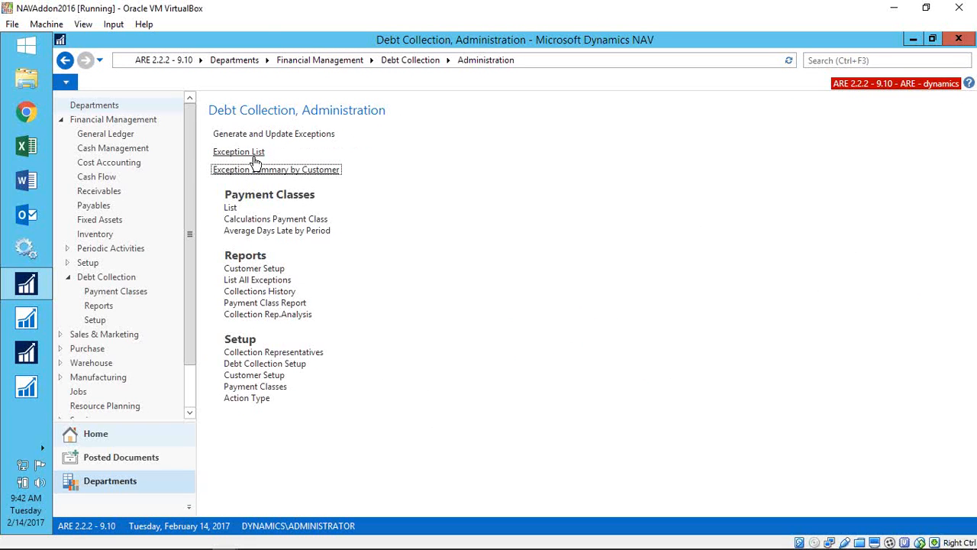
Step: Review the customer sales categories in Payment Class Calculations, and update the customer payment classes without printing
{"action": "left_click", "coordinate": [264, 220]}
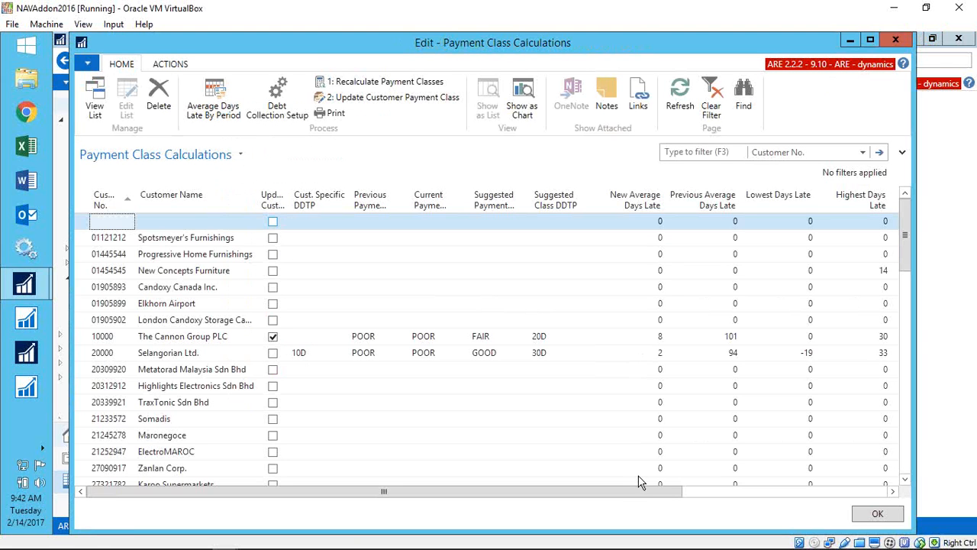
{"action": "left_click_drag", "start_coordinate": [643, 489], "coordinate": [888, 505]}
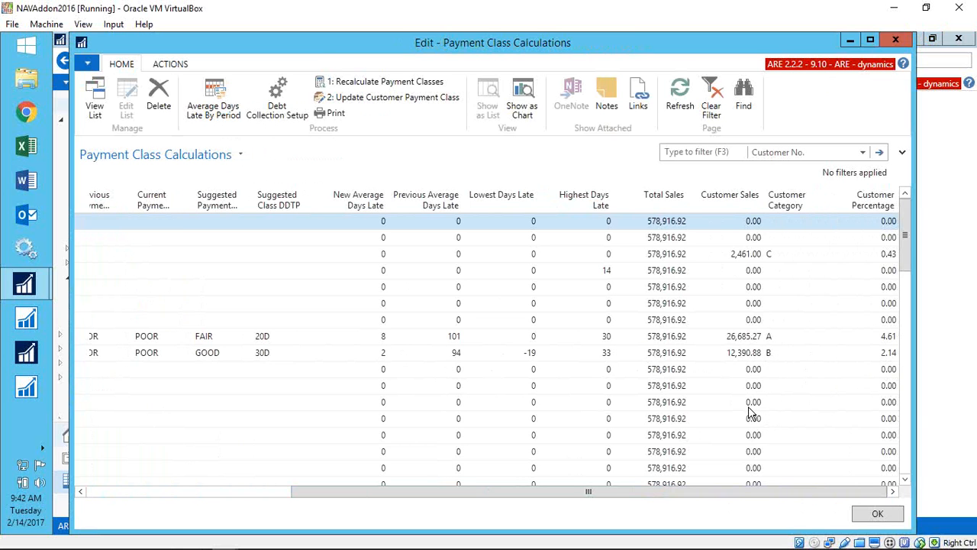
{"action": "scroll", "coordinate": [763, 377], "scroll_direction": "down", "scroll_amount": 5}
{"action": "scroll", "coordinate": [765, 383], "scroll_direction": "down", "scroll_amount": 2}
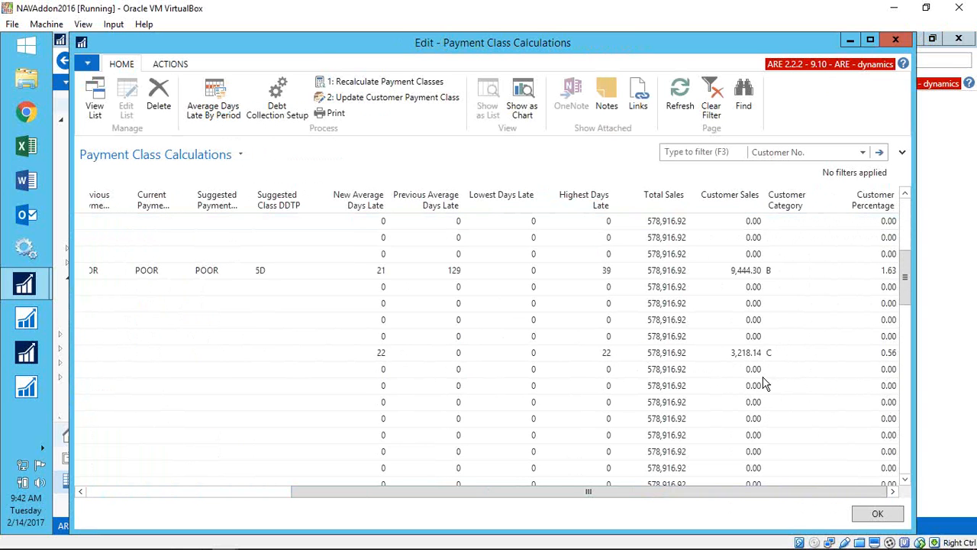
{"action": "scroll", "coordinate": [766, 383], "scroll_direction": "down", "scroll_amount": 4}
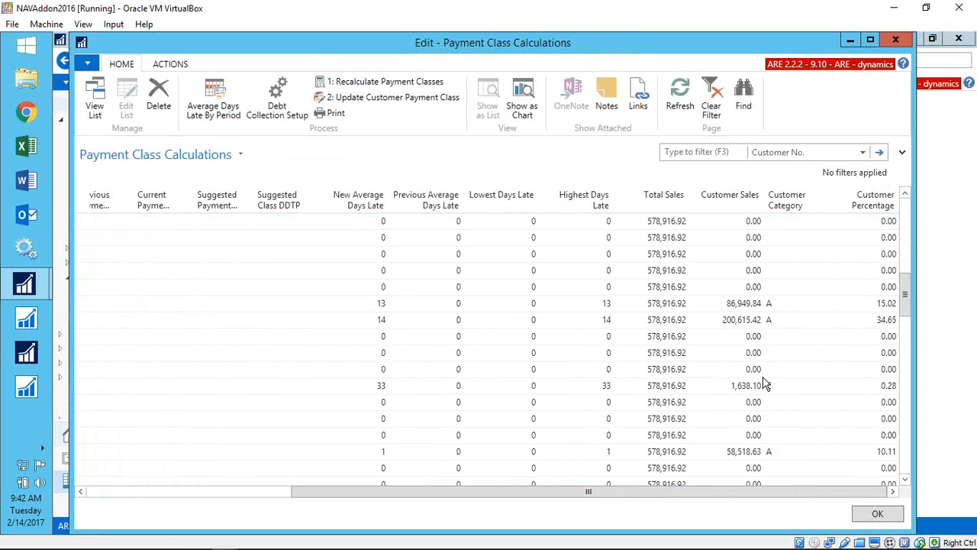
{"action": "left_click", "coordinate": [385, 98]}
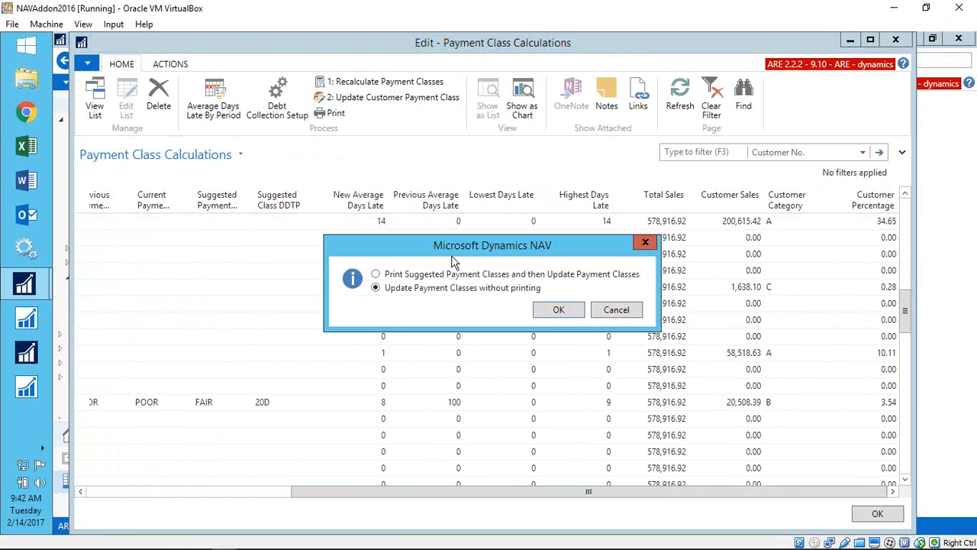
{"action": "left_click", "coordinate": [551, 310]}
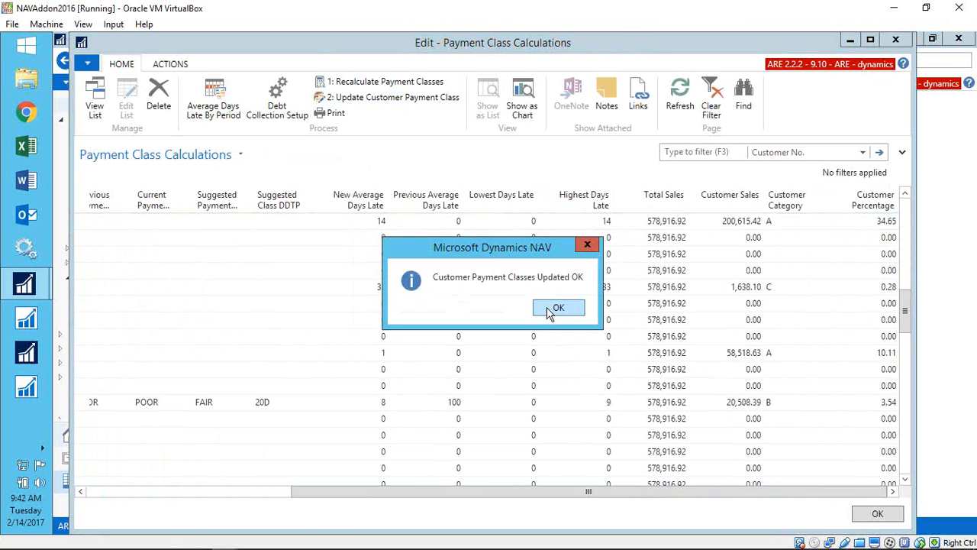
{"action": "left_click", "coordinate": [543, 317]}
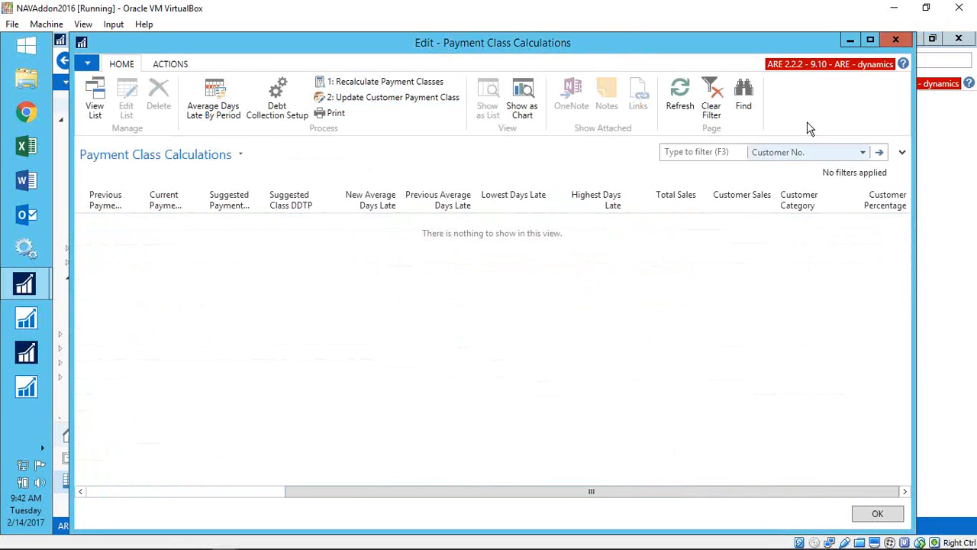
{"action": "left_click", "coordinate": [901, 38]}
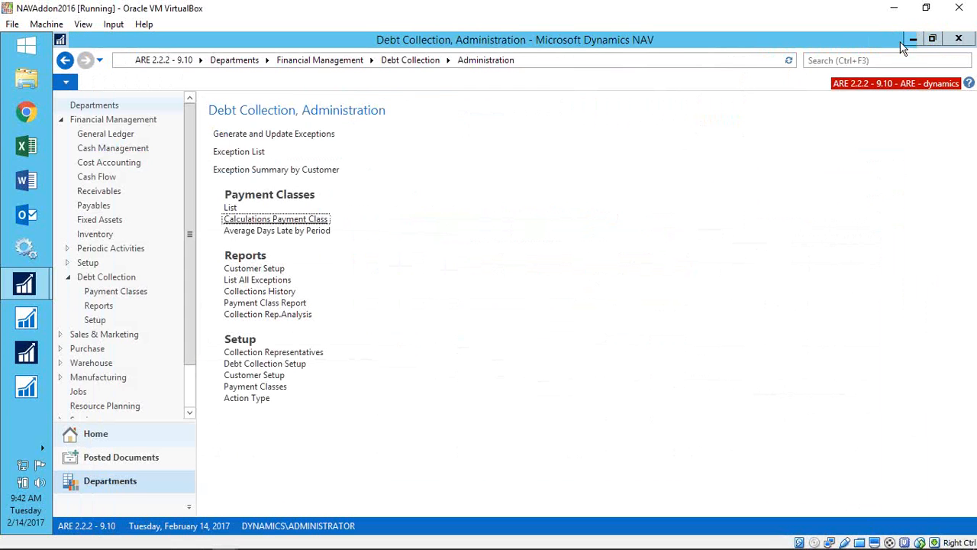
{"action": "left_click", "coordinate": [259, 171]}
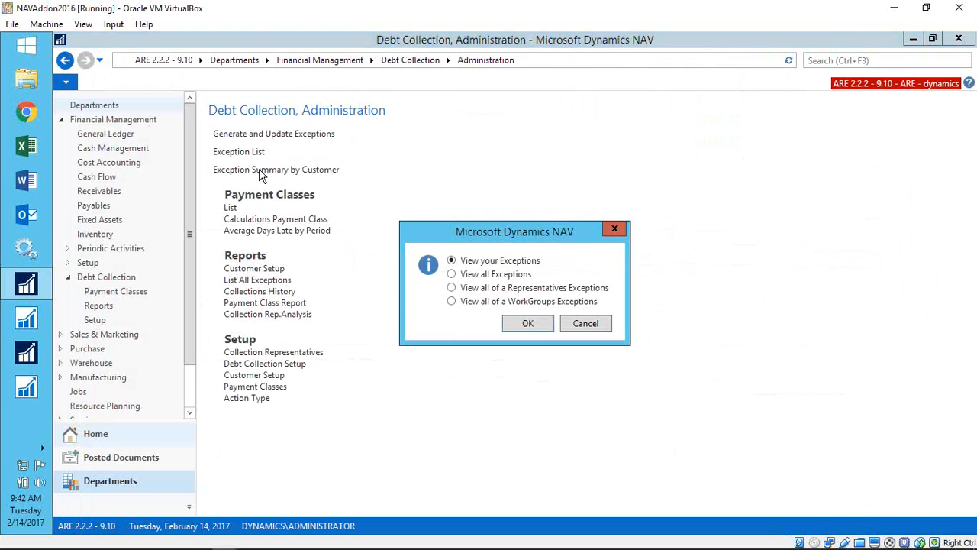
{"action": "left_click", "coordinate": [522, 327]}
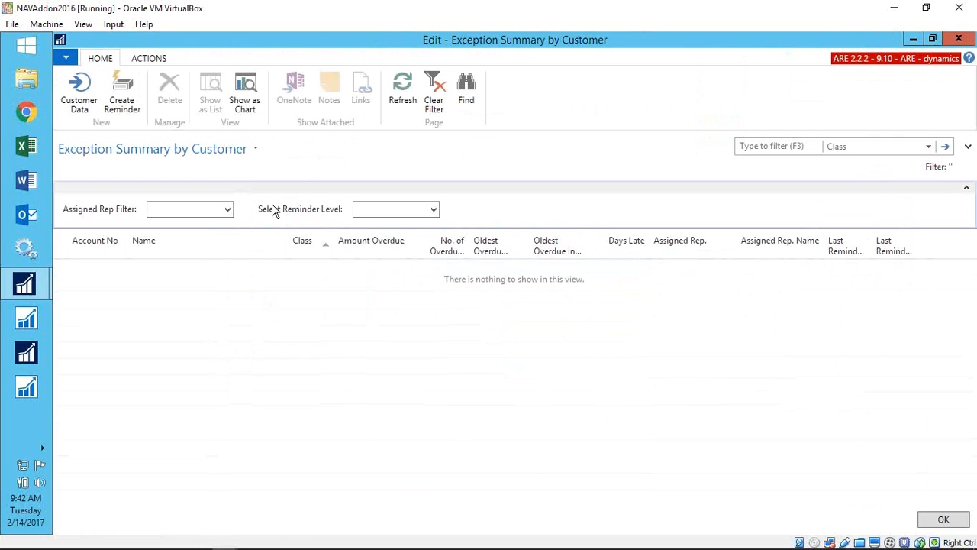
{"action": "key", "text": "Escape"}
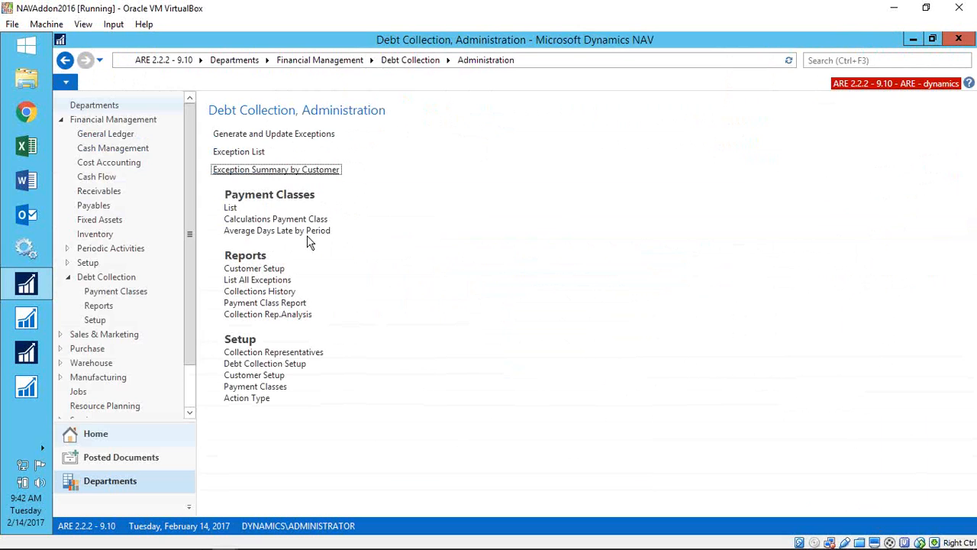
Step: Open the Exception Summary by Customer for all exceptions and set the reminder level to 3
{"action": "left_click", "coordinate": [258, 175]}
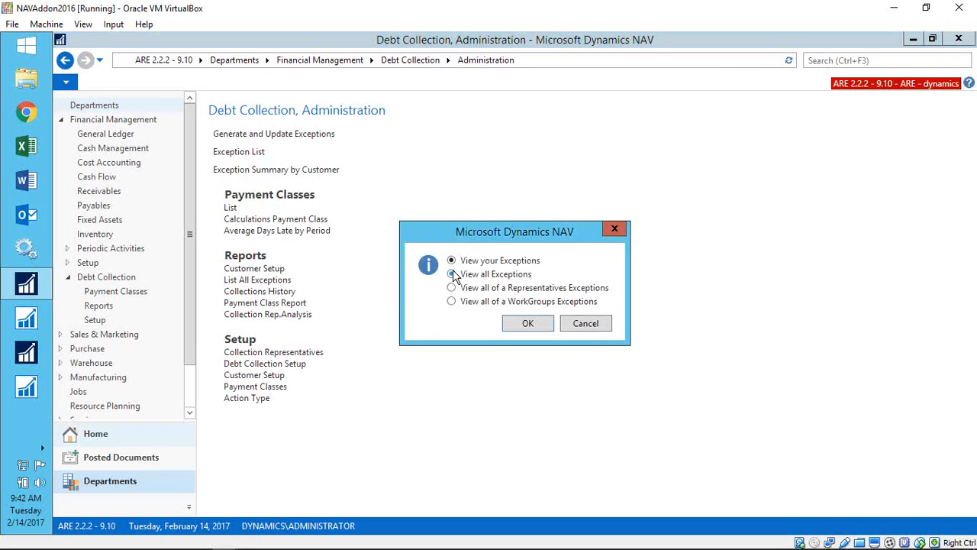
{"action": "left_click", "coordinate": [453, 274]}
{"action": "left_click", "coordinate": [524, 324]}
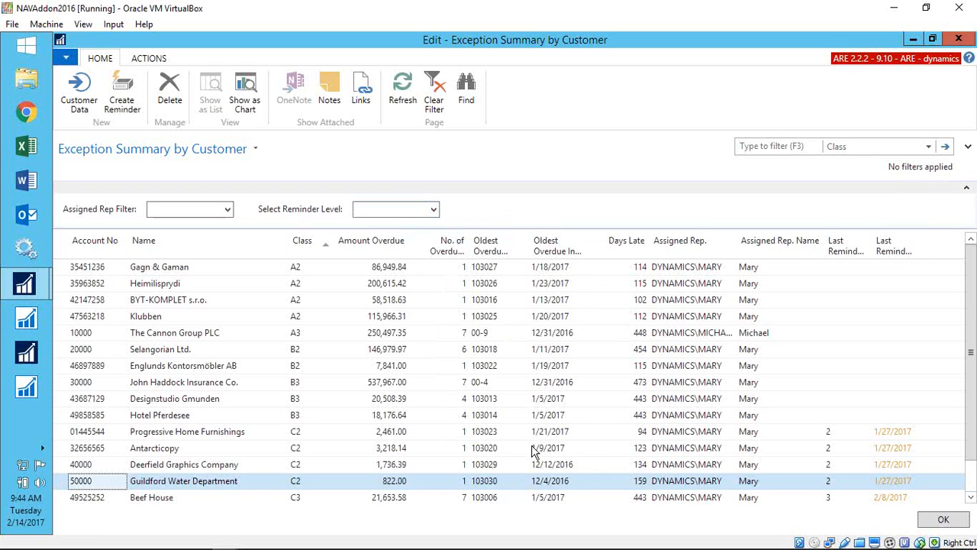
{"action": "left_click", "coordinate": [434, 210]}
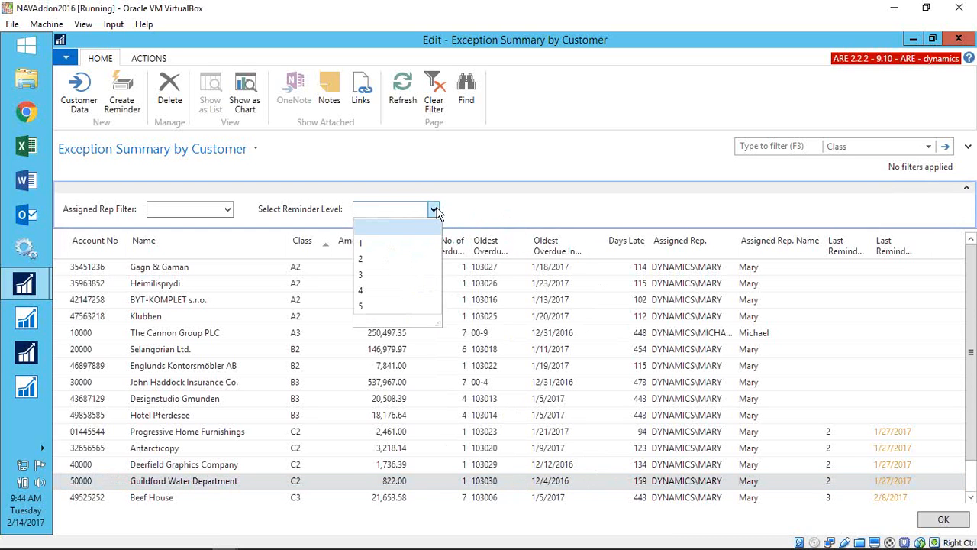
{"action": "left_click", "coordinate": [374, 279]}
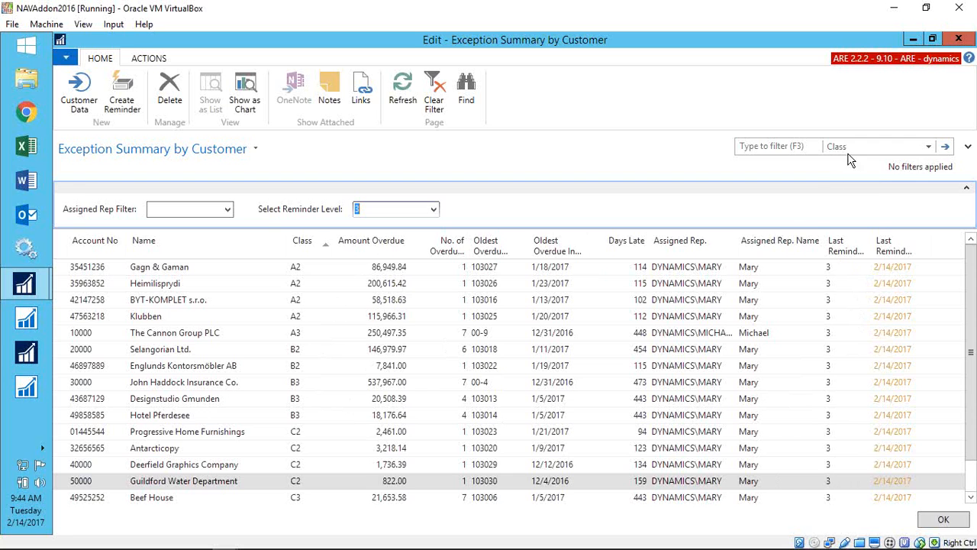
Step: Filter the exception summary to customers whose Class is C3
{"action": "left_click", "coordinate": [929, 148]}
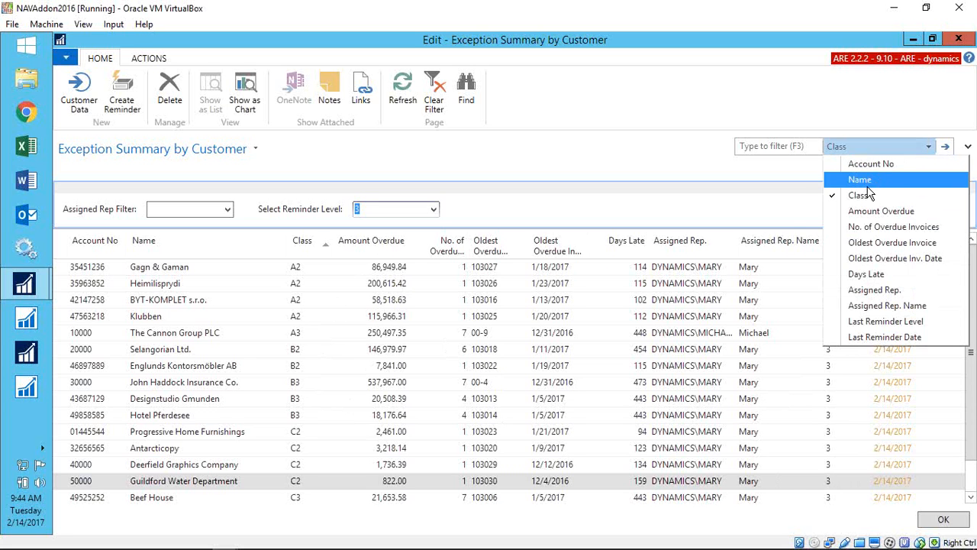
{"action": "left_click", "coordinate": [809, 147]}
{"action": "left_click", "coordinate": [807, 147]}
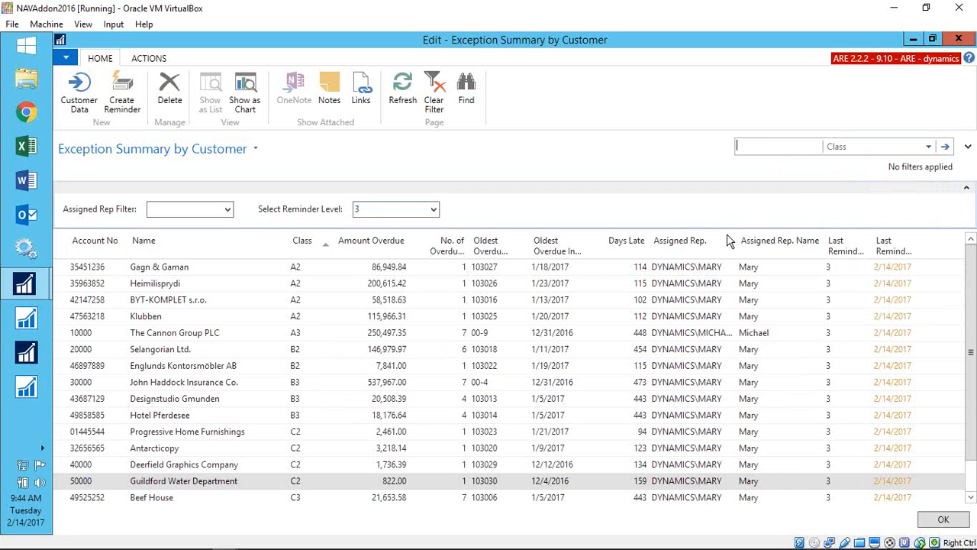
{"action": "type", "text": "c3"}
{"action": "key", "text": "Return"}
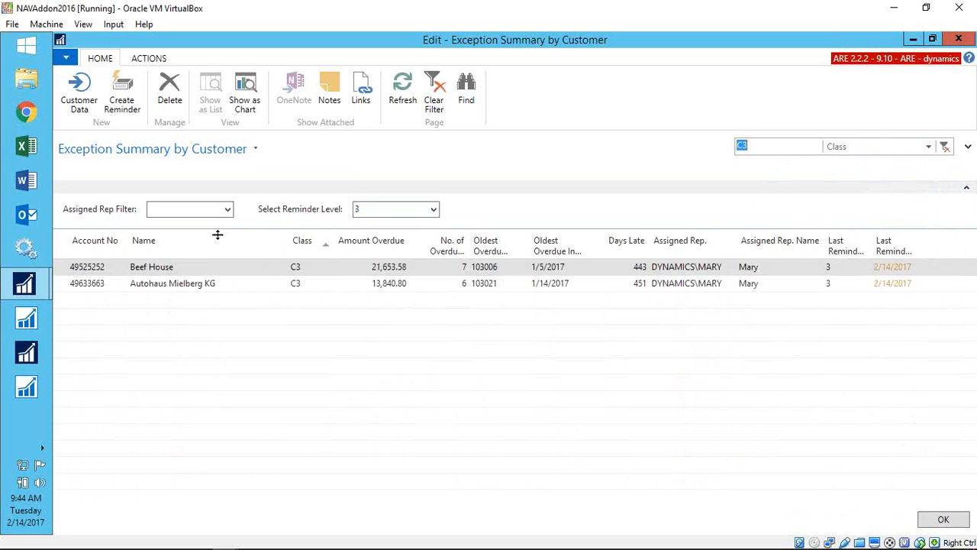
Step: Set the reminder level to 4 and try to create reminders for the C3 customers
{"action": "left_click", "coordinate": [433, 210]}
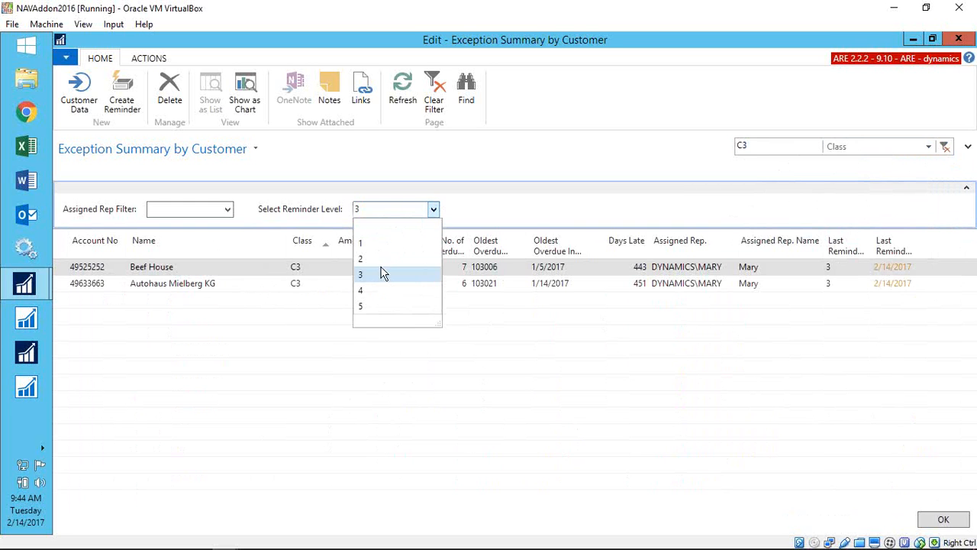
{"action": "left_click", "coordinate": [375, 295]}
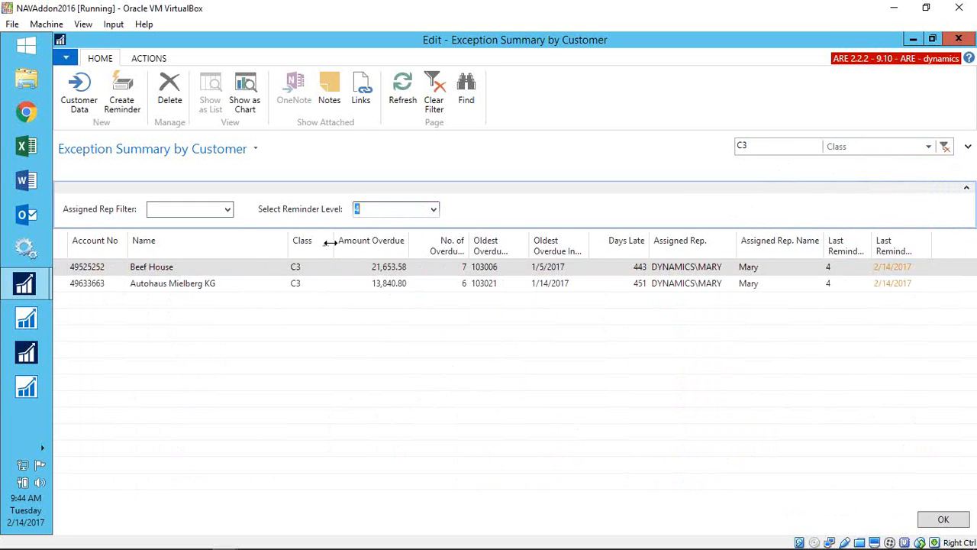
{"action": "left_click", "coordinate": [122, 93]}
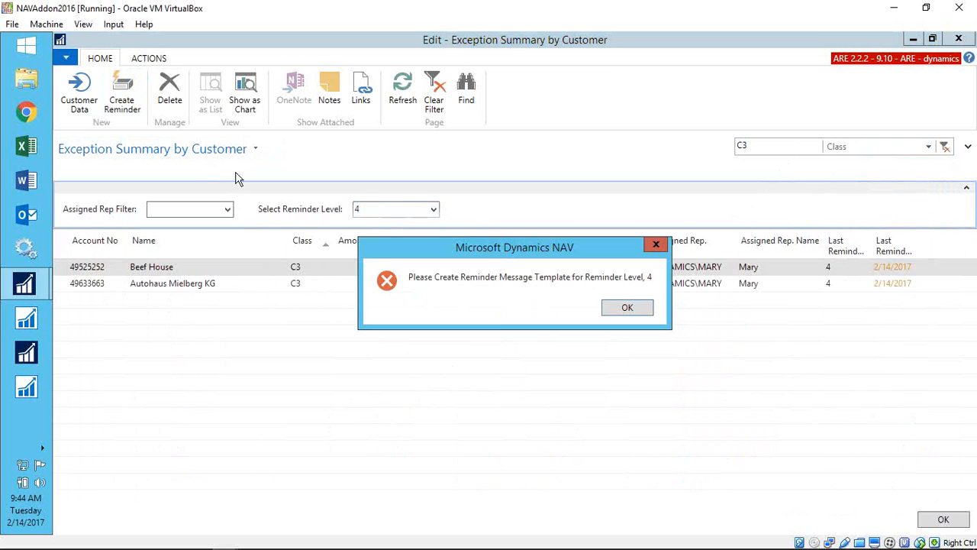
{"action": "left_click", "coordinate": [608, 309]}
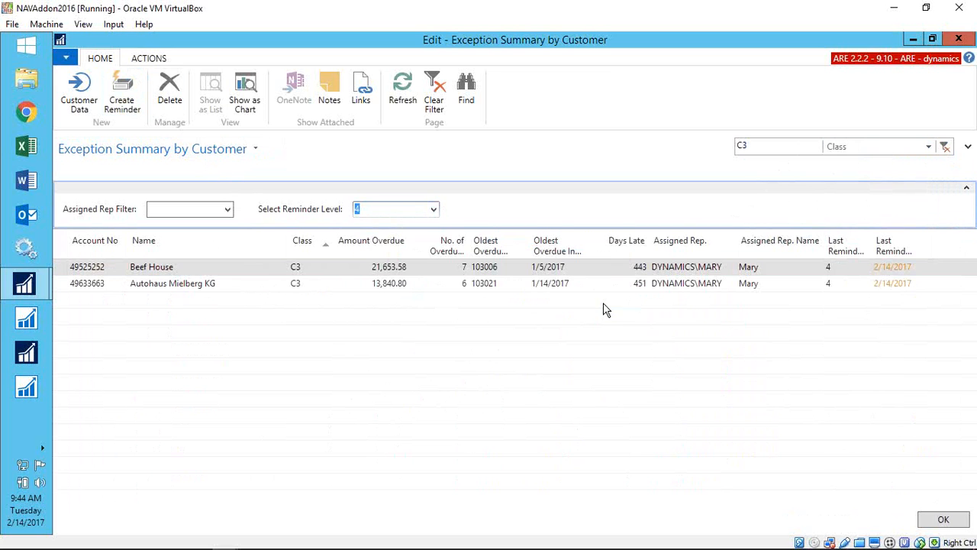
Step: Create level 3 reminders for the C3 customers, review the issued reminder batch queue, and close it
{"action": "left_click", "coordinate": [430, 216]}
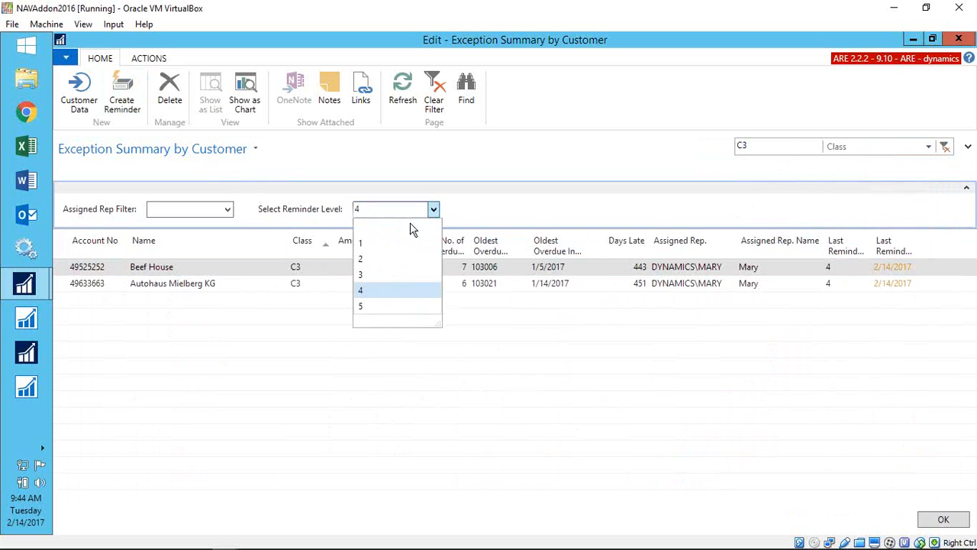
{"action": "left_click", "coordinate": [377, 275]}
{"action": "left_click", "coordinate": [123, 101]}
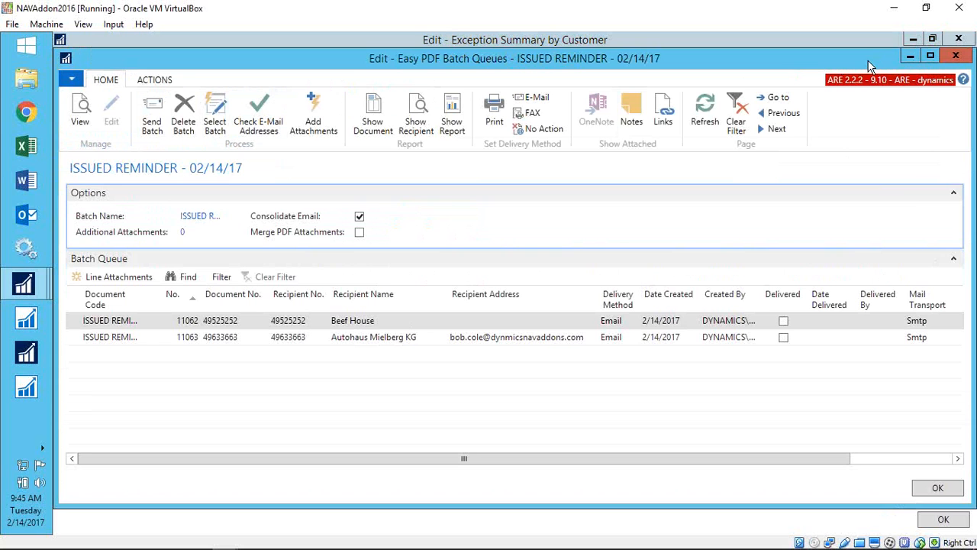
{"action": "left_click_drag", "start_coordinate": [840, 59], "coordinate": [821, 55]}
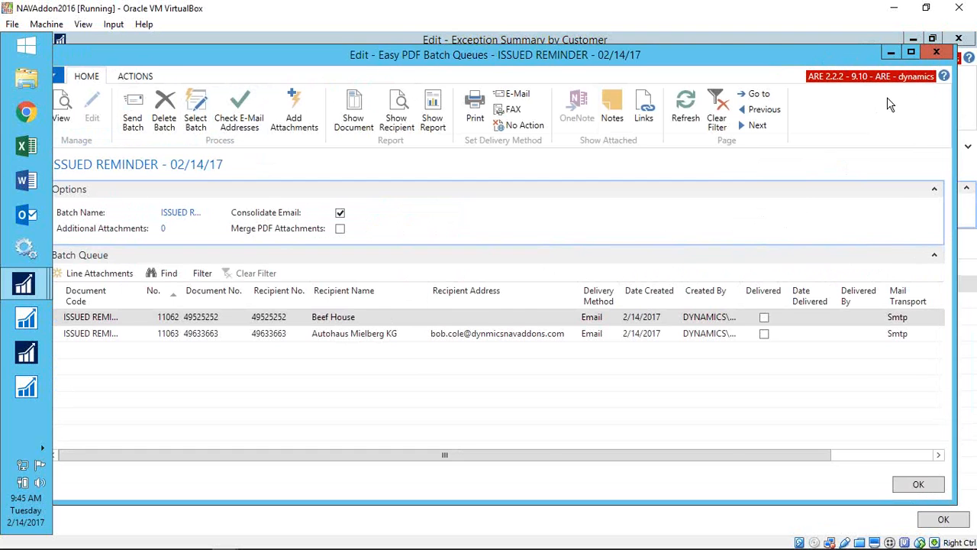
{"action": "left_click", "coordinate": [936, 52]}
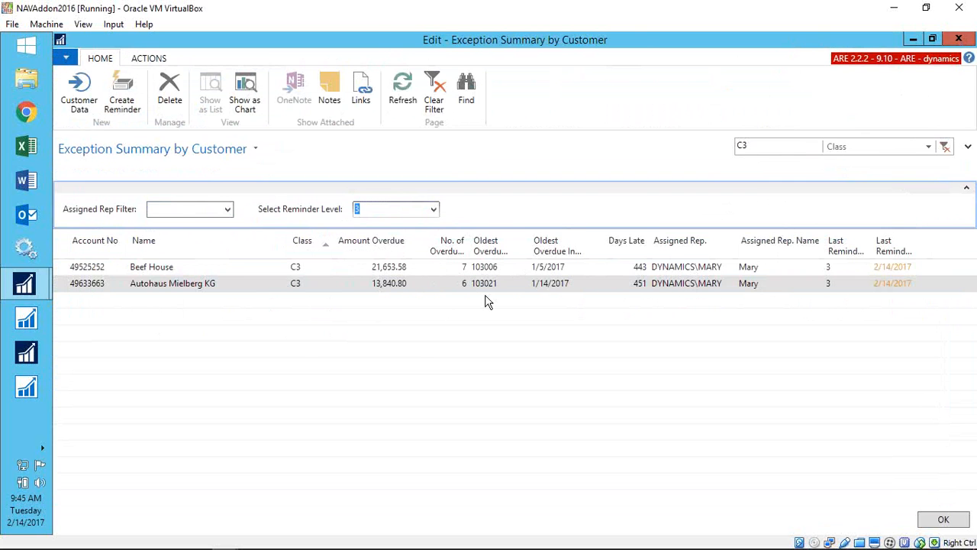
Step: Close the customer exception summary, open the Exception List for all exceptions, and group it by customer
{"action": "key", "text": "Escape"}
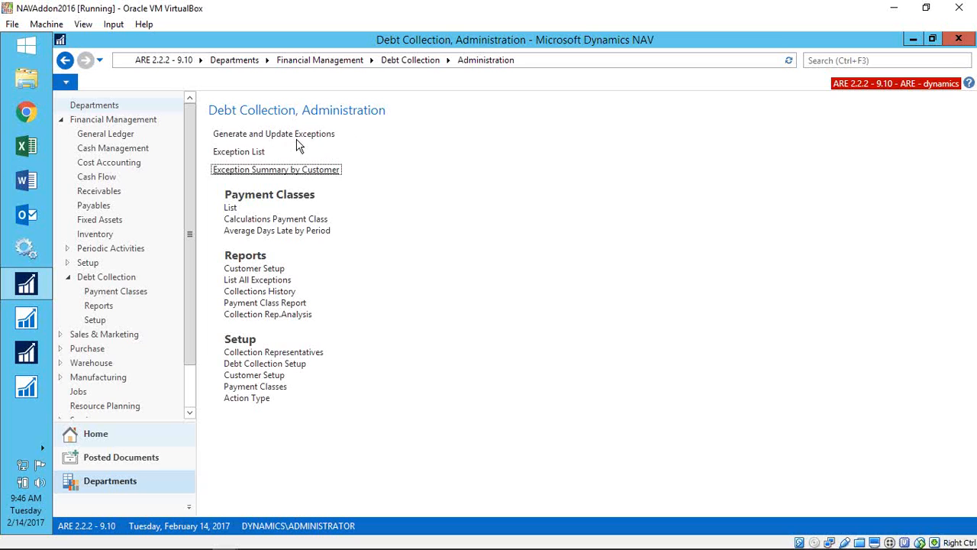
{"action": "left_click", "coordinate": [255, 154]}
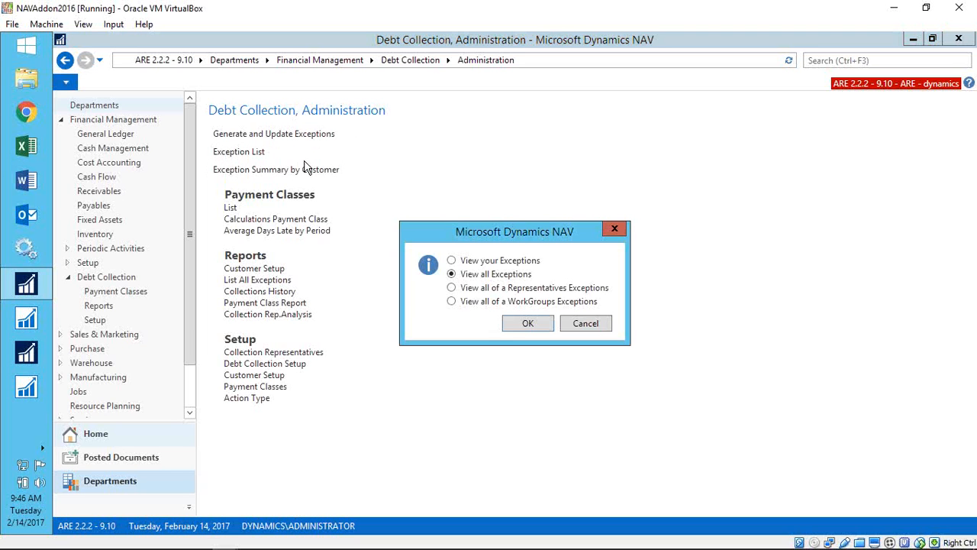
{"action": "left_click", "coordinate": [525, 325]}
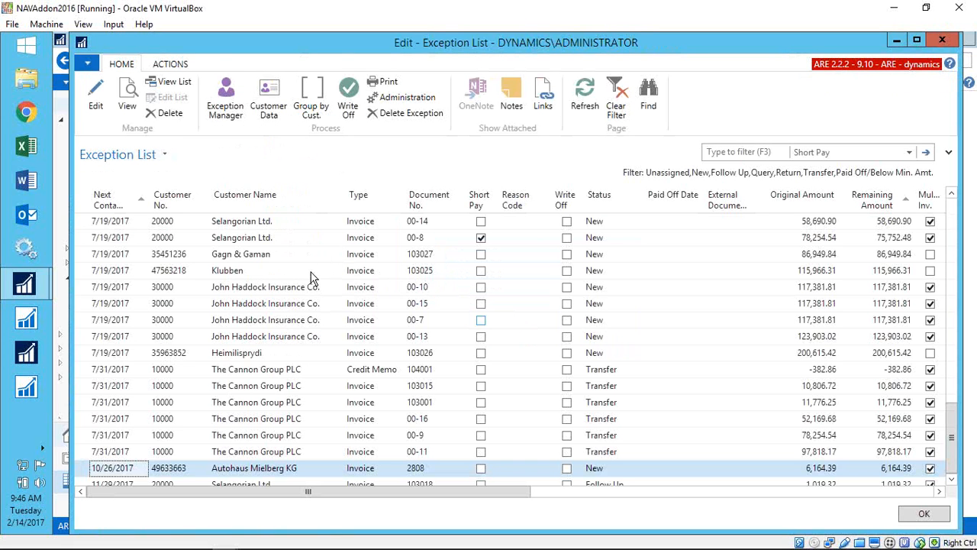
{"action": "left_click", "coordinate": [311, 105]}
{"action": "scroll", "coordinate": [267, 271], "scroll_direction": "down", "scroll_amount": 2}
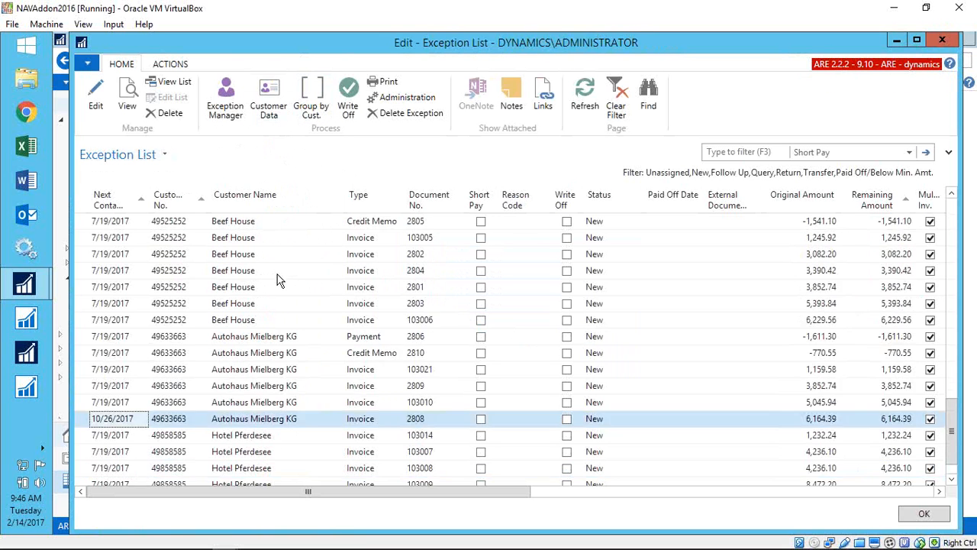
Step: Open the customer data for The Cannon Group PLC from invoice 103028 and review its contact event history
{"action": "scroll", "coordinate": [294, 373], "scroll_direction": "up", "scroll_amount": 10}
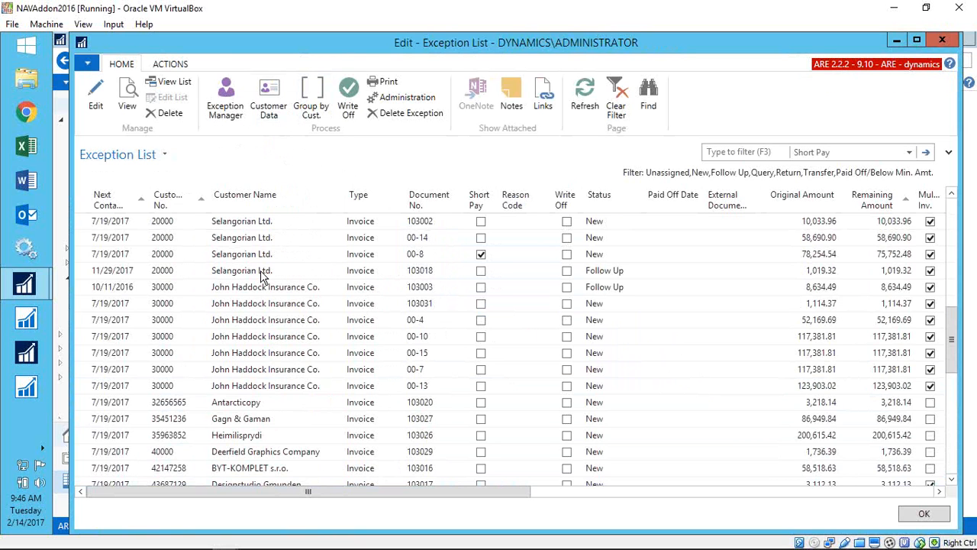
{"action": "scroll", "coordinate": [260, 278], "scroll_direction": "up", "scroll_amount": 2}
{"action": "scroll", "coordinate": [265, 272], "scroll_direction": "up", "scroll_amount": 2}
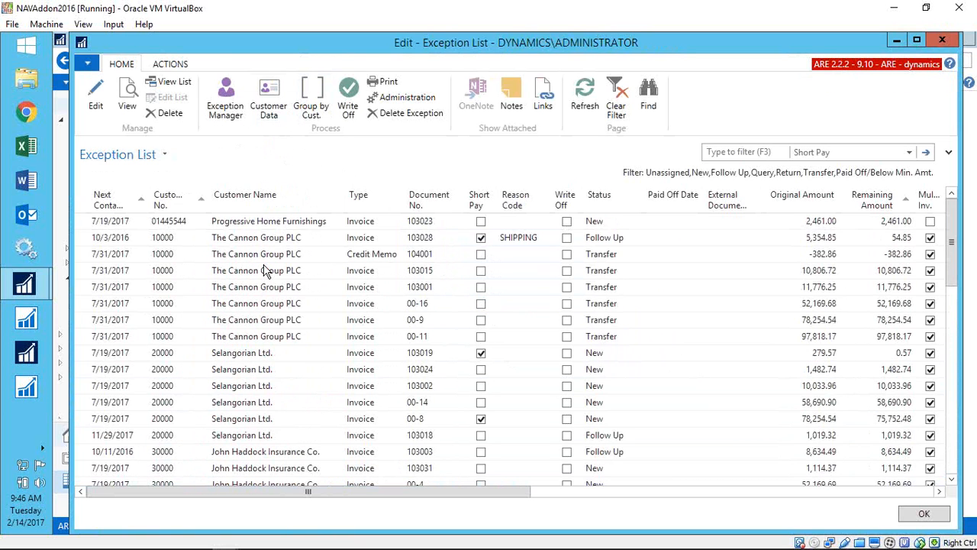
{"action": "left_click", "coordinate": [267, 240]}
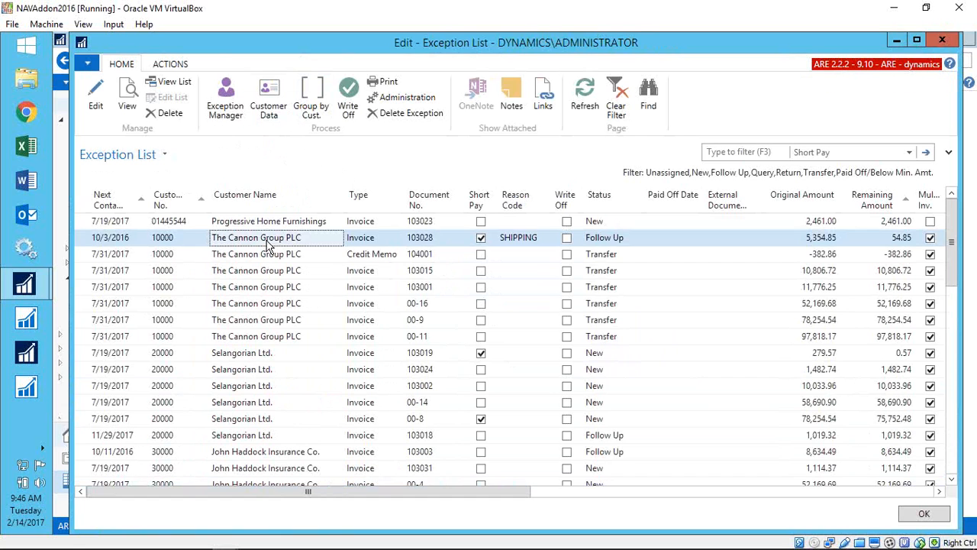
{"action": "left_click", "coordinate": [272, 104]}
{"action": "left_click", "coordinate": [600, 318]}
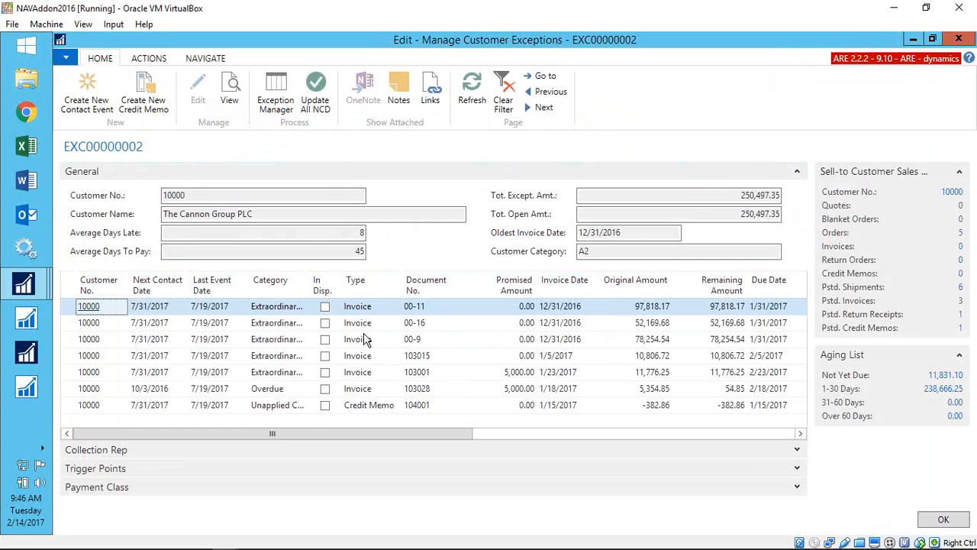
{"action": "left_click", "coordinate": [203, 60]}
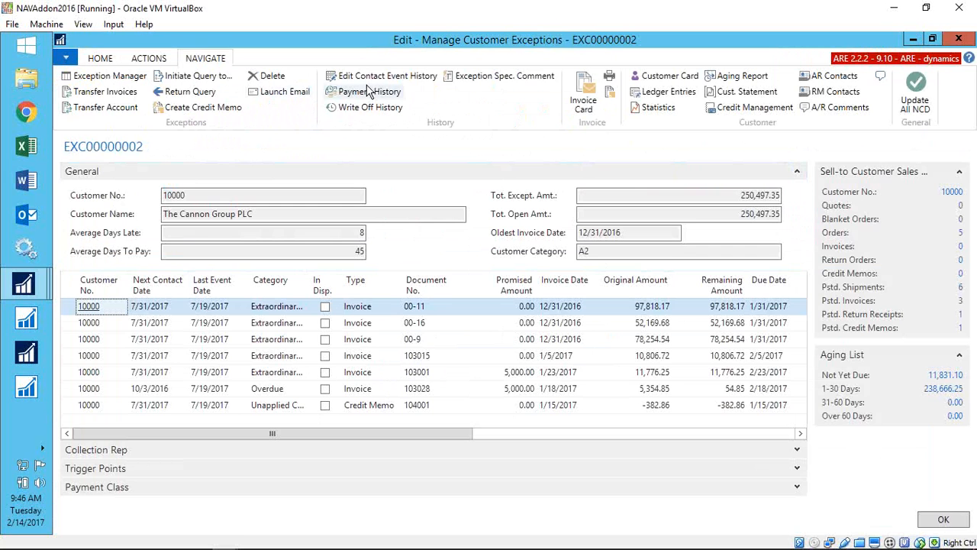
{"action": "left_click", "coordinate": [393, 78]}
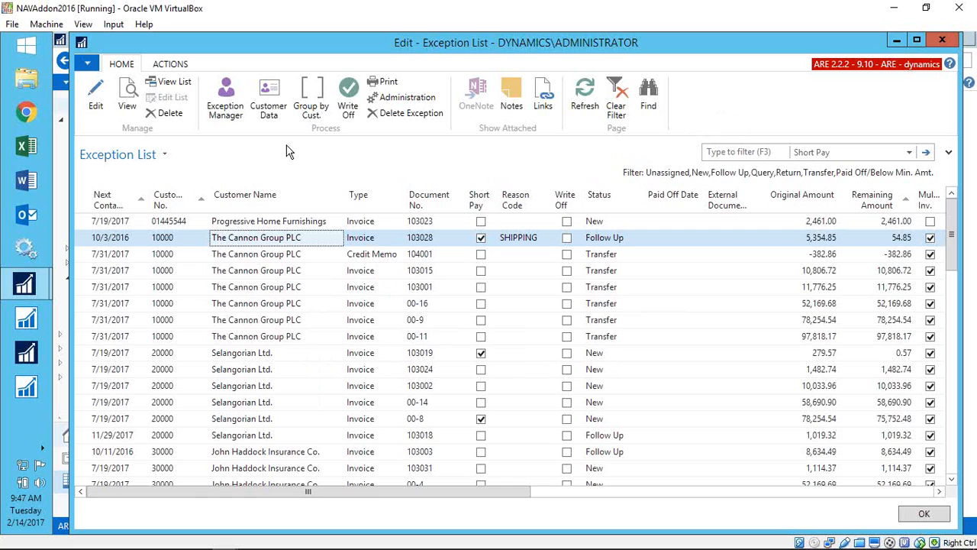
Step: Open The Cannon Group PLC's customer data from credit memo 104001 and review its customer contacts list
{"action": "left_click", "coordinate": [298, 258]}
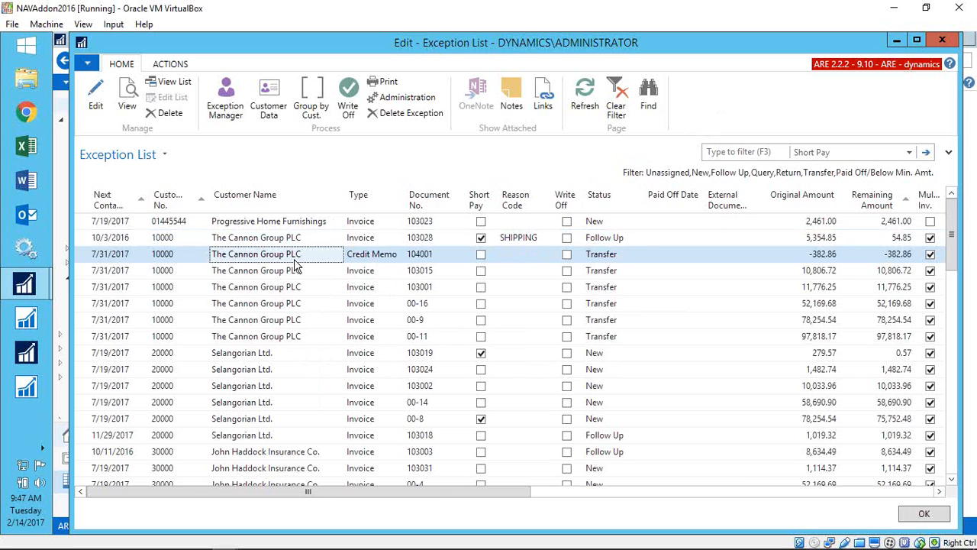
{"action": "left_click", "coordinate": [268, 107]}
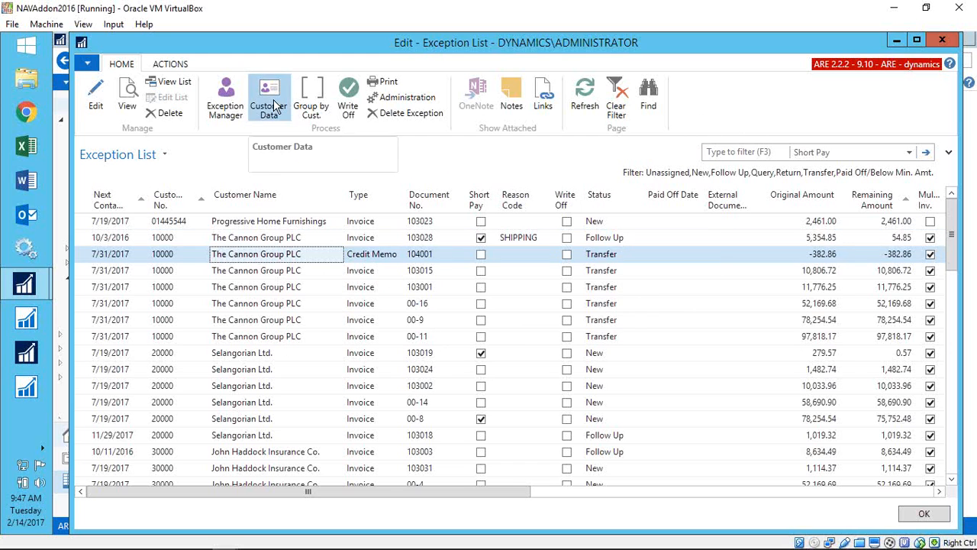
{"action": "left_click", "coordinate": [611, 310]}
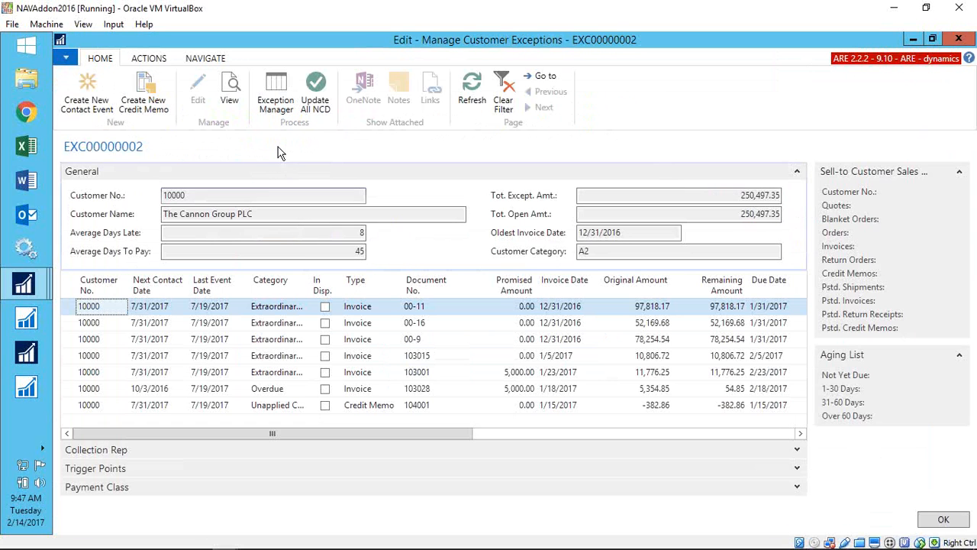
{"action": "left_click", "coordinate": [212, 61]}
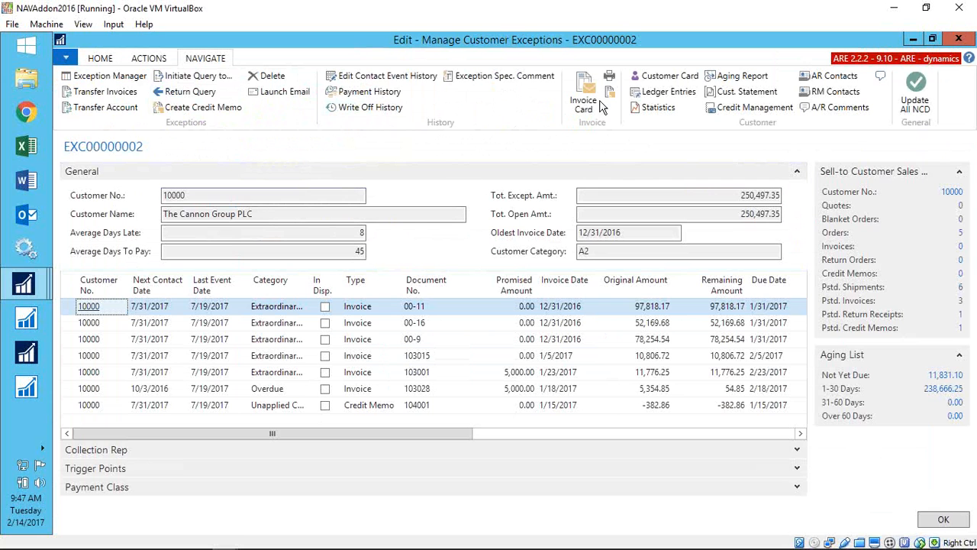
{"action": "left_click", "coordinate": [837, 91]}
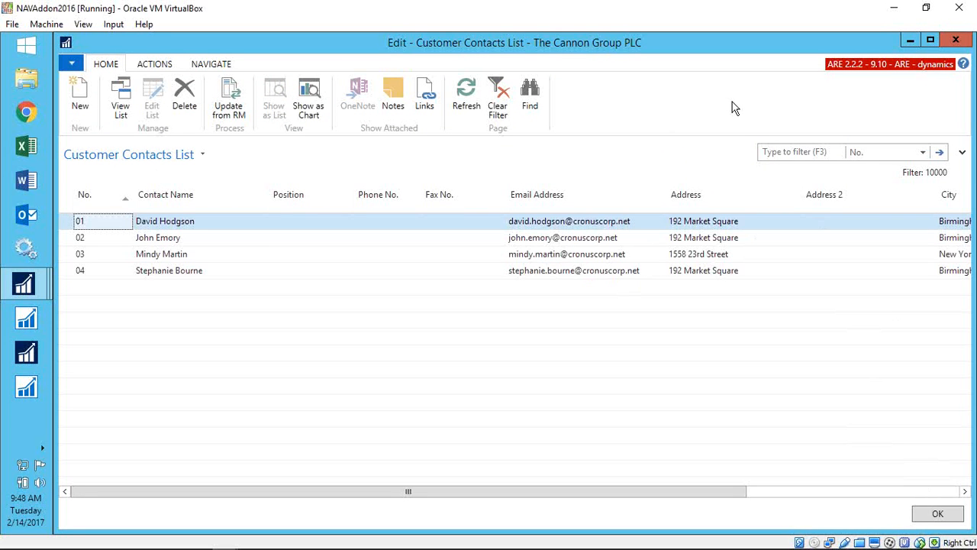
{"action": "key", "text": "Escape"}
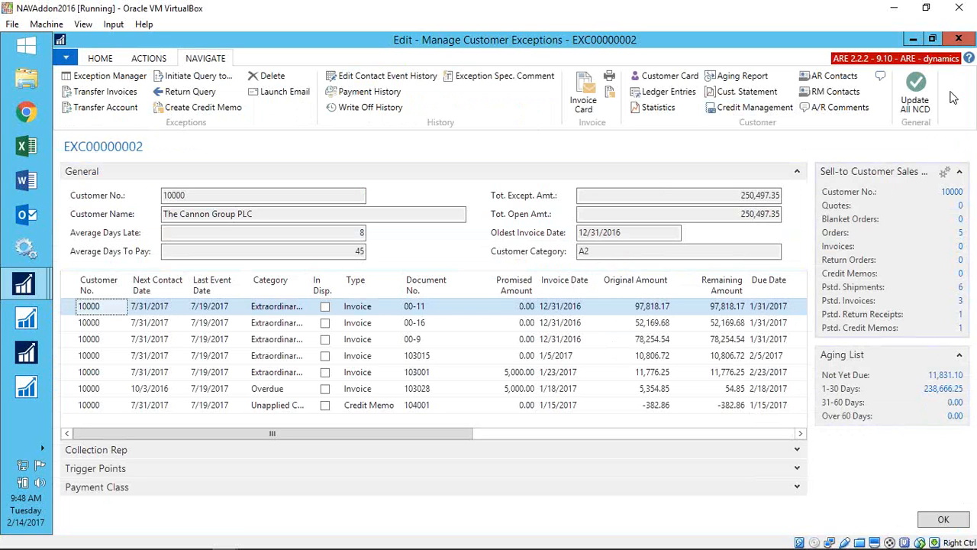
Step: Review the ledger entries behind the customer's 1-30 Days aging amount and close them
{"action": "left_click", "coordinate": [969, 28]}
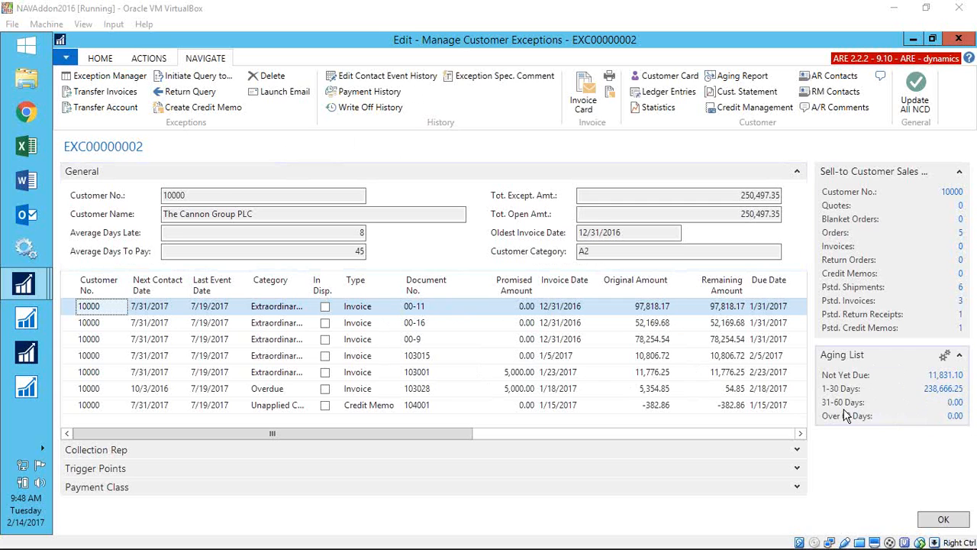
{"action": "left_click", "coordinate": [918, 391]}
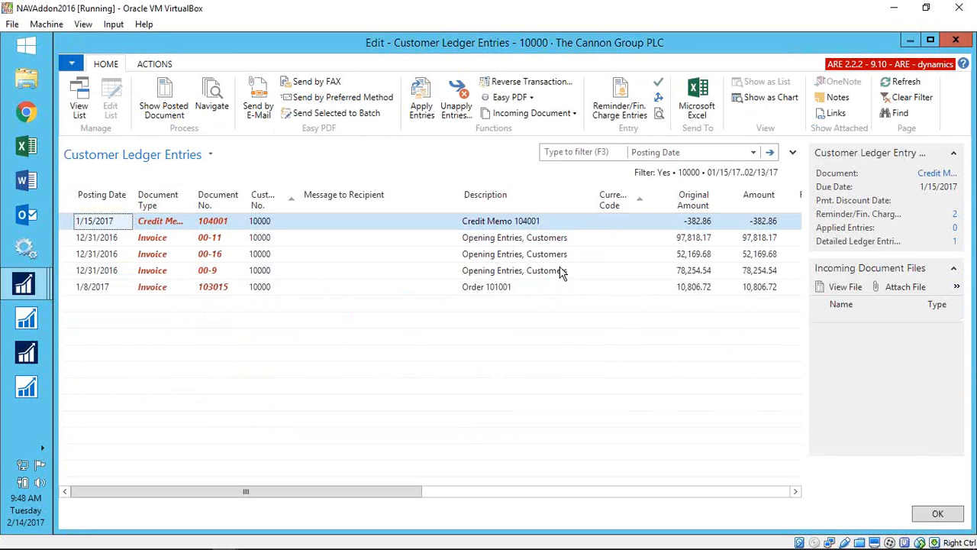
{"action": "key", "text": "Escape"}
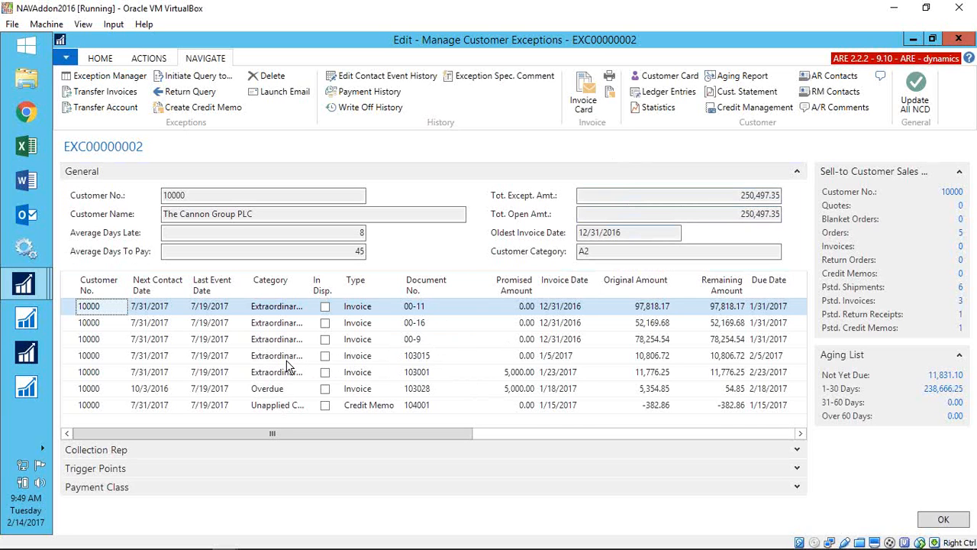
Step: From the customer's open ledger entries, send invoices 103015, 103001 and 103028 to an Easy PDF batch, and close the queue and entries
{"action": "left_click", "coordinate": [665, 92]}
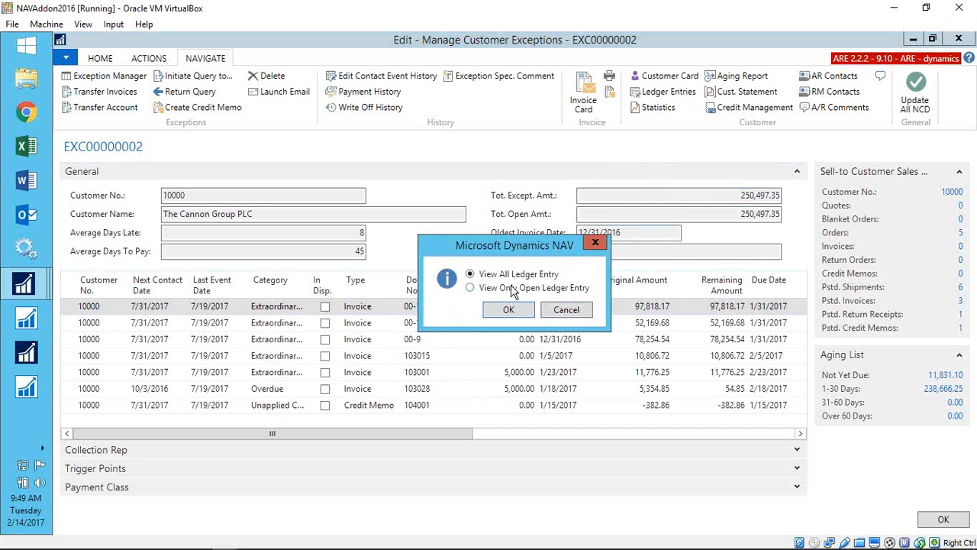
{"action": "left_click", "coordinate": [510, 309]}
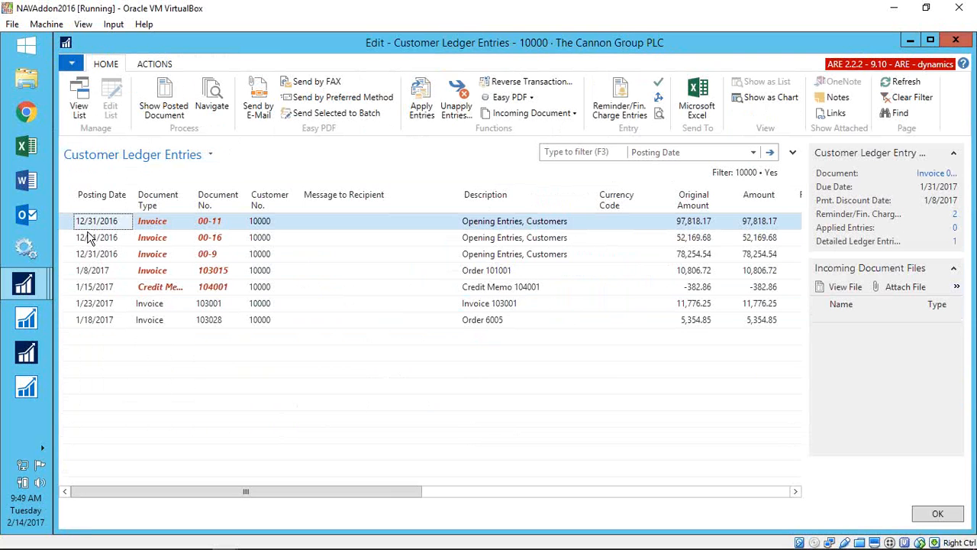
{"action": "left_click", "coordinate": [89, 272]}
{"action": "left_click", "coordinate": [93, 304], "text": "ctrl"}
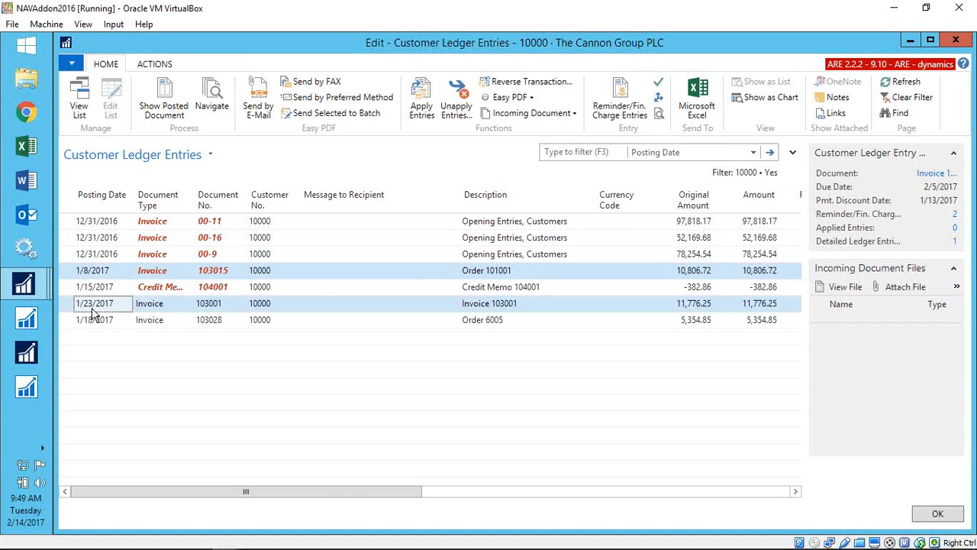
{"action": "left_click", "coordinate": [100, 320], "text": "ctrl"}
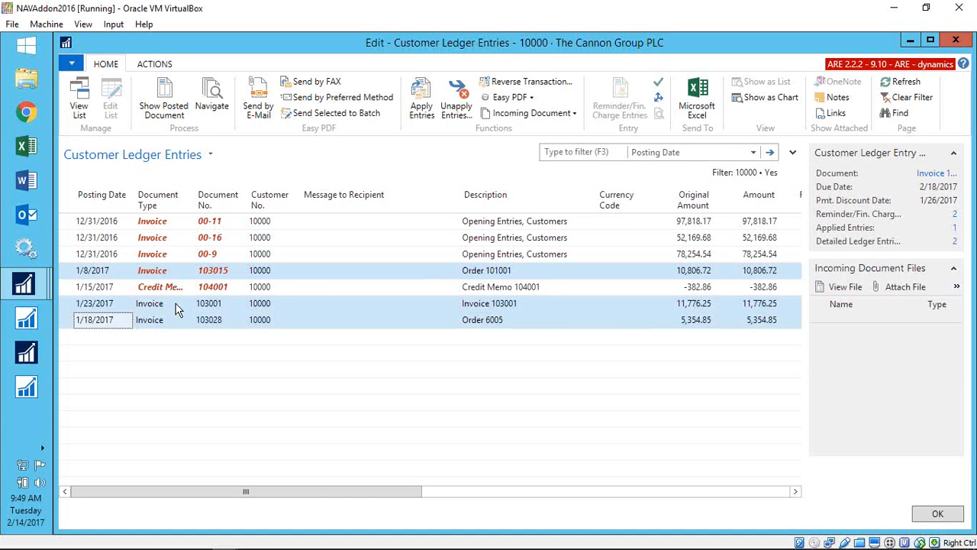
{"action": "left_click", "coordinate": [325, 116]}
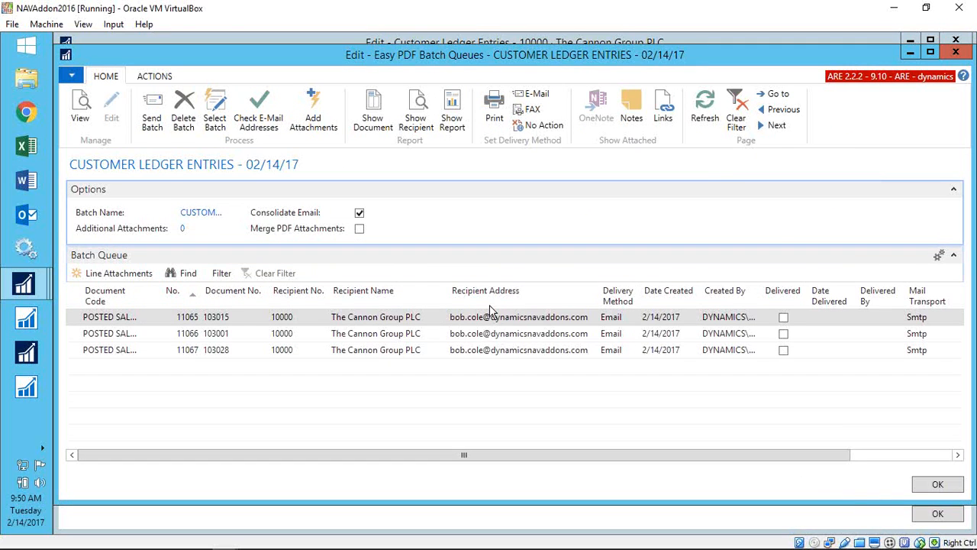
{"action": "key", "text": "Escape"}
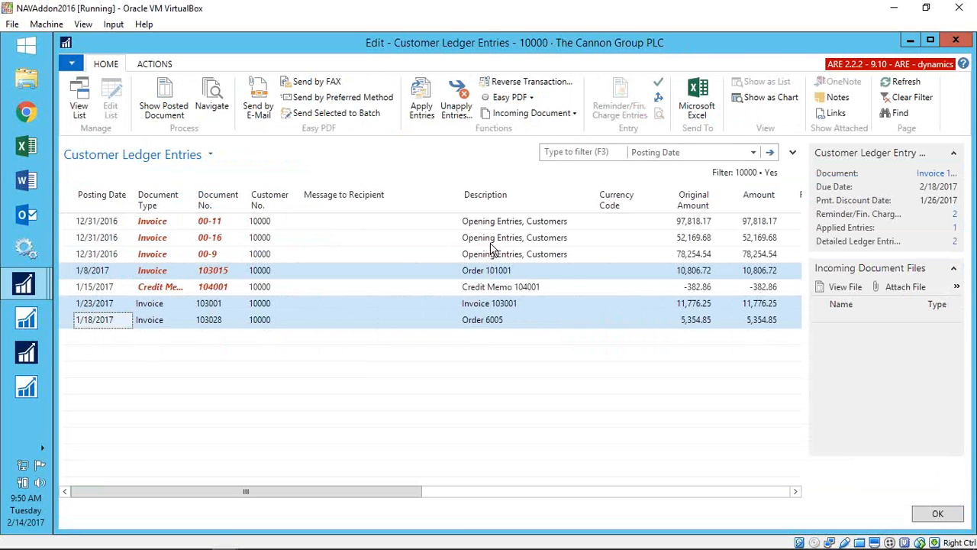
{"action": "key", "text": "Escape"}
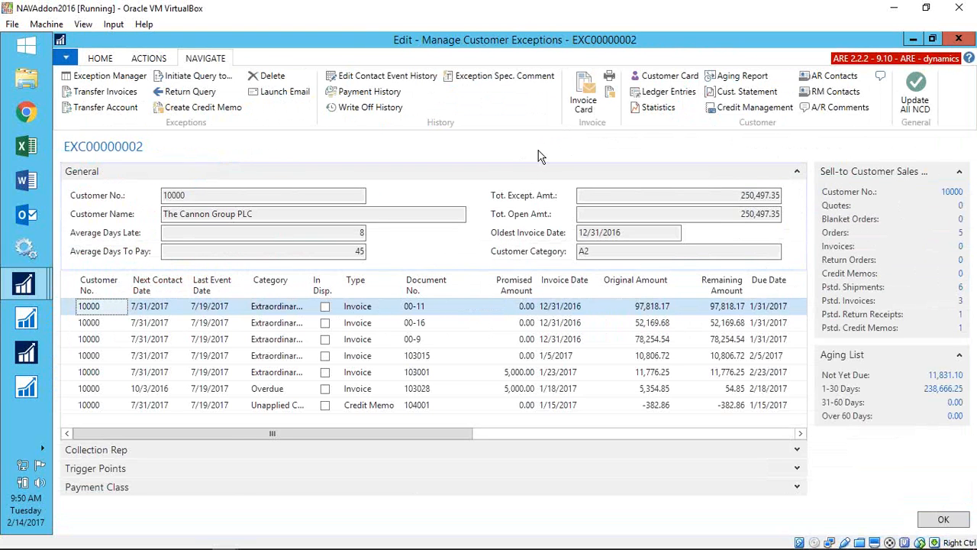